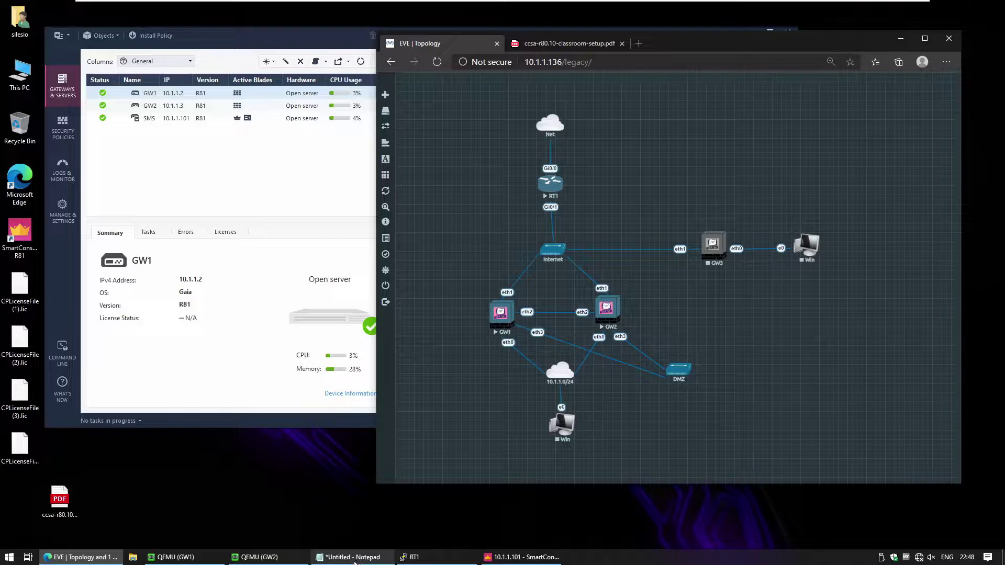
Step: Review the RT1 router configuration in Notepad, highlighting the g0/1 address, the DHCP setting and the NAT inside and outside lines
click(359, 561)
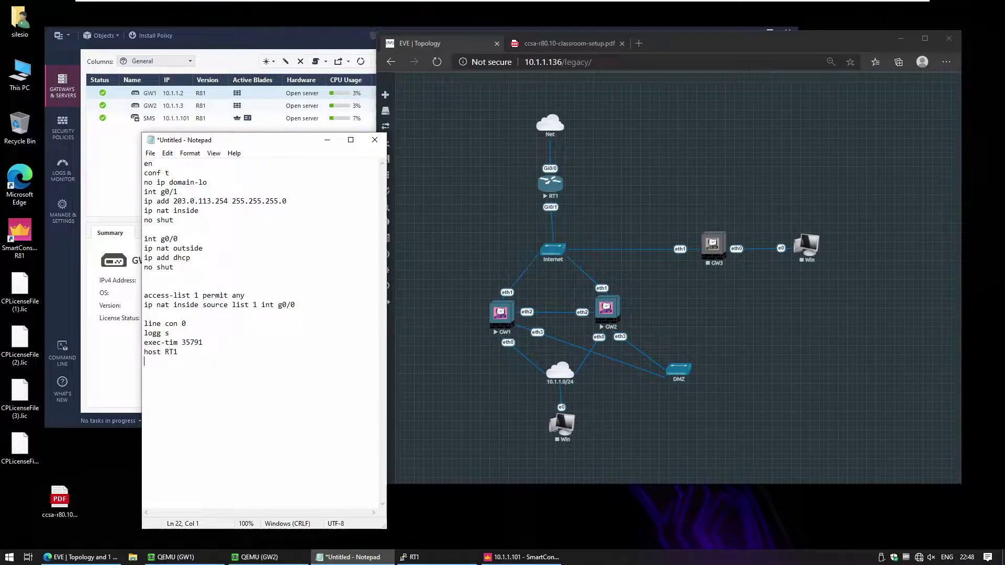
drag(287, 201, 144, 201)
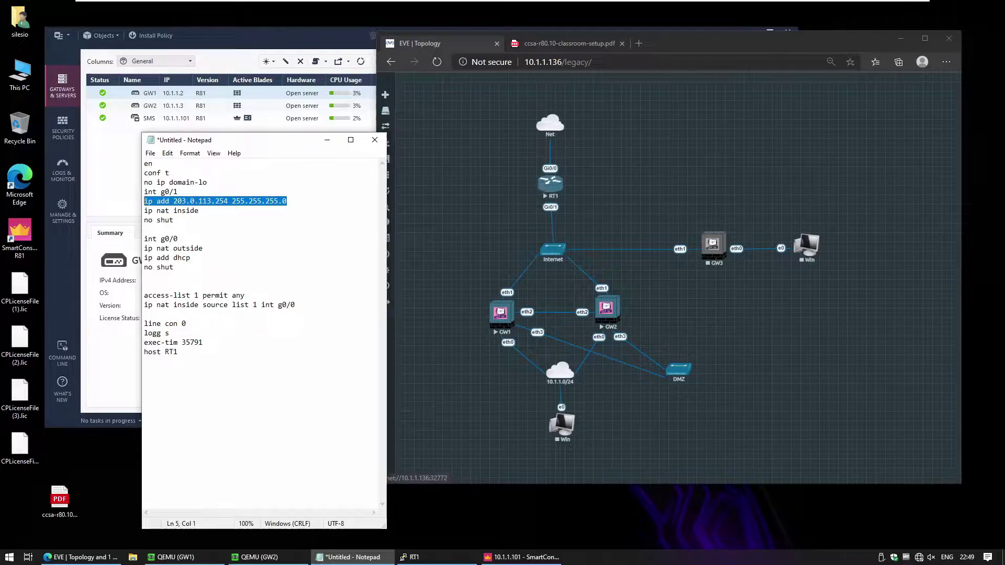
drag(190, 257, 145, 258)
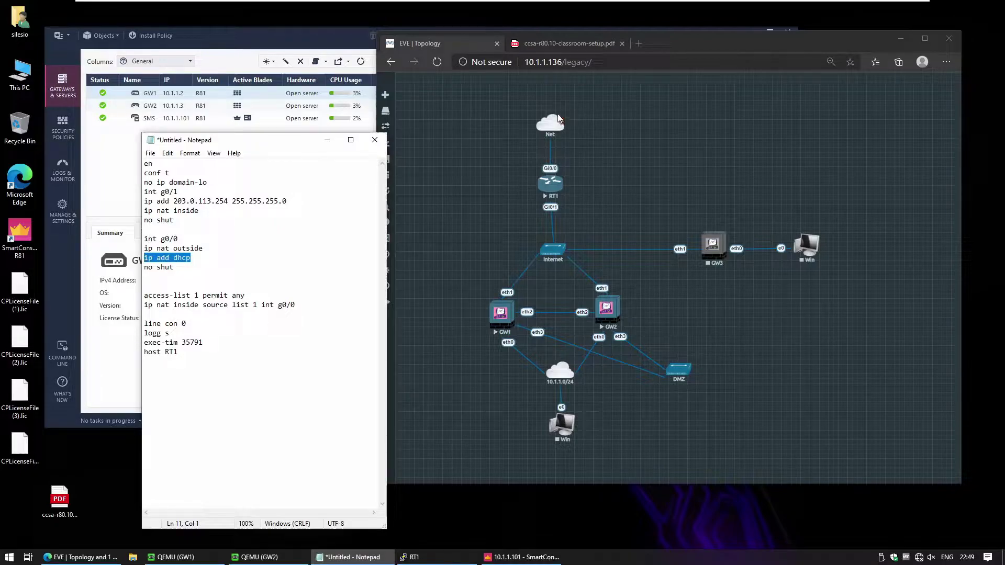
drag(204, 249, 174, 249)
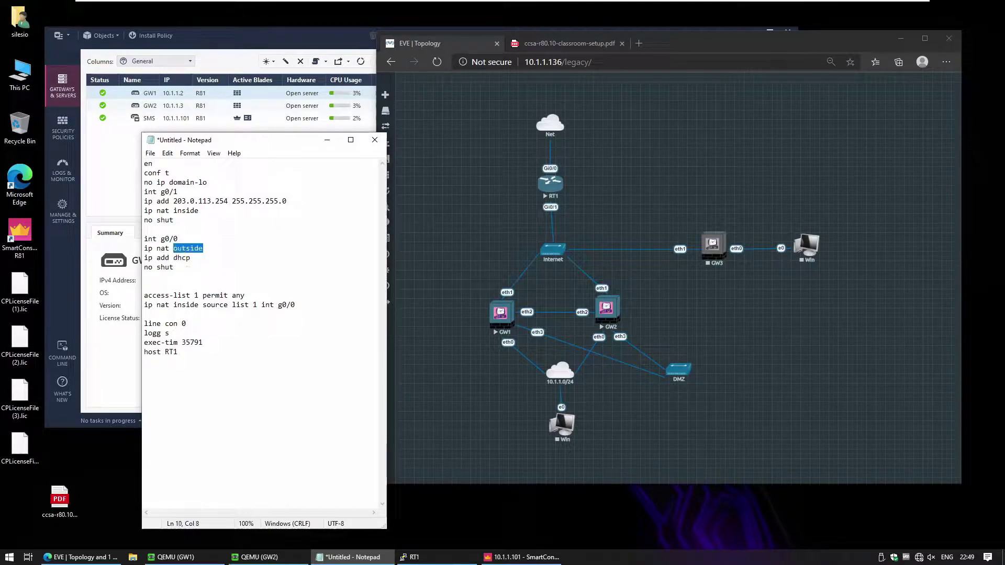
drag(199, 210, 160, 201)
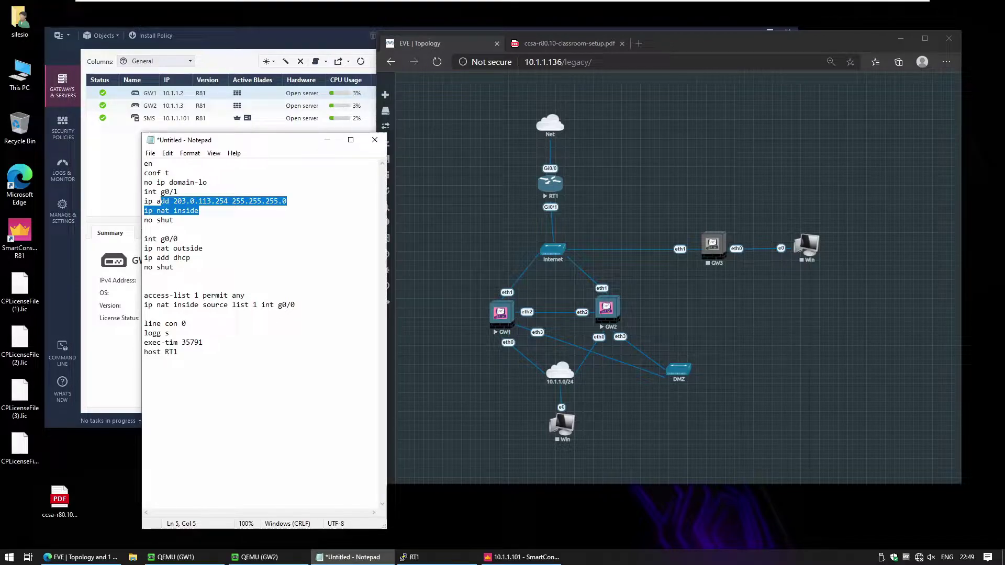
click(145, 286)
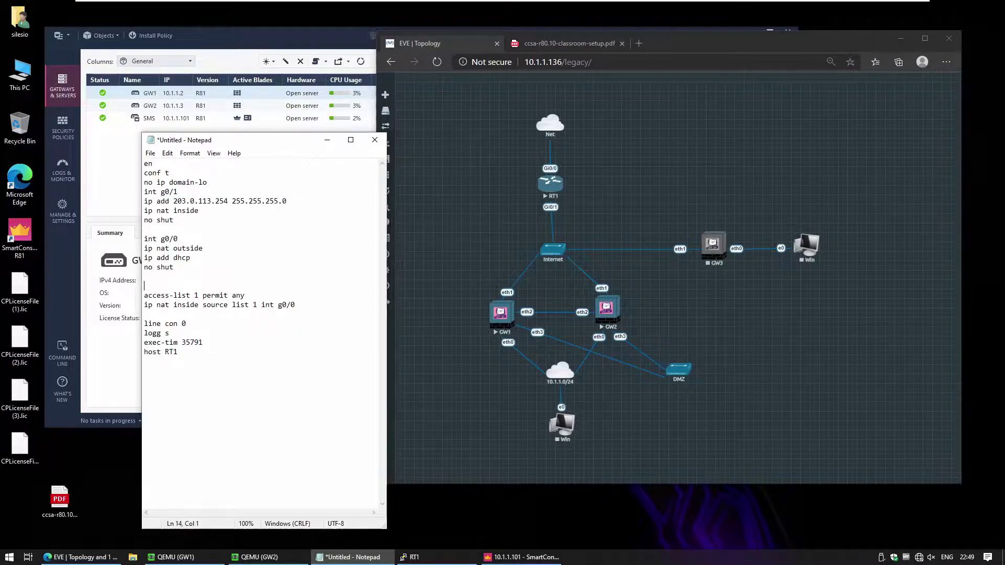
click(327, 140)
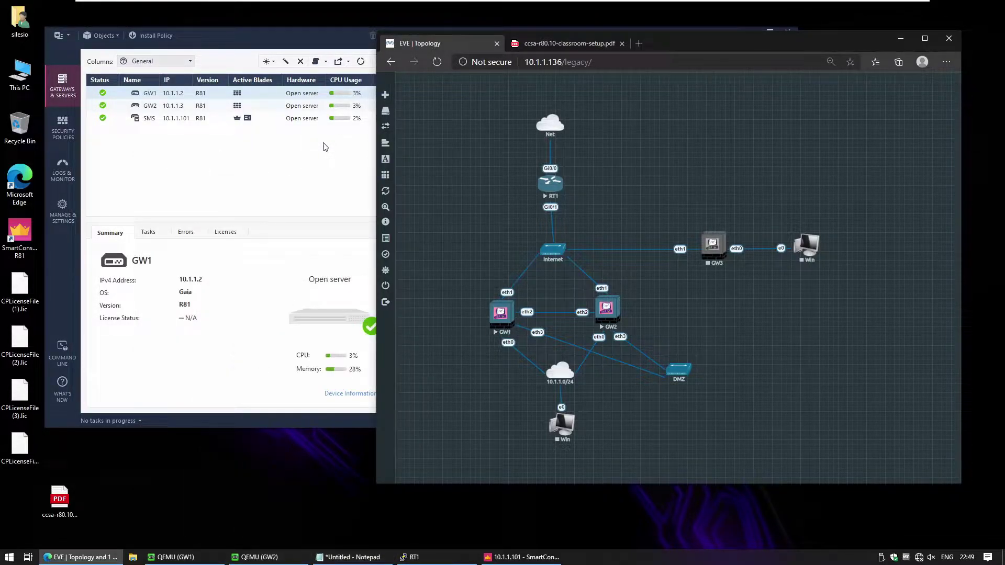
Step: Open the Standard security policy in SmartConsole and bring up the ccsa-r80.10-classroom-setup.pdf document in the browser
click(70, 139)
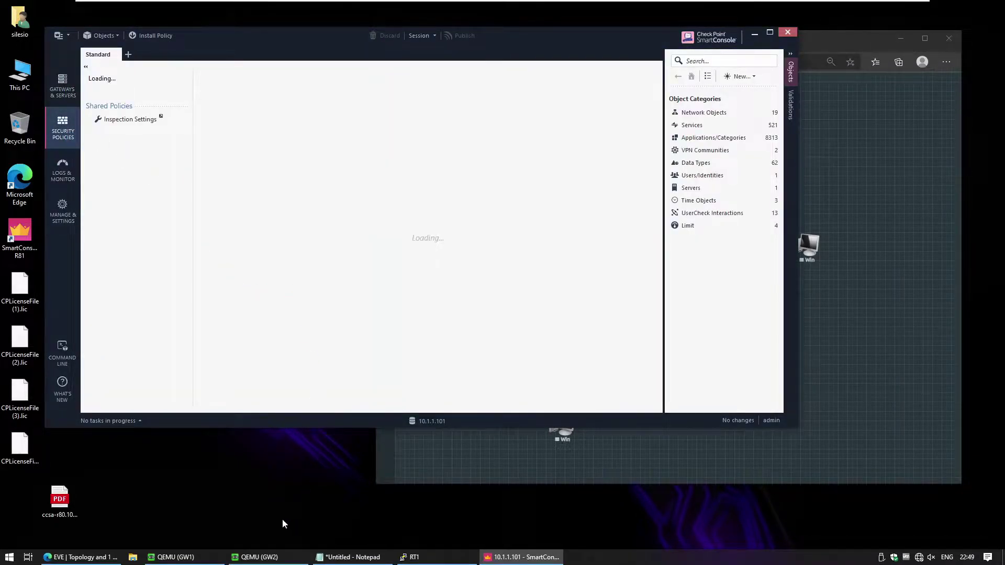
click(81, 557)
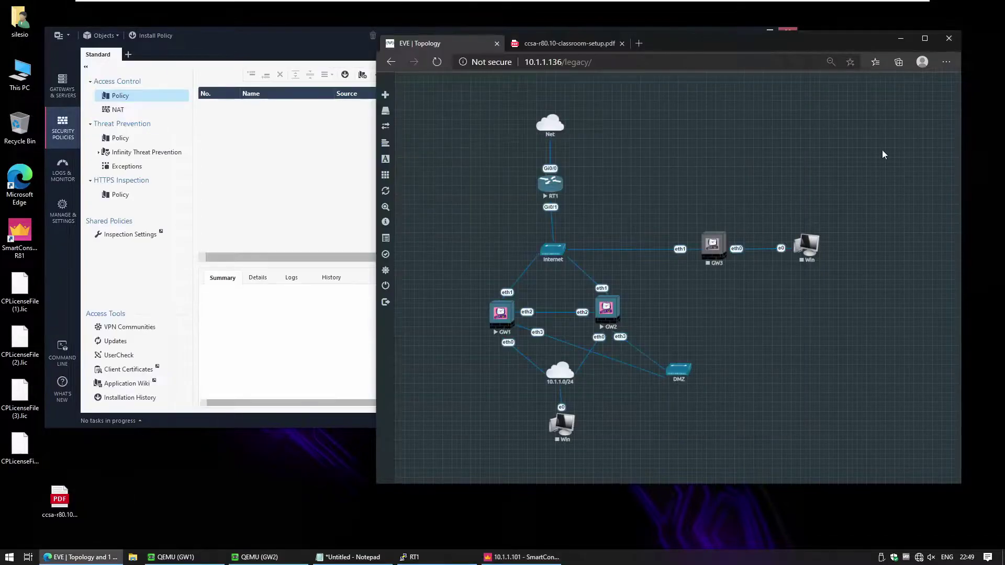
click(574, 39)
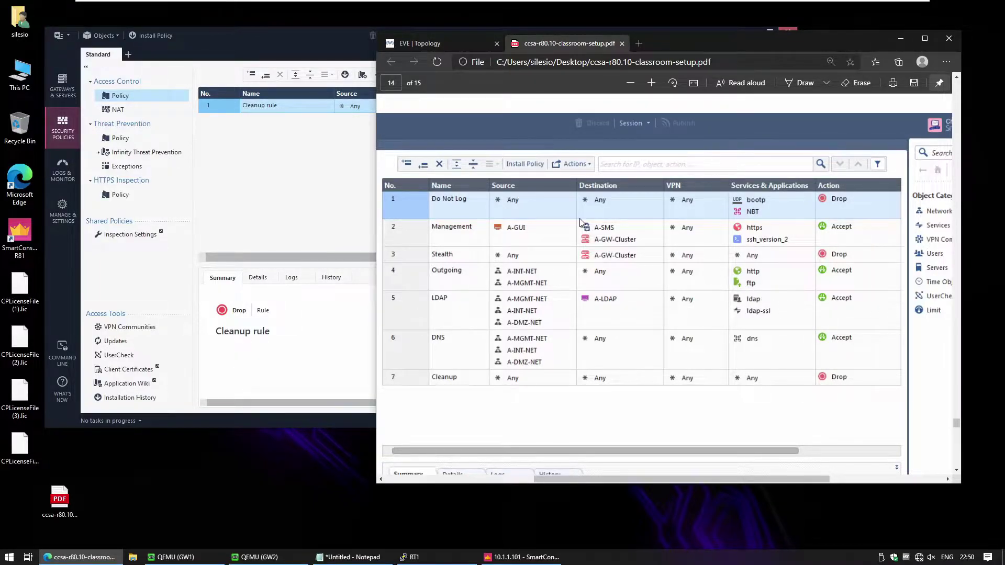
Step: Arrange SmartConsole and the PDF browser window so both rule tables are visible, narrowing SmartConsole and collapsing its policy navigation tree
click(313, 102)
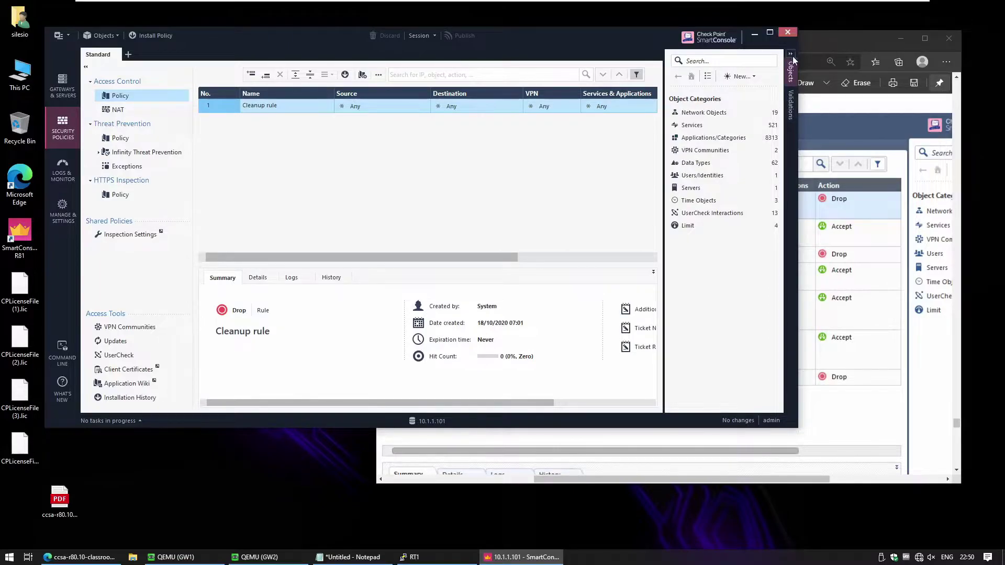
drag(797, 49, 722, 42)
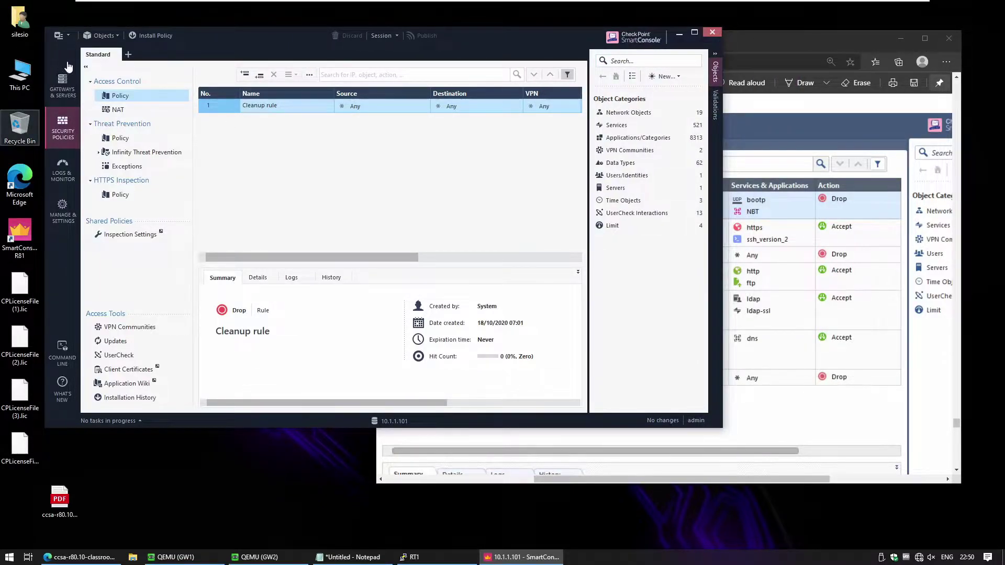
click(86, 67)
drag(296, 38, 254, 29)
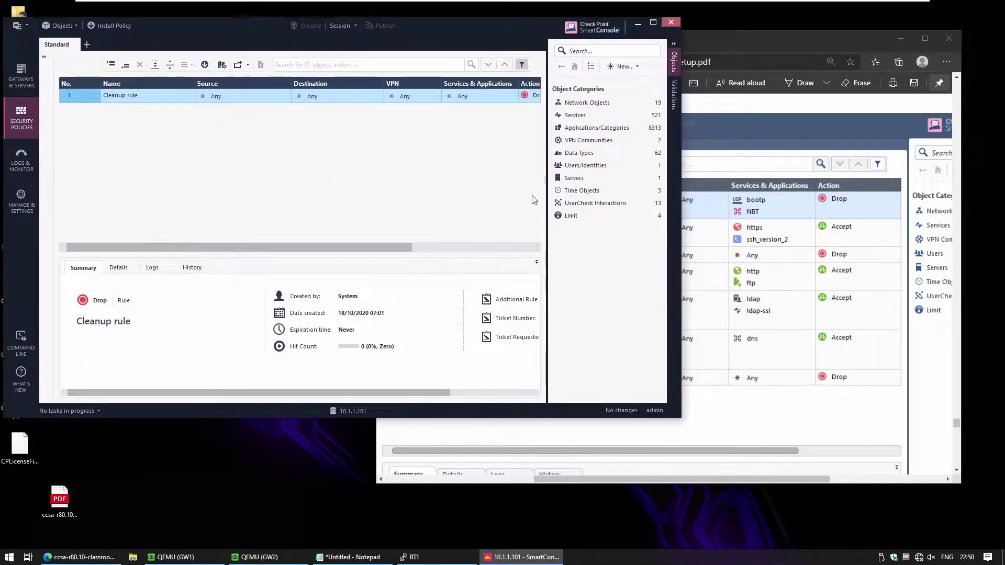
click(723, 131)
drag(716, 47, 726, 129)
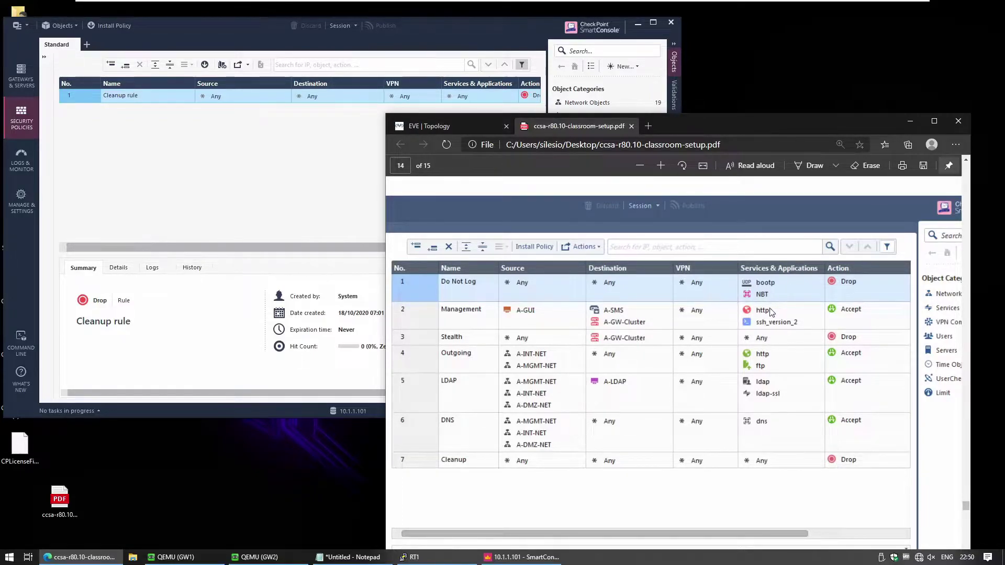
Step: Add a new rule above the Cleanup rule, name it "Do Not Log", and collapse the object categories pane
click(82, 96)
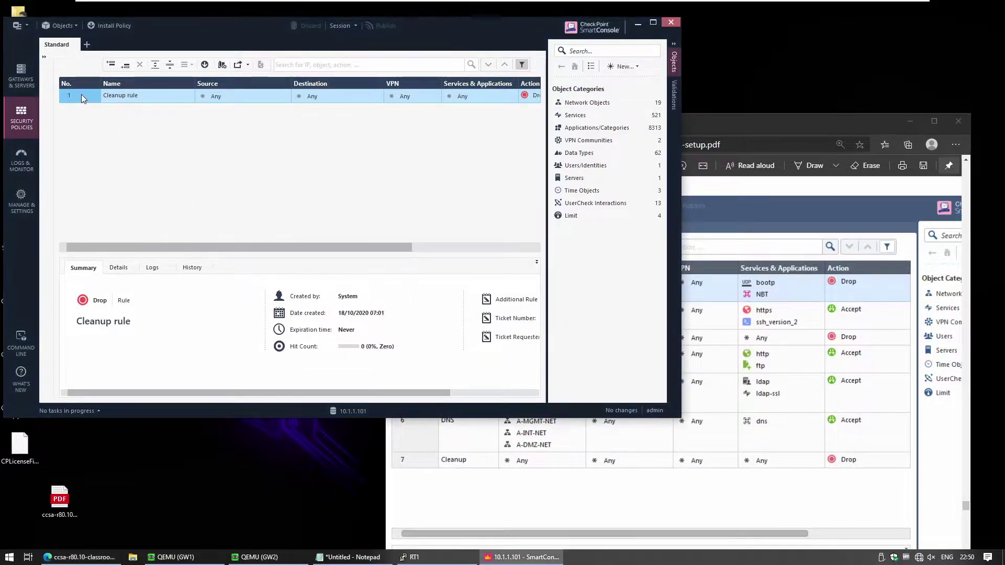
right_click(81, 98)
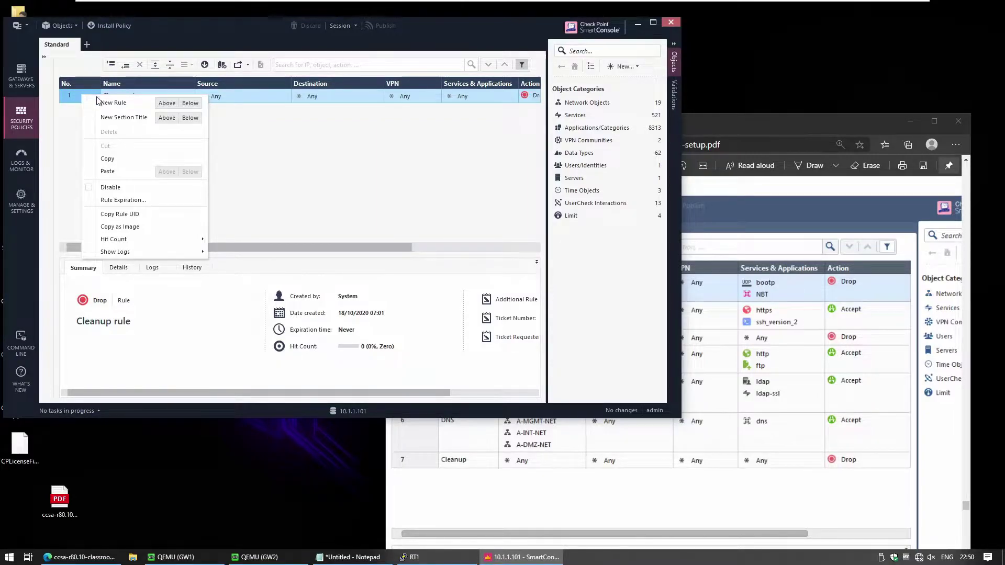
click(168, 103)
click(481, 334)
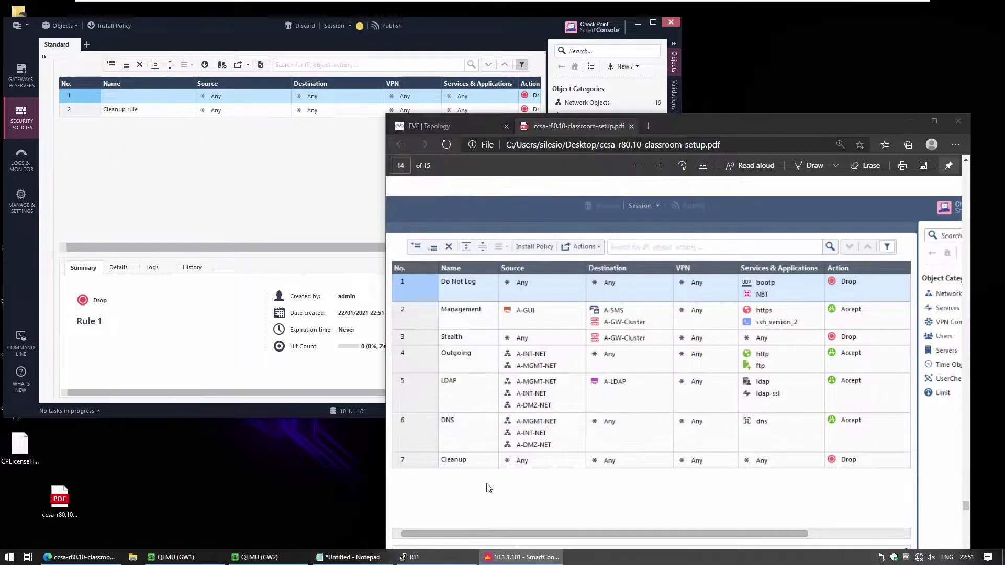
click(128, 104)
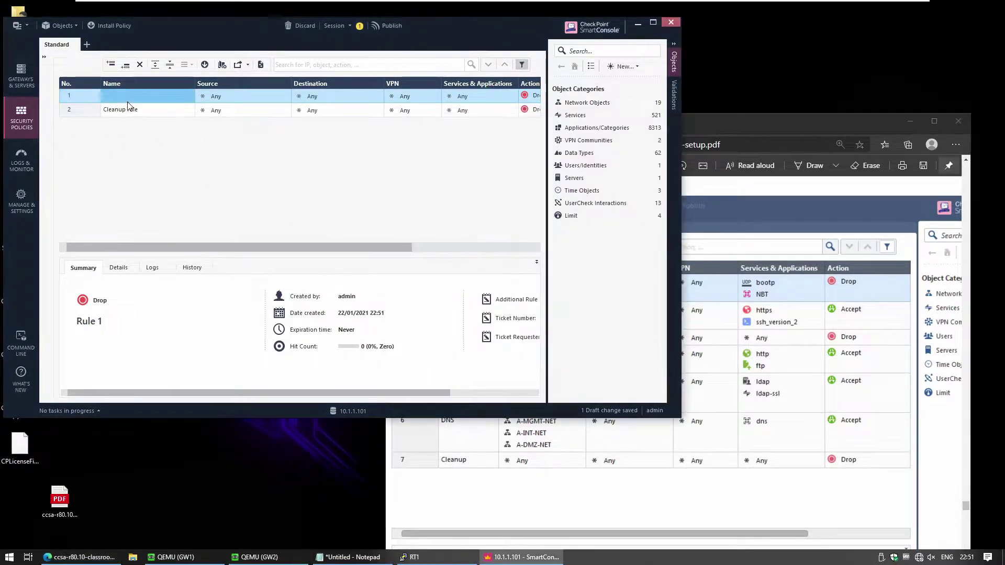
click(124, 97)
text(Do Not Log)
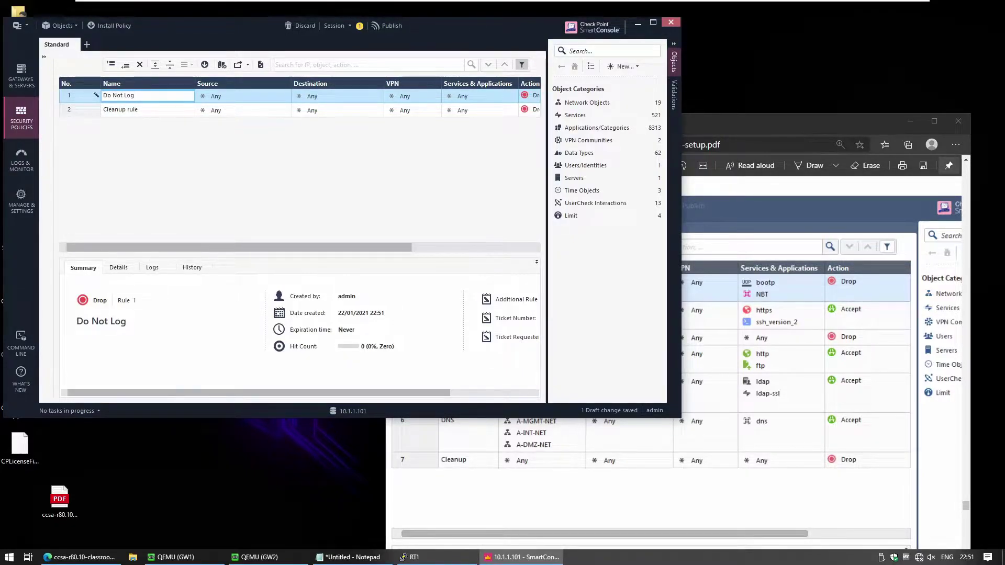
click(254, 97)
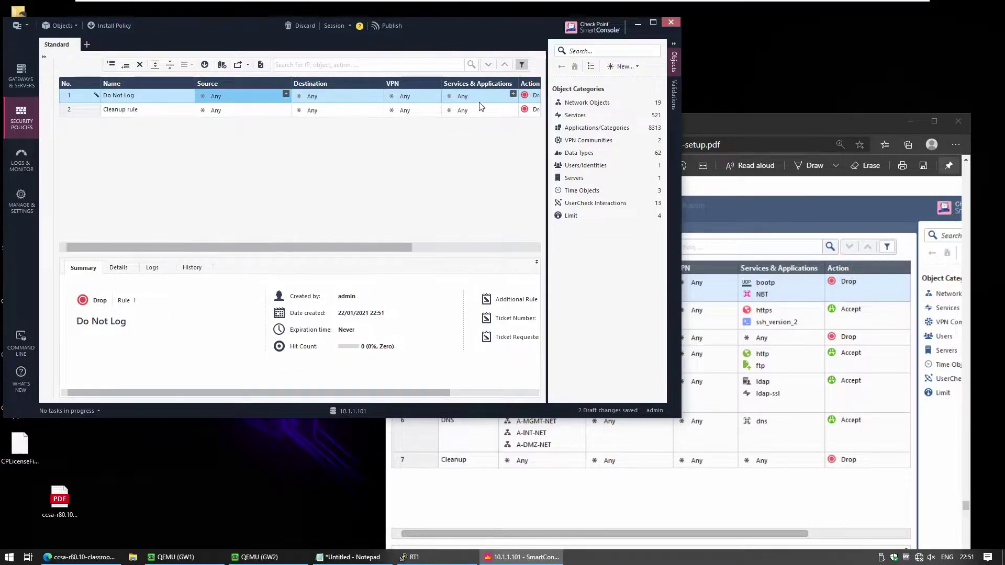
click(673, 44)
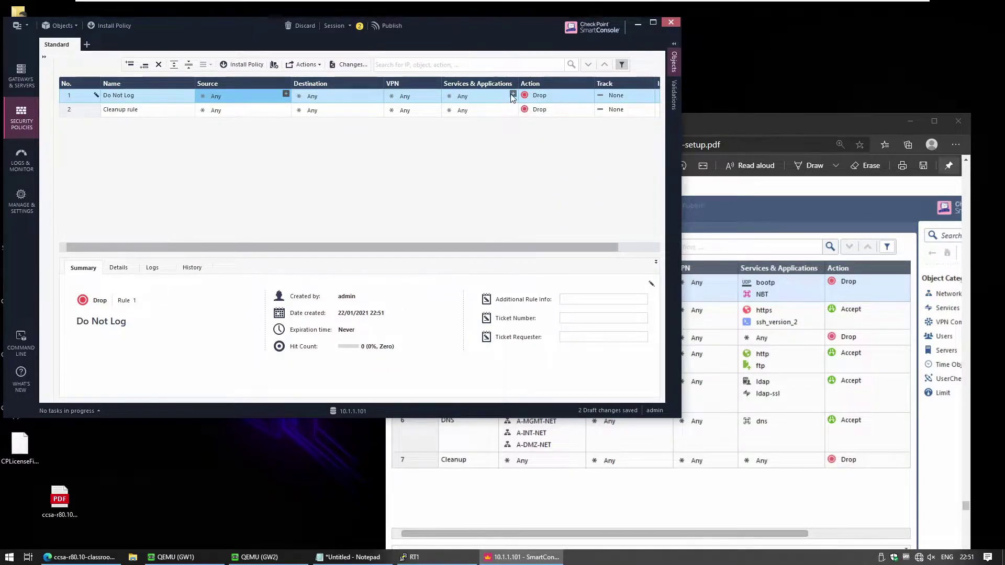
click(511, 94)
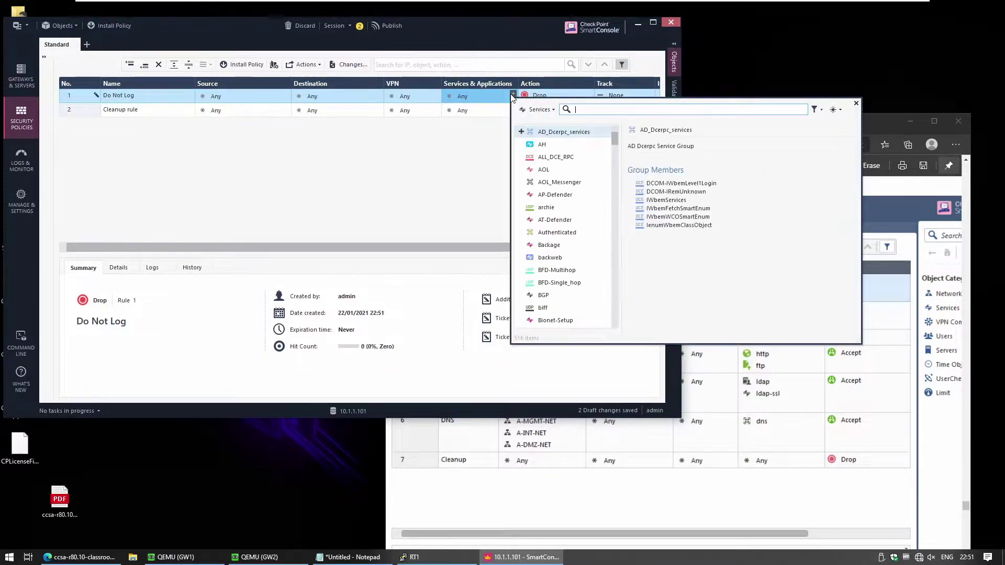
click(500, 127)
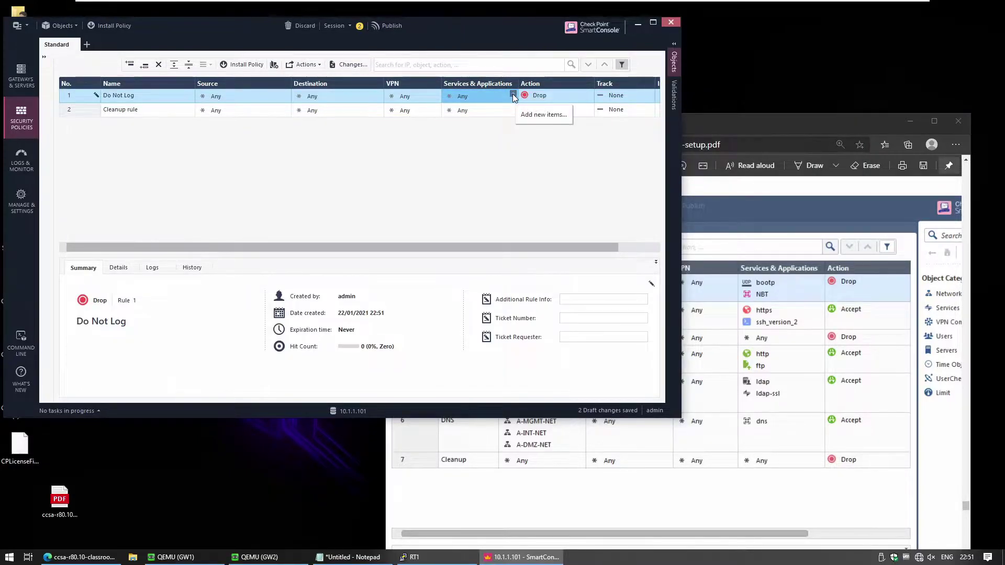
click(513, 95)
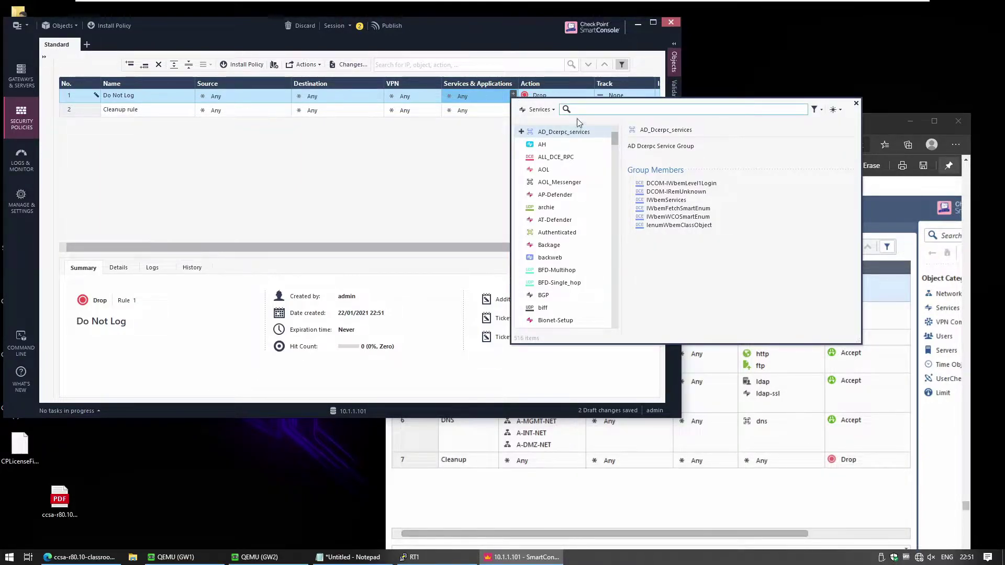
key(Escape)
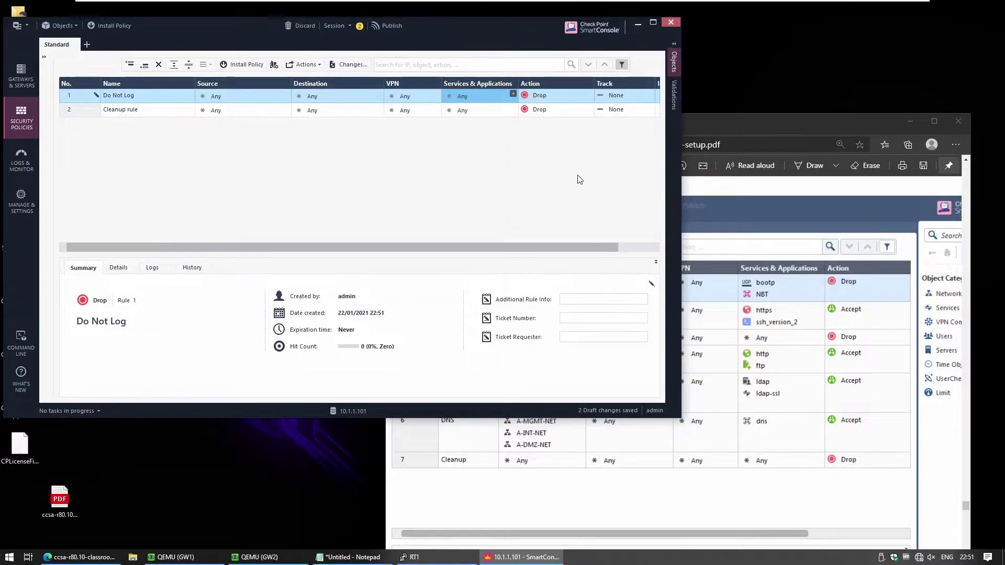
Step: Search for the bootp service and add it to the services of the Do Not Log rule
click(513, 93)
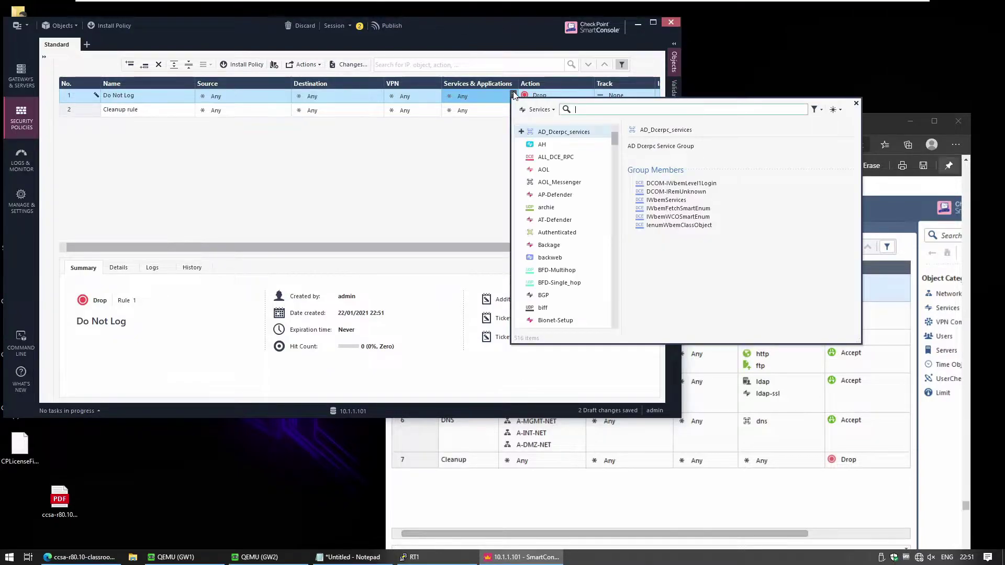
text(b)
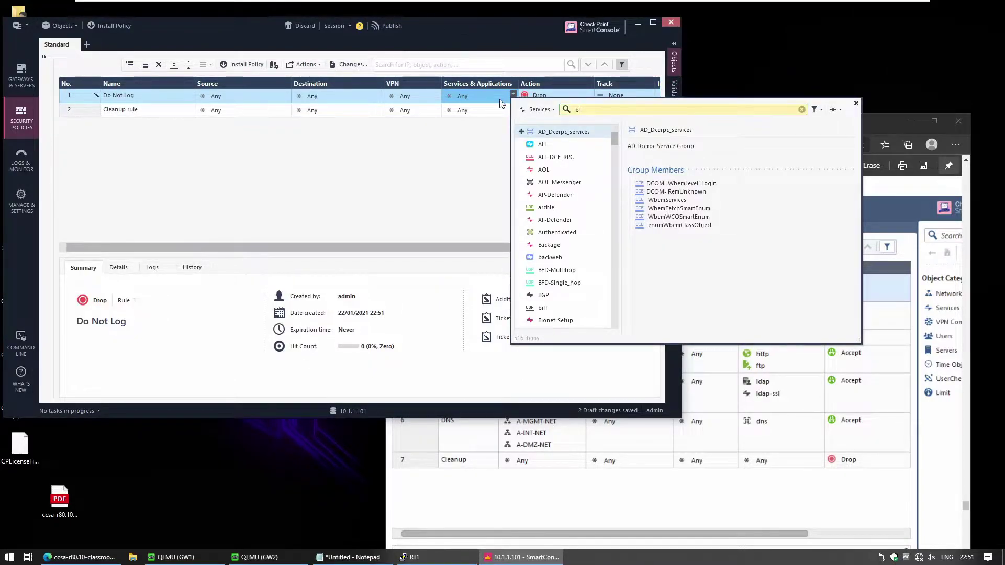
text(oot)
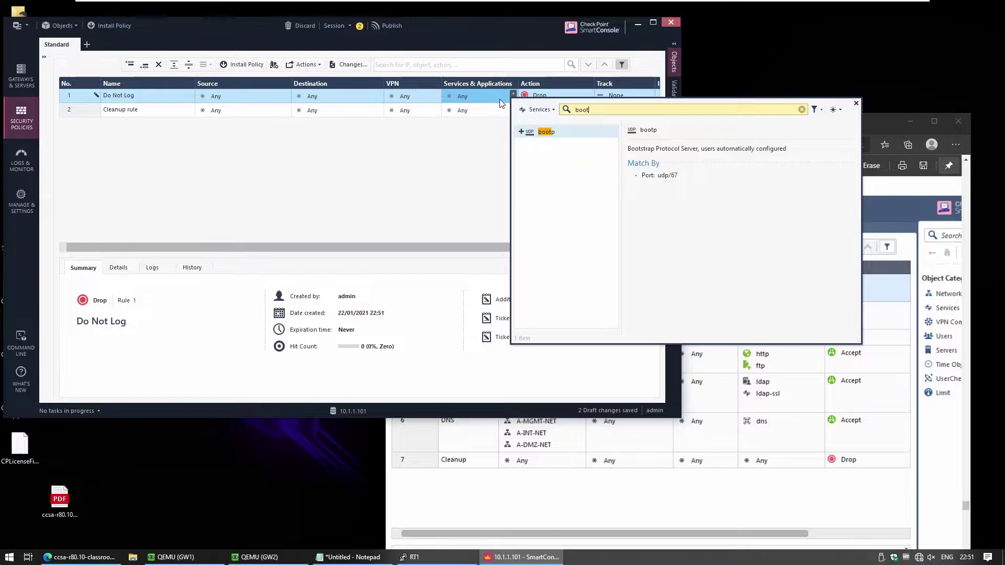
text(p)
click(521, 131)
click(521, 132)
double_click(547, 132)
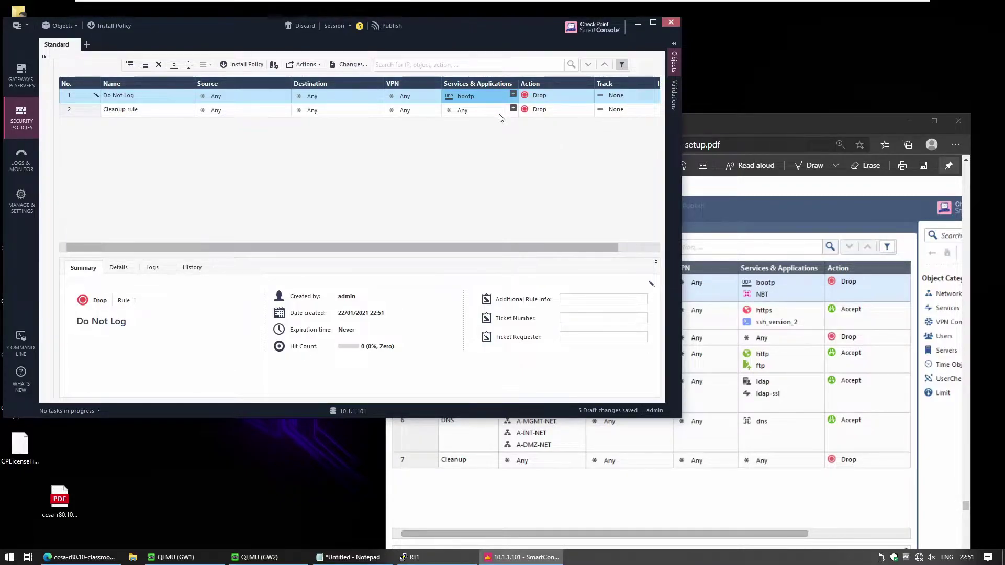
Step: Remove the bootp service from the Do Not Log rule
click(513, 94)
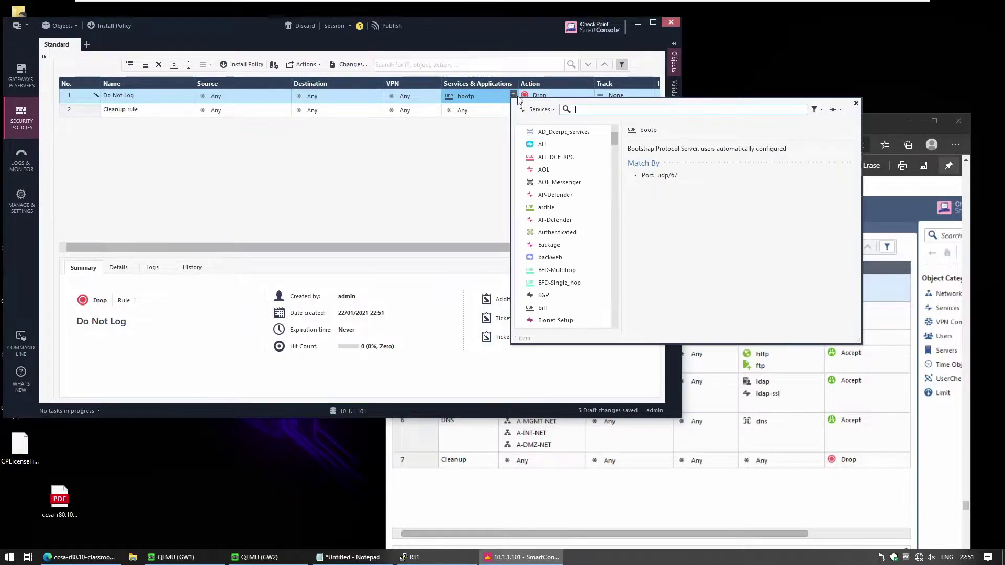
click(473, 105)
right_click(466, 97)
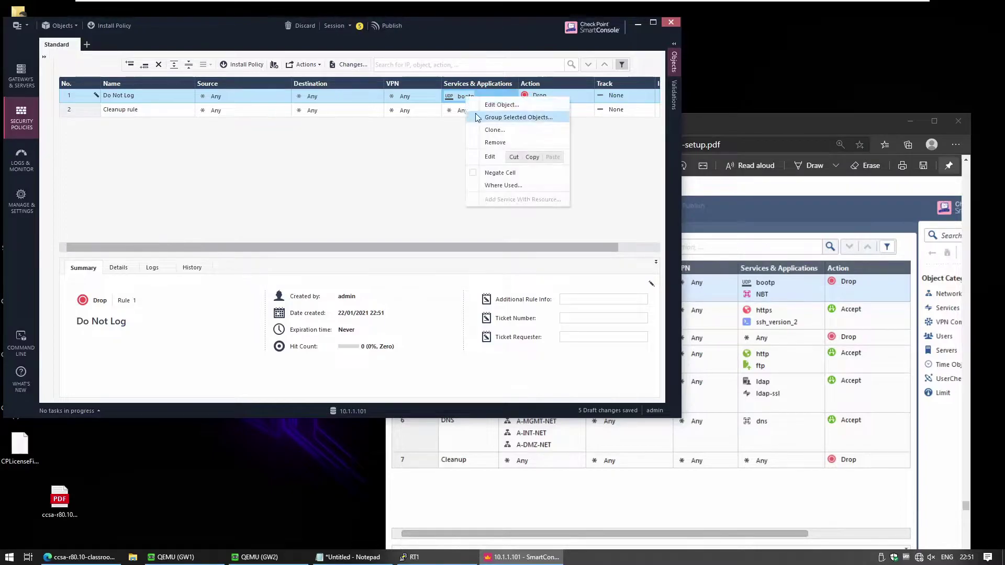
click(492, 143)
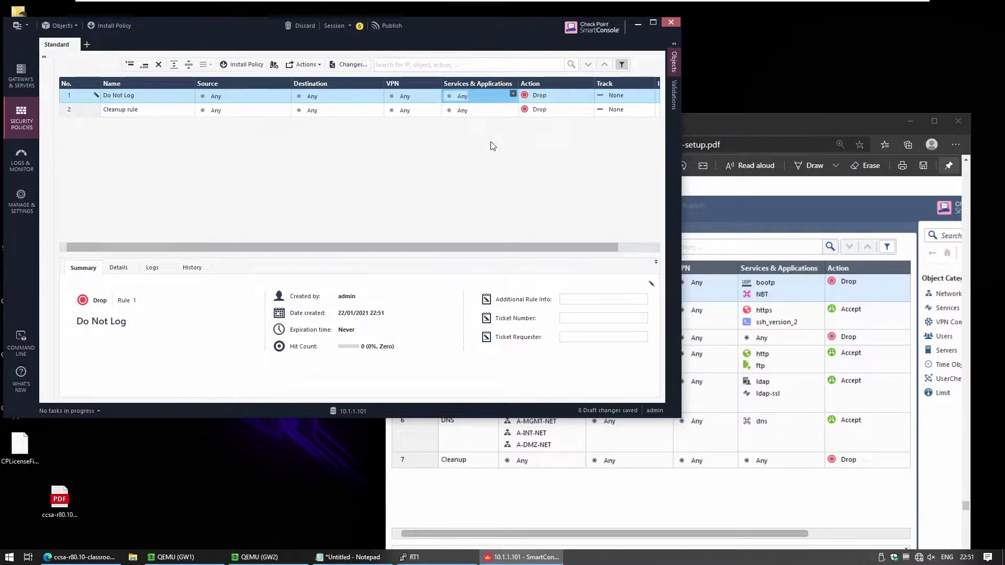
Step: Add bootp back to the Do Not Log rule's services, clear the service search, and return to the PDF's reference rule table
click(514, 93)
text(bootp)
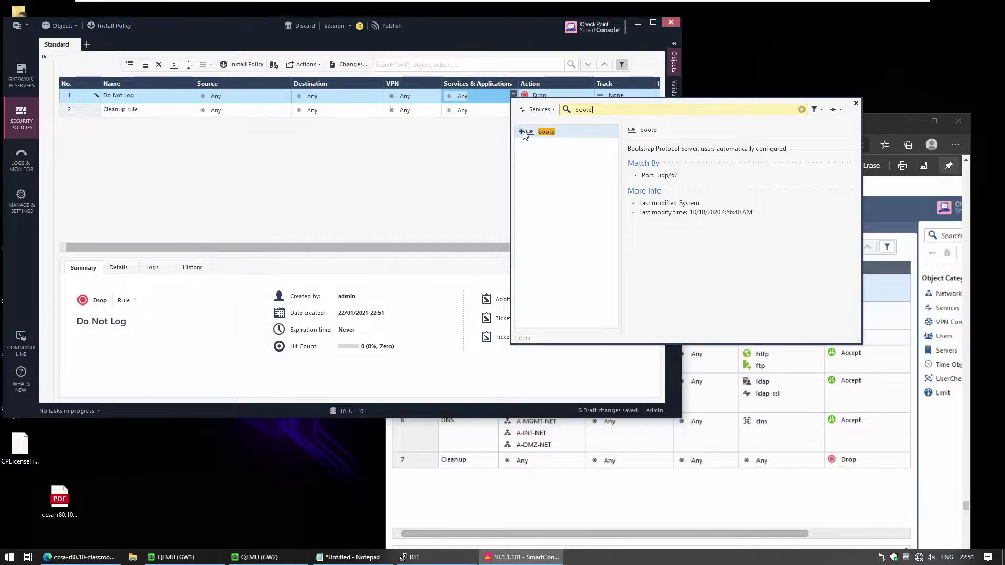
click(521, 132)
key(ctrl+a)
key(BackSpace)
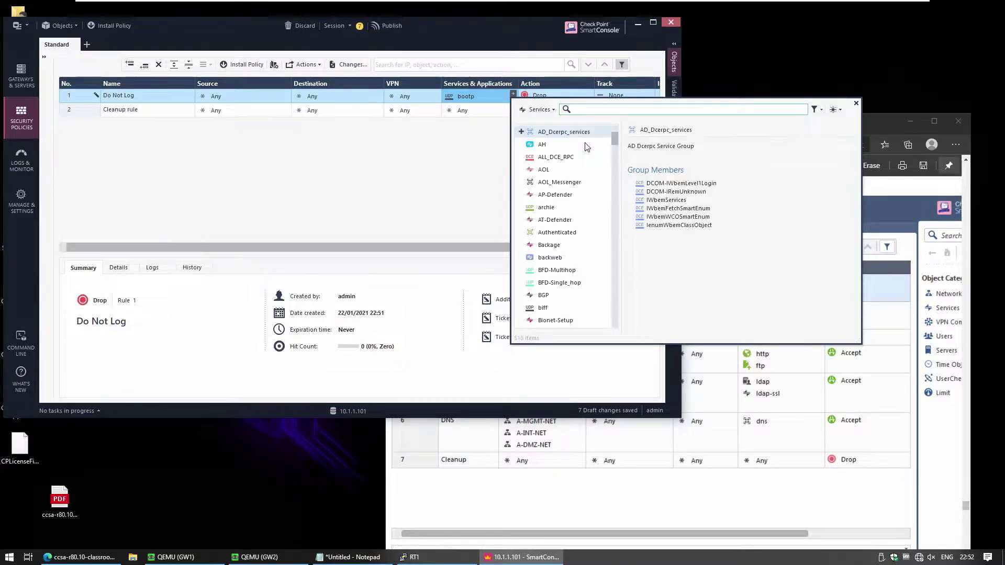
click(721, 373)
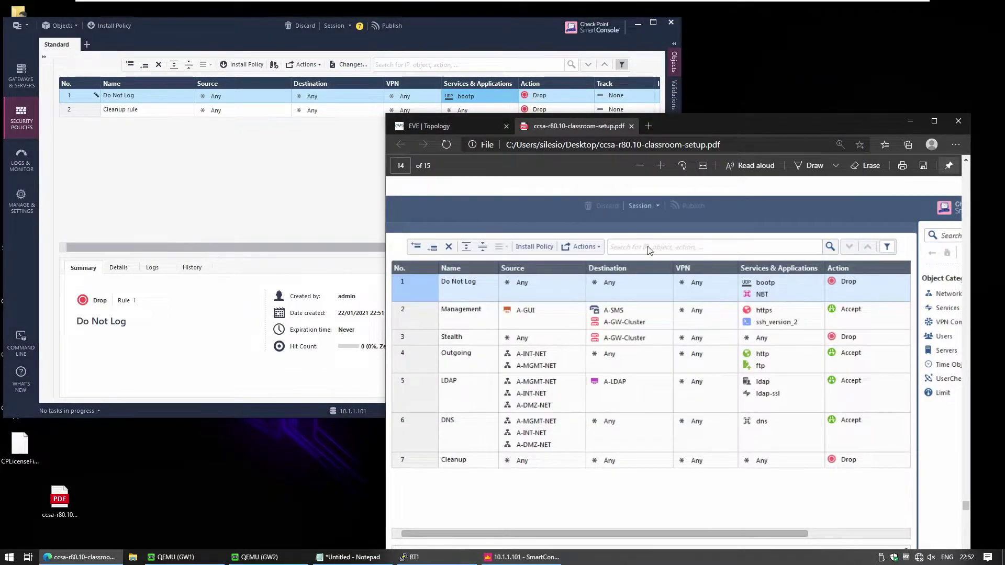
Step: Search for the NBT service group and add it to the services of the Do Not Log rule
click(482, 86)
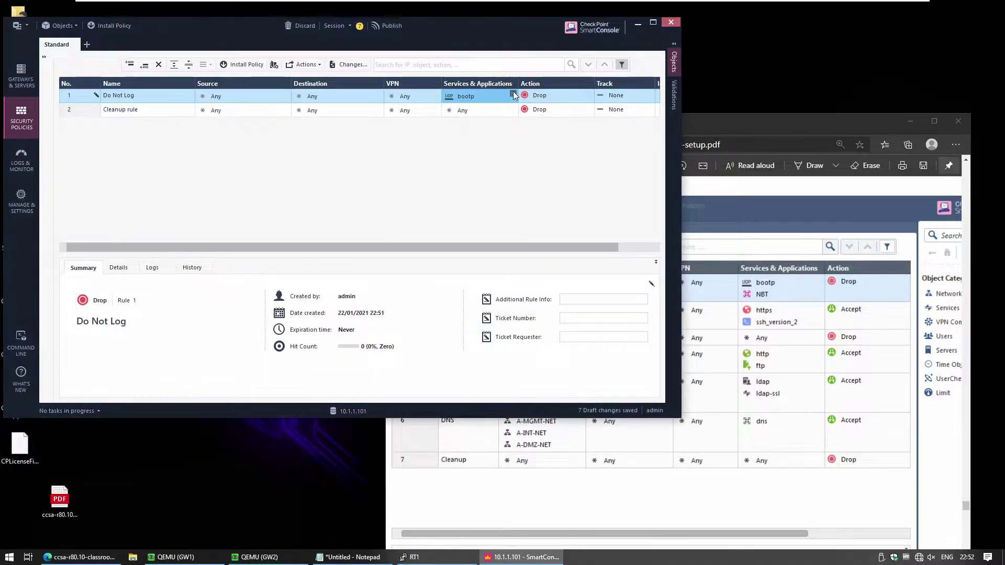
click(514, 94)
click(573, 110)
text(NBT)
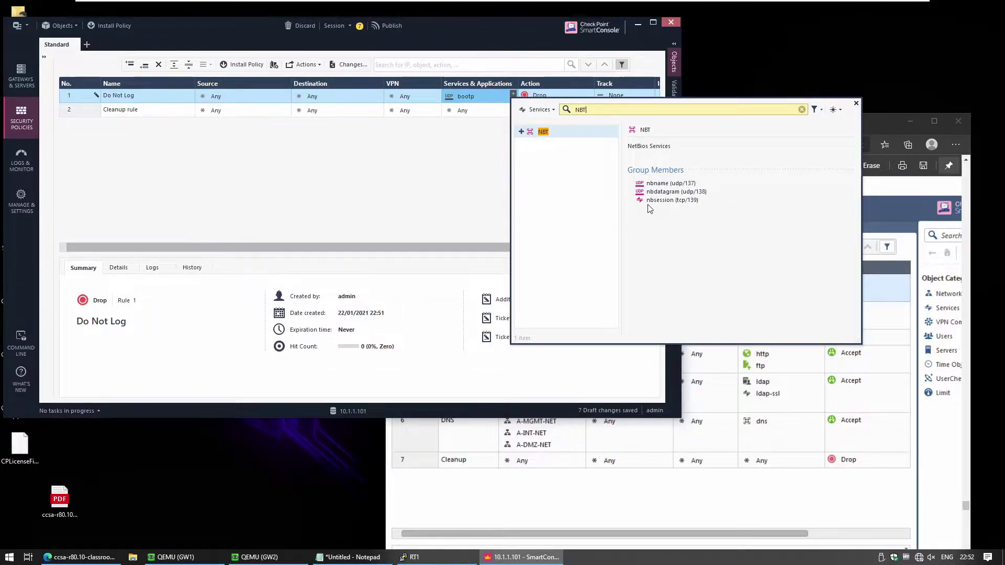
double_click(538, 133)
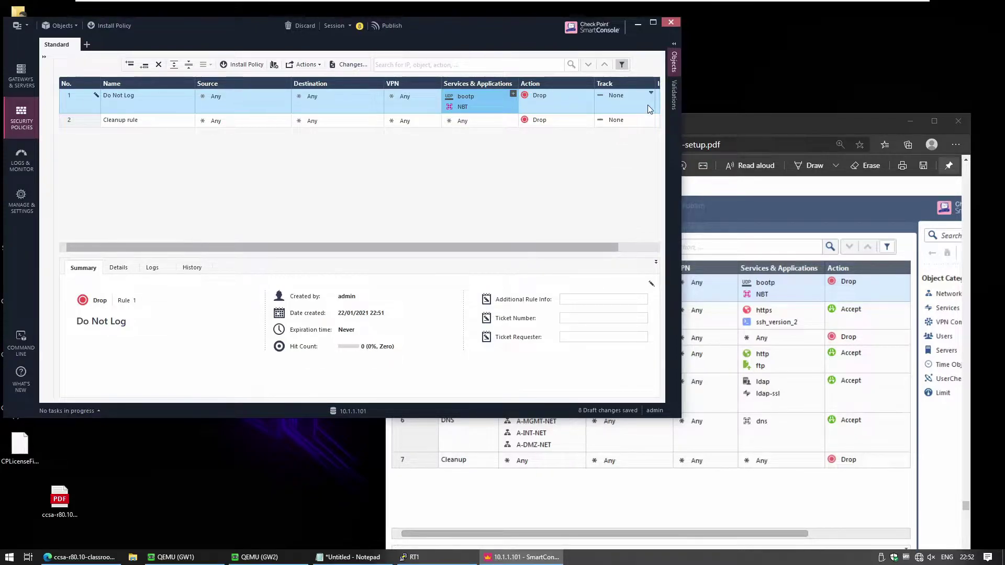
Step: Check the Do Not Log rule's Install On target, then shrink SmartConsole and reposition the PDF so both rule tables are visible
drag(598, 247, 632, 247)
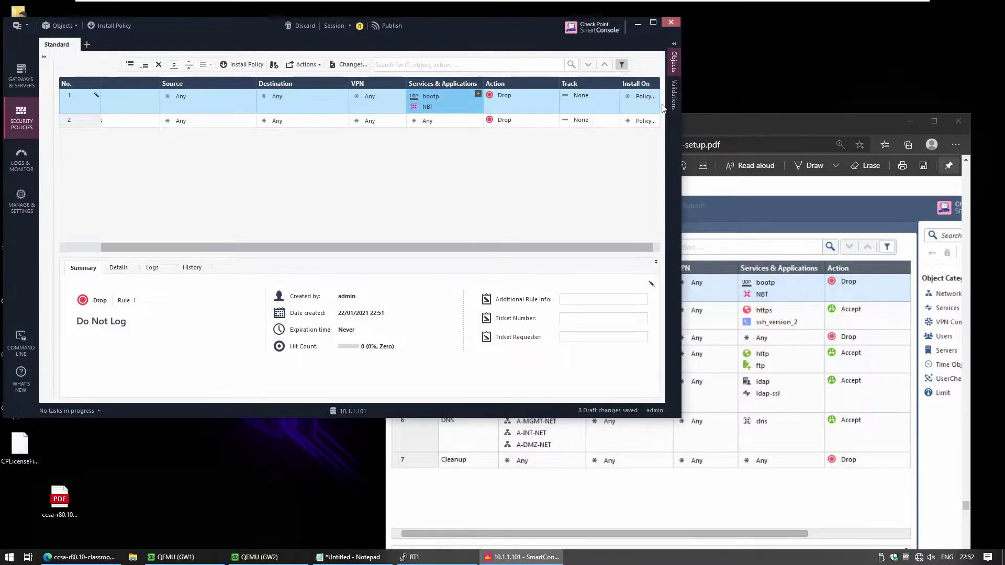
click(685, 116)
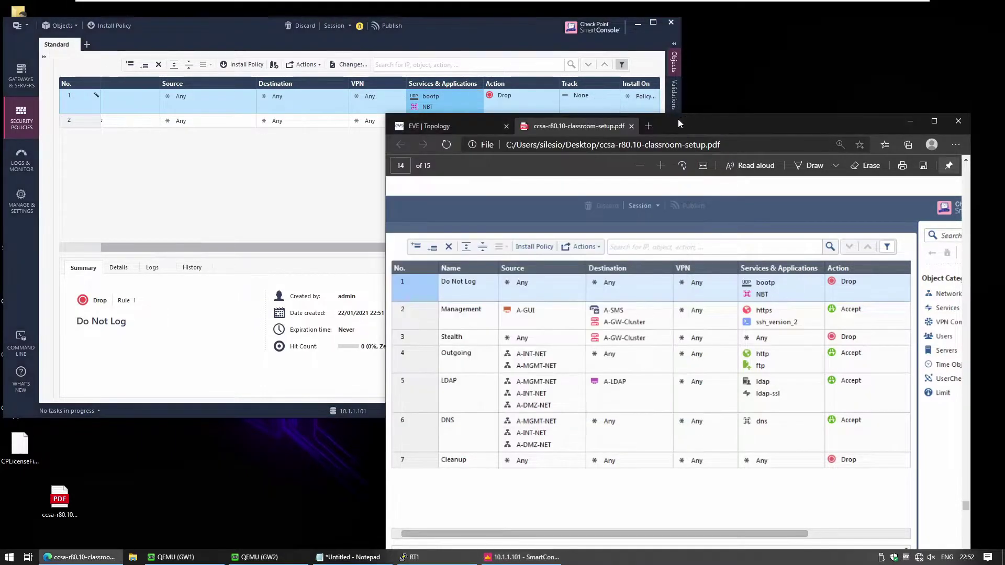
click(567, 87)
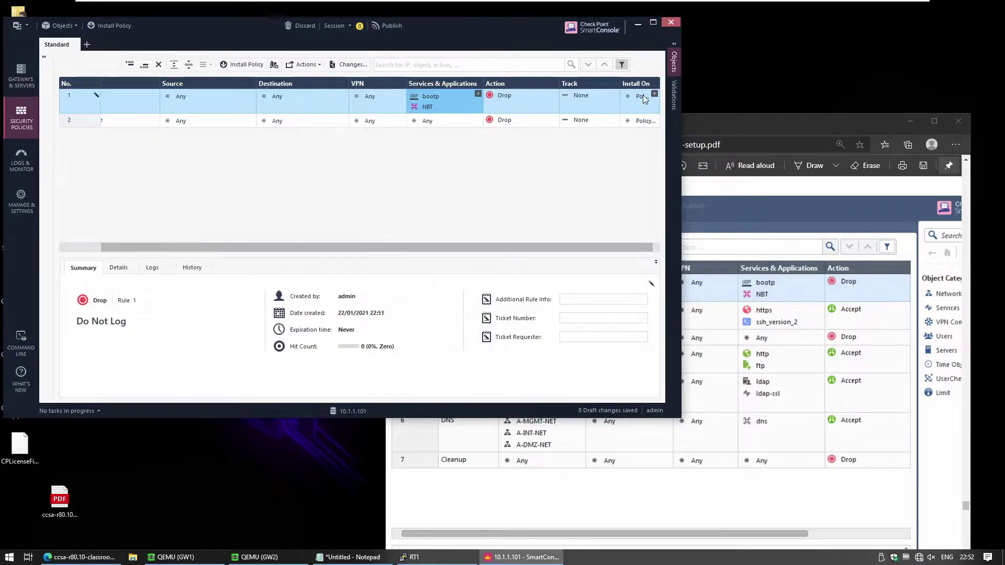
mouse_move(643, 98)
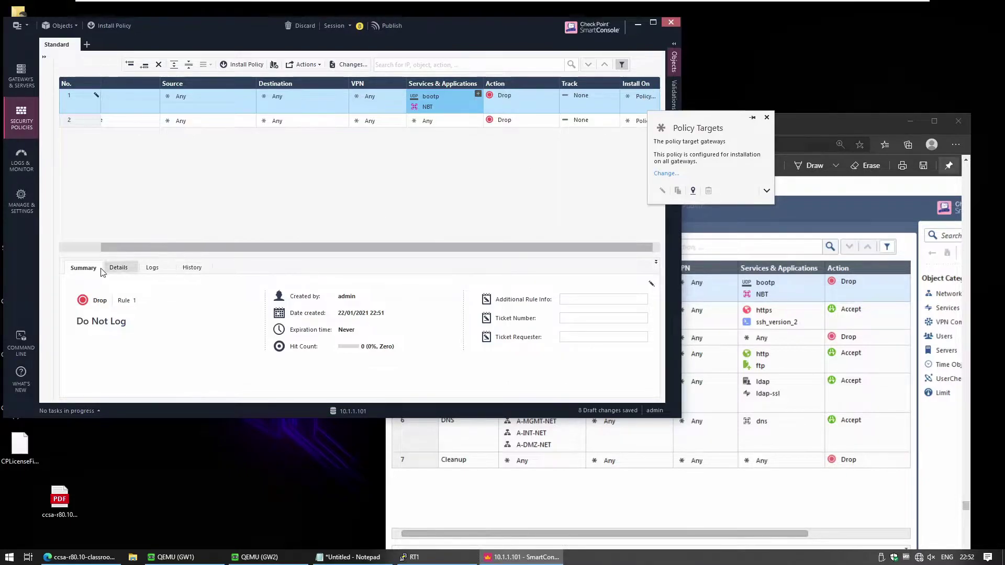
drag(195, 247, 150, 245)
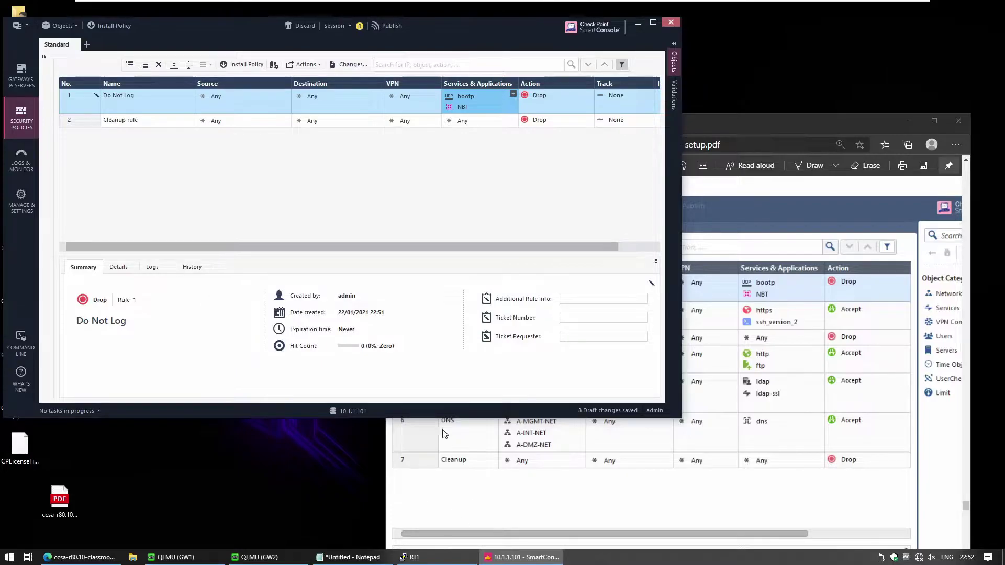
drag(425, 416, 384, 298)
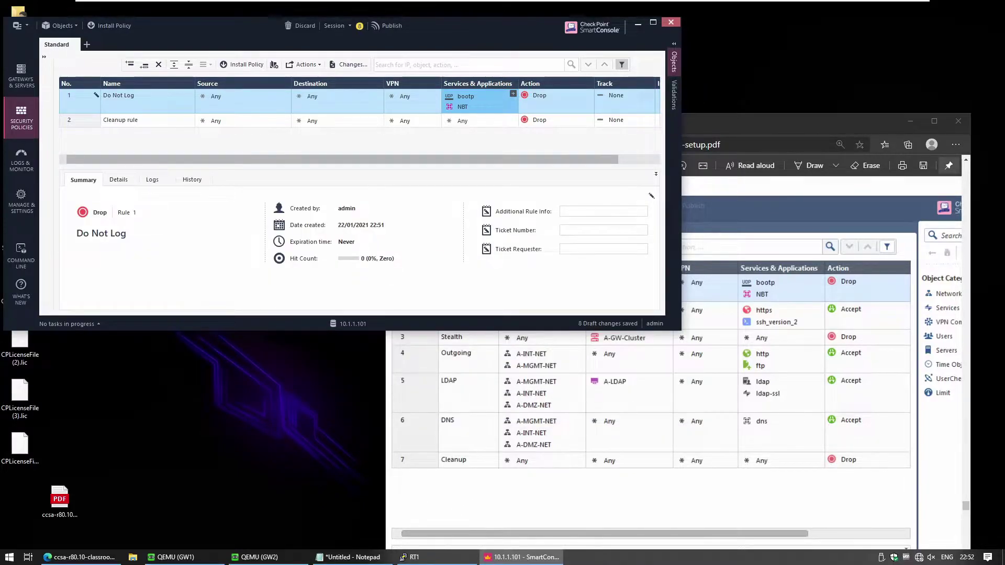
drag(806, 121, 514, 225)
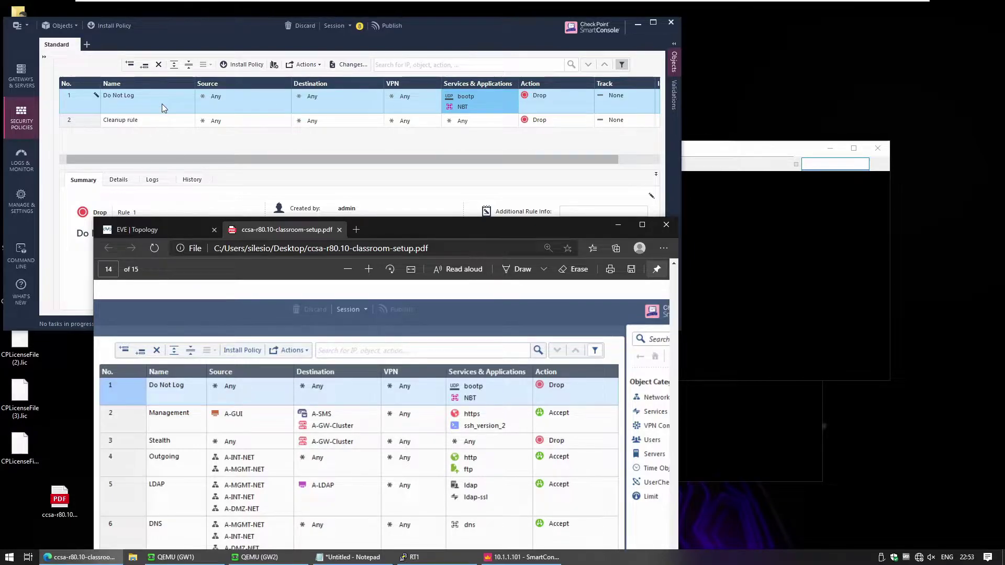
Step: Add a new rule above the Cleanup rule and name it "Management"
click(85, 102)
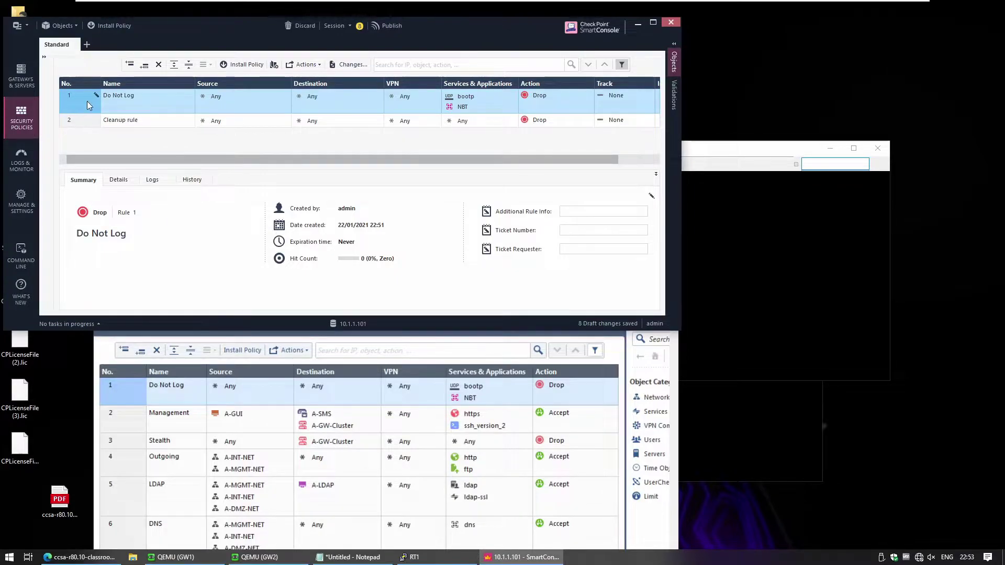
click(84, 125)
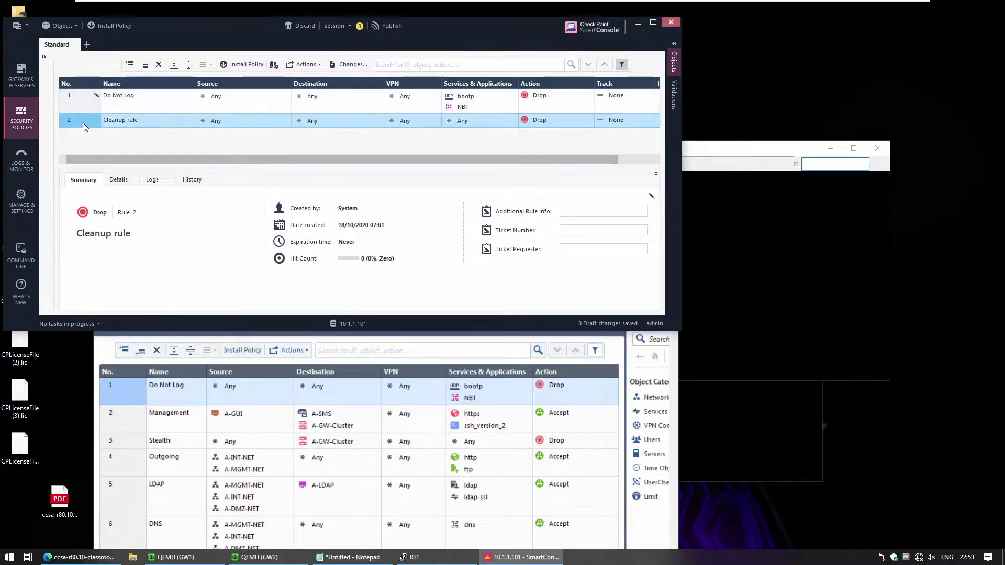
right_click(83, 124)
click(168, 132)
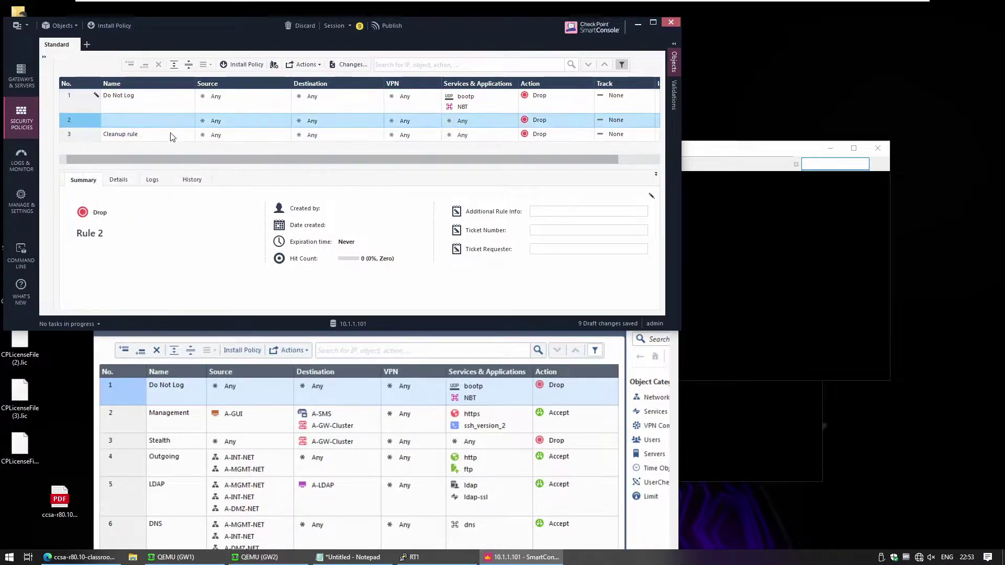
click(149, 120)
text(Management)
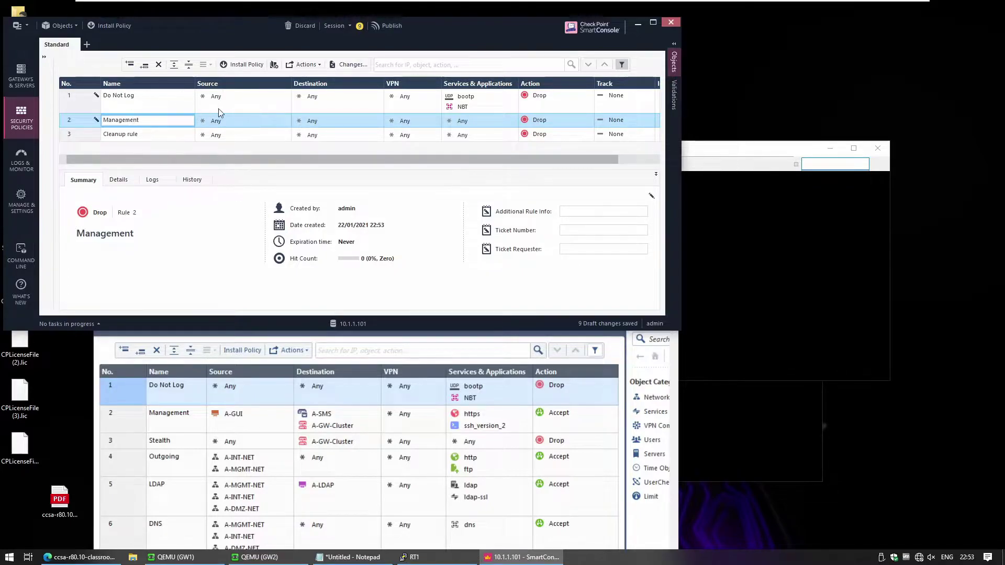
Step: Search the available source objects for A-GUI for the Management rule
click(243, 119)
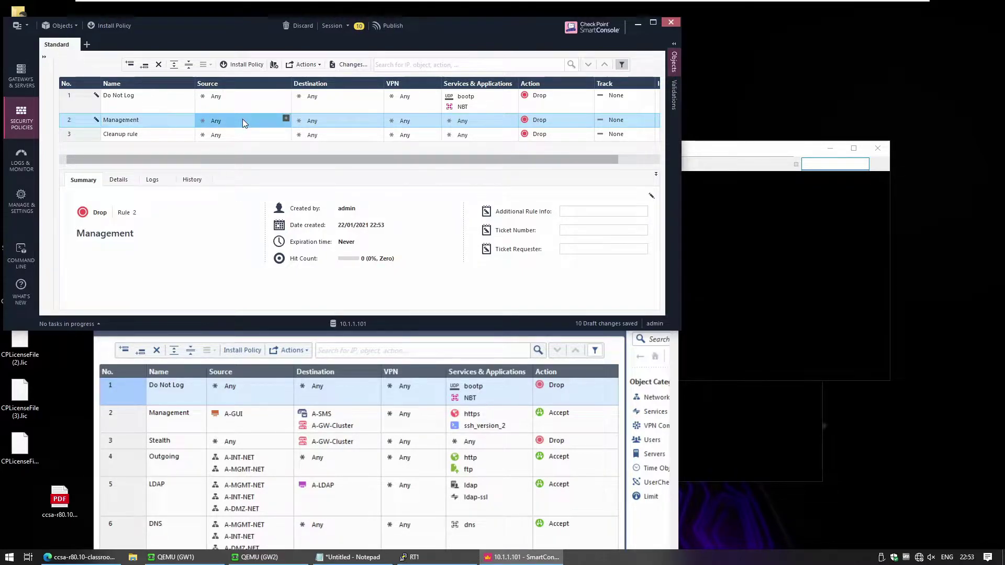
click(285, 120)
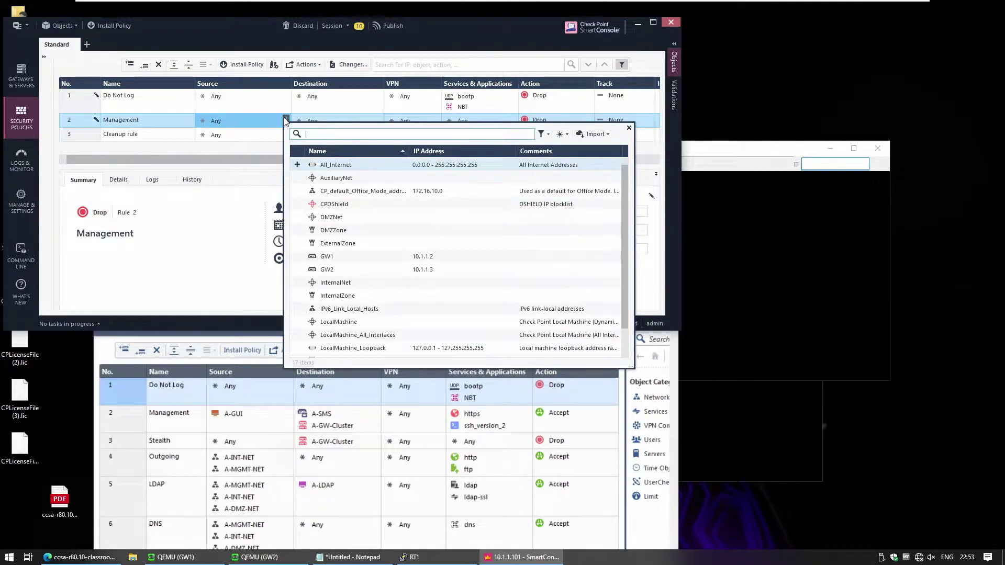
text(A-GUI)
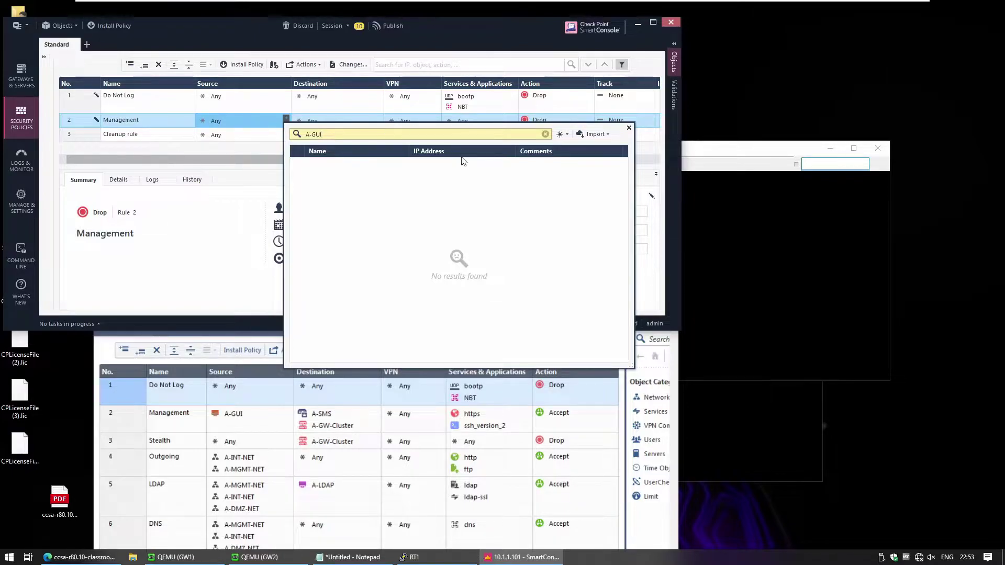
Step: Start a new host object for the Management rule's source and name it "A-GUI"
click(562, 134)
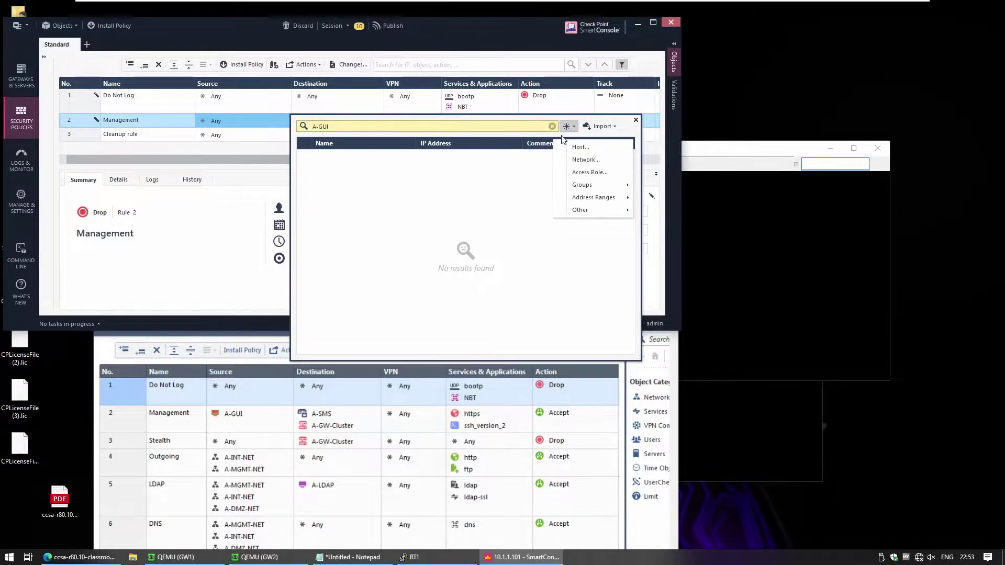
click(580, 148)
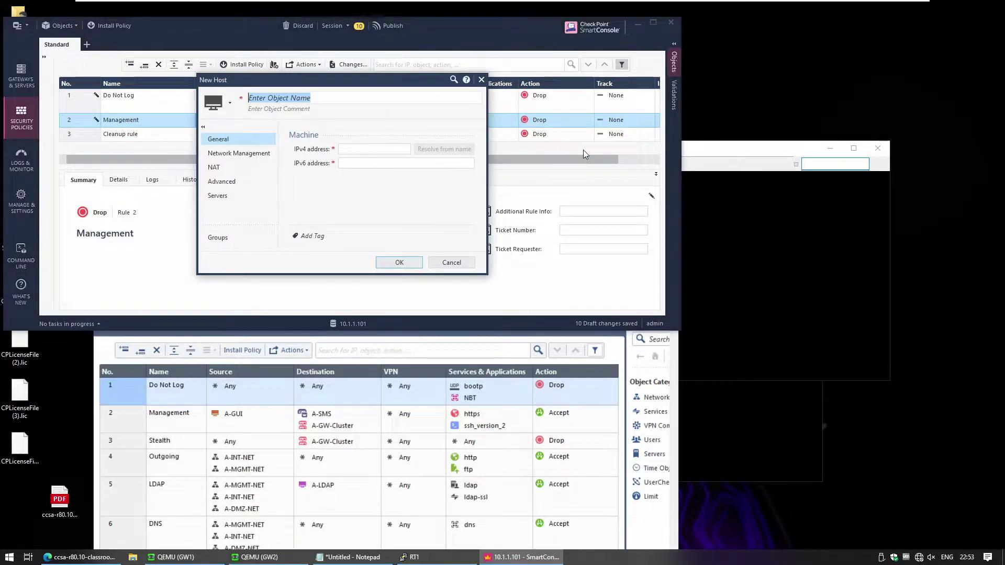
text(A)
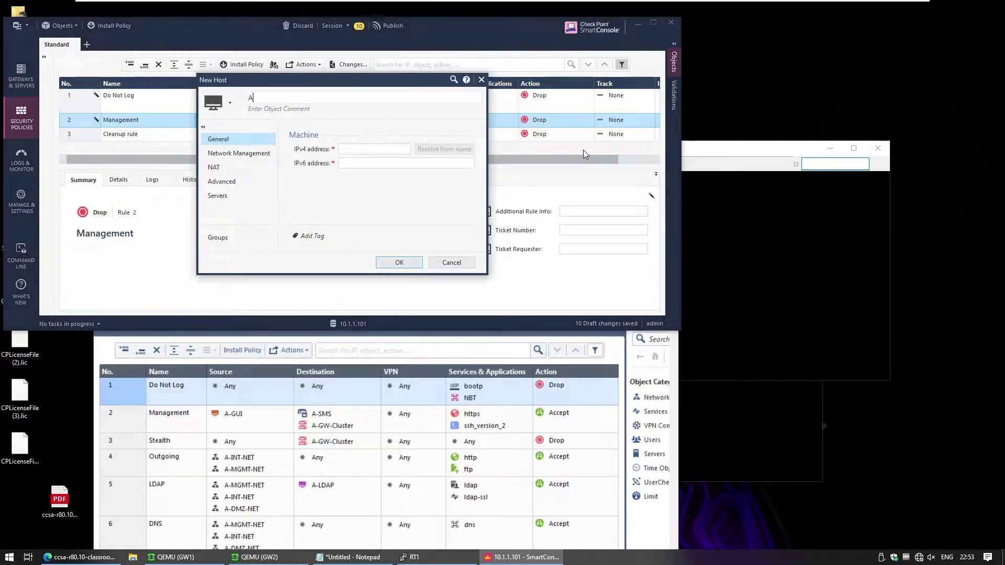
text(-GUI)
click(374, 149)
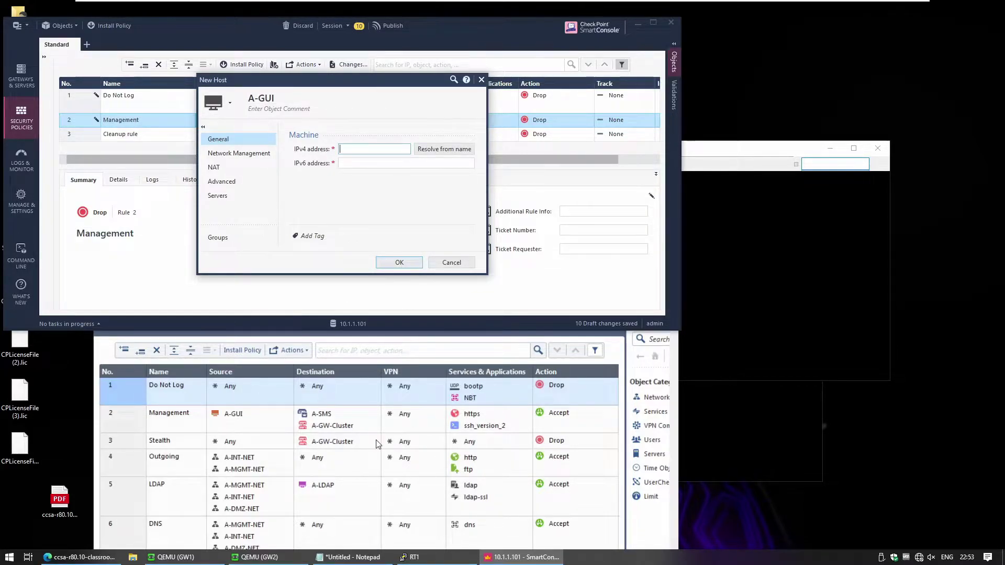
Step: Look through the virtual machine pages of the classroom setup PDF for the IP address to use for A-GUI
click(89, 557)
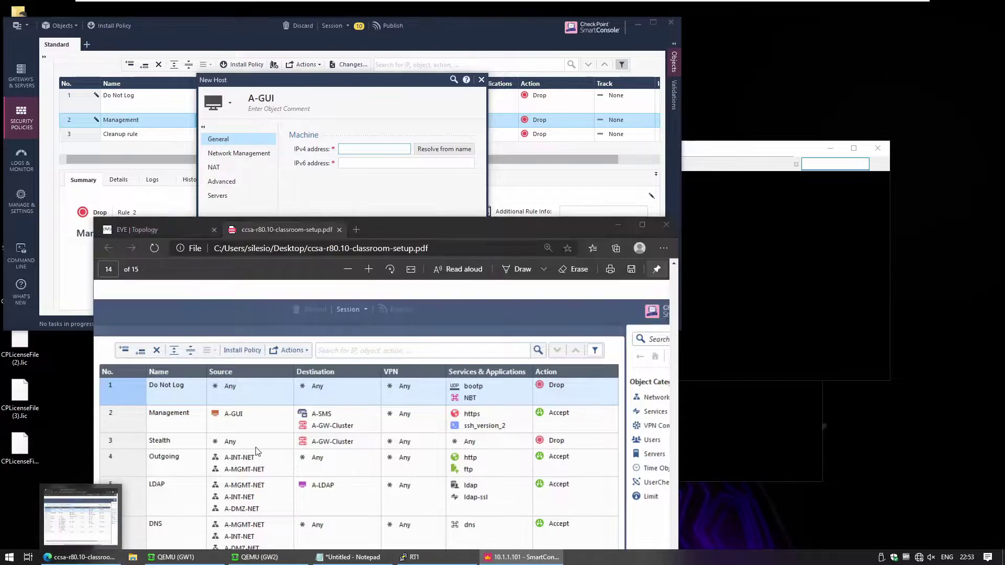
scroll(258, 451, up, 10)
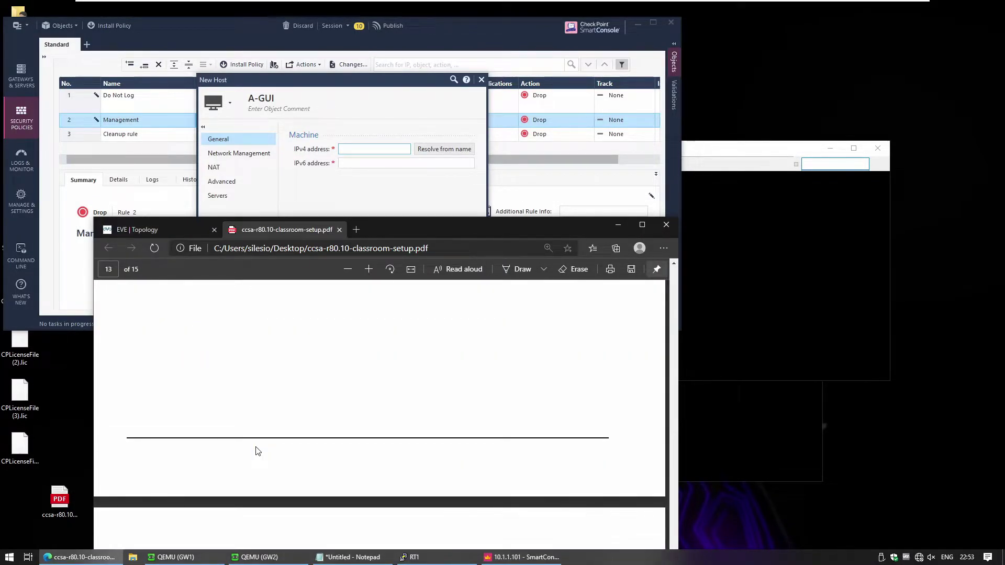
scroll(257, 451, down, 3)
scroll(257, 451, up, 6)
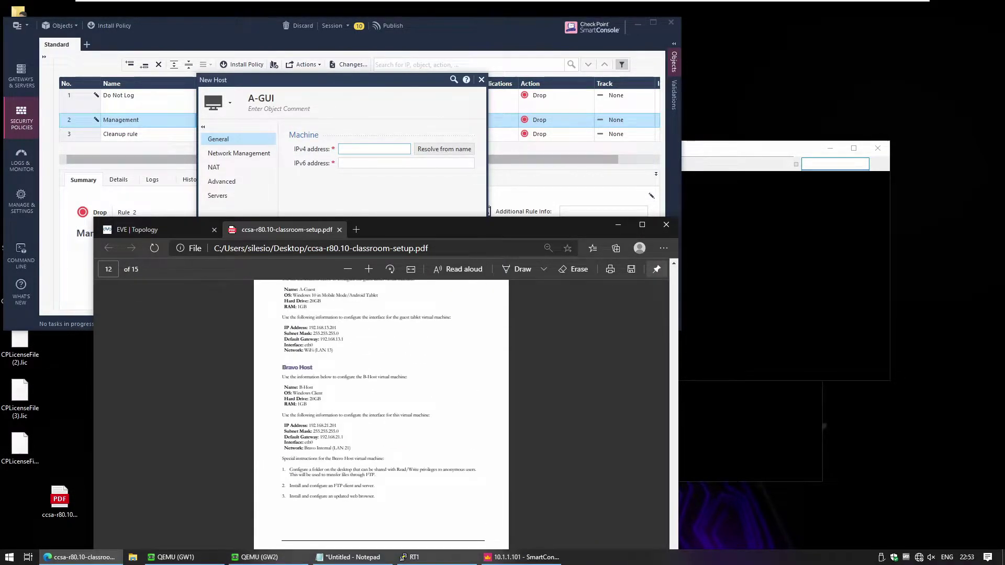
scroll(257, 451, up, 8)
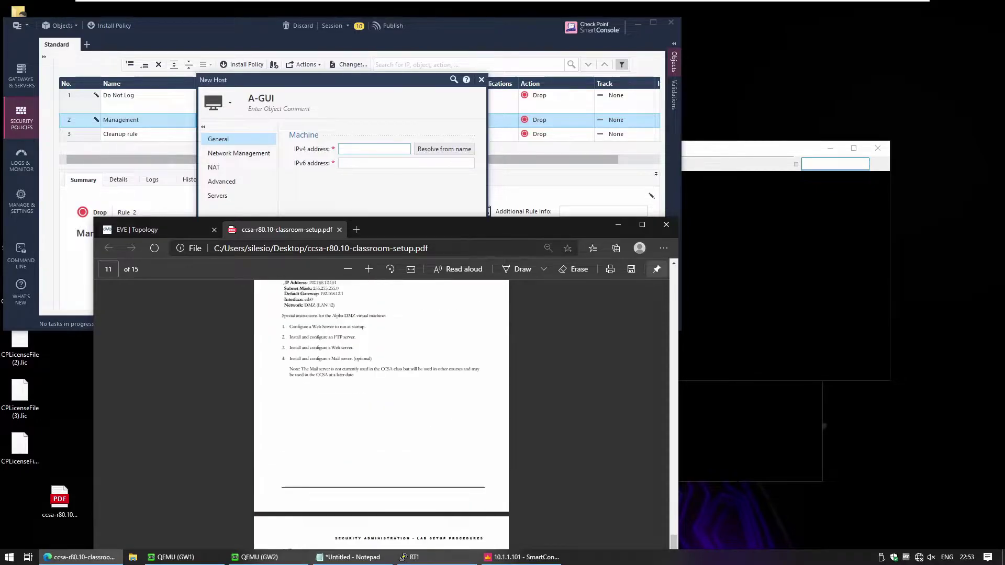
scroll(258, 451, up, 3)
scroll(314, 427, down, 10)
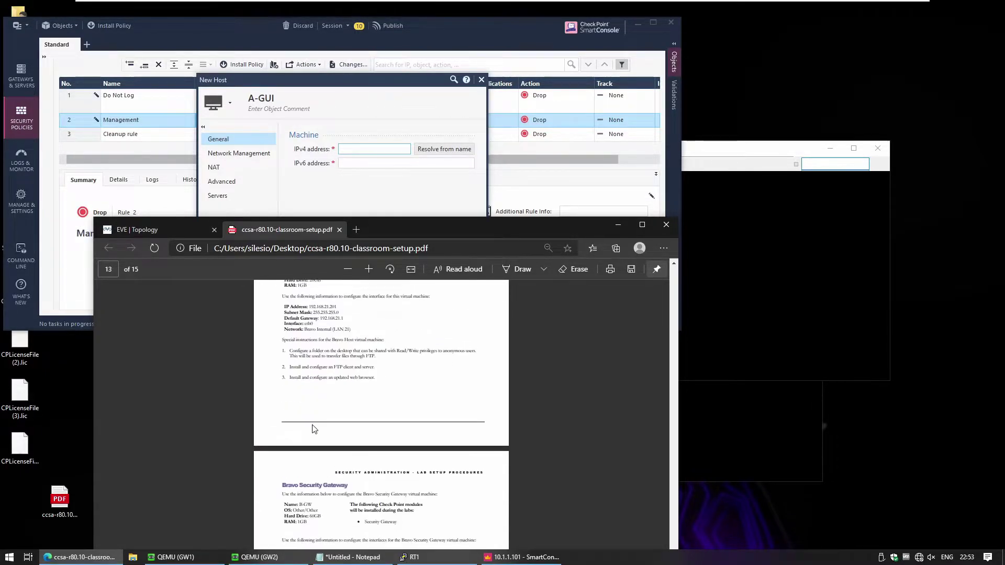
scroll(314, 427, up, 9)
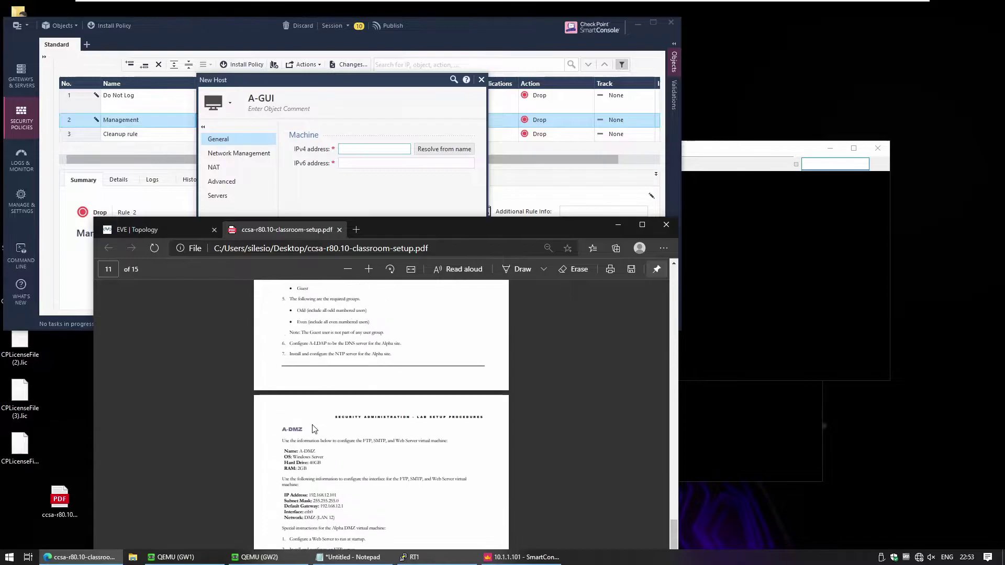
scroll(314, 429, up, 12)
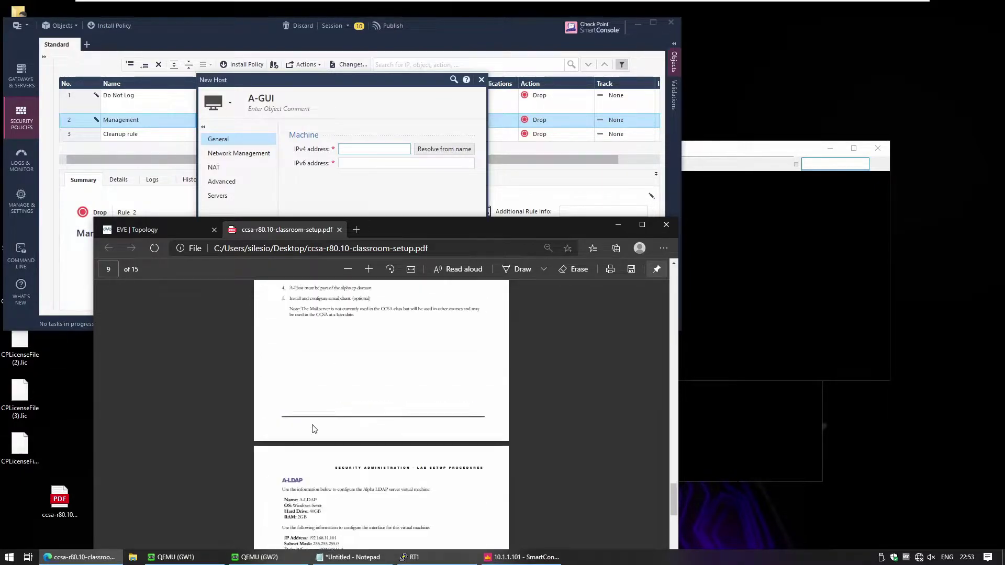
scroll(314, 428, up, 8)
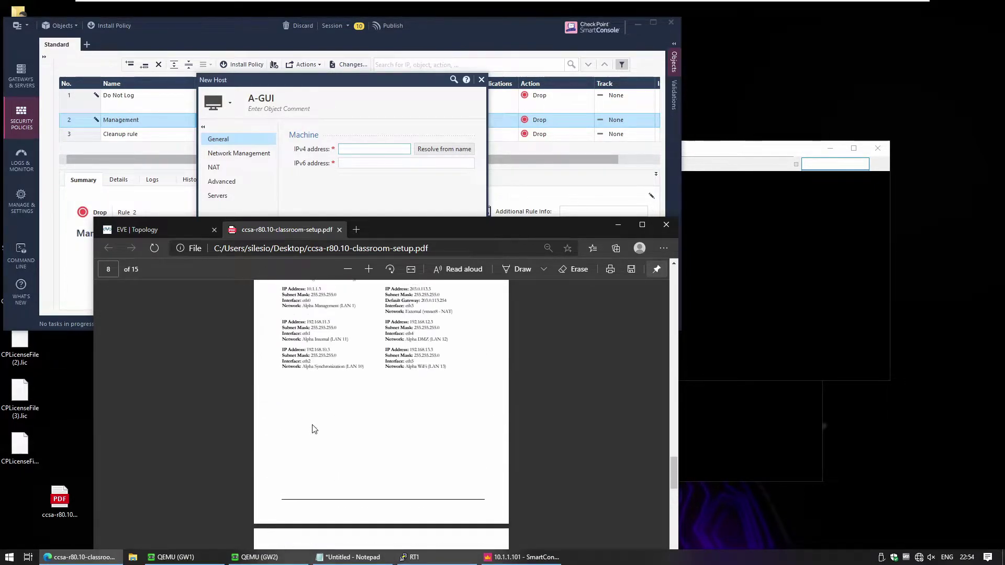
scroll(314, 429, up, 5)
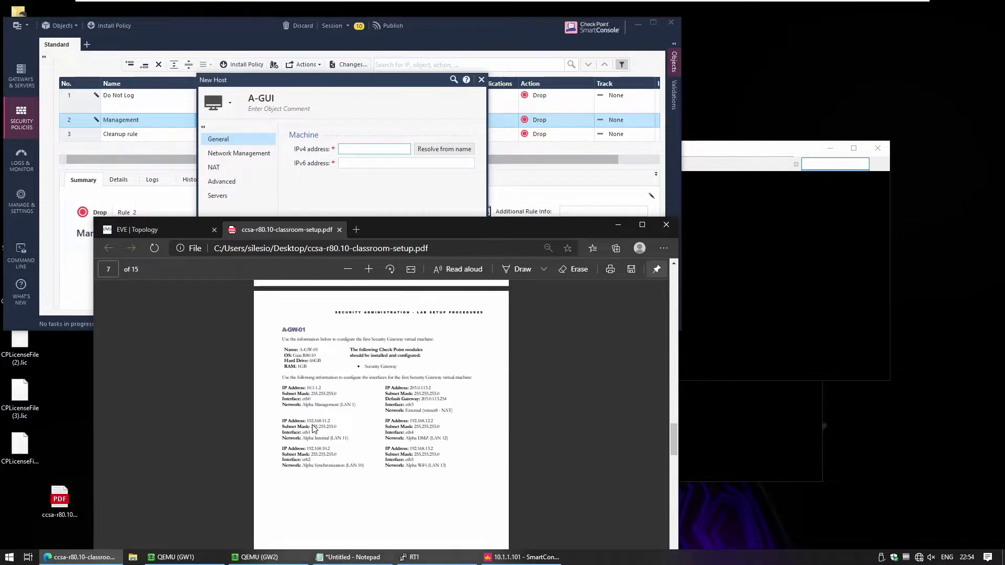
scroll(314, 428, down, 5)
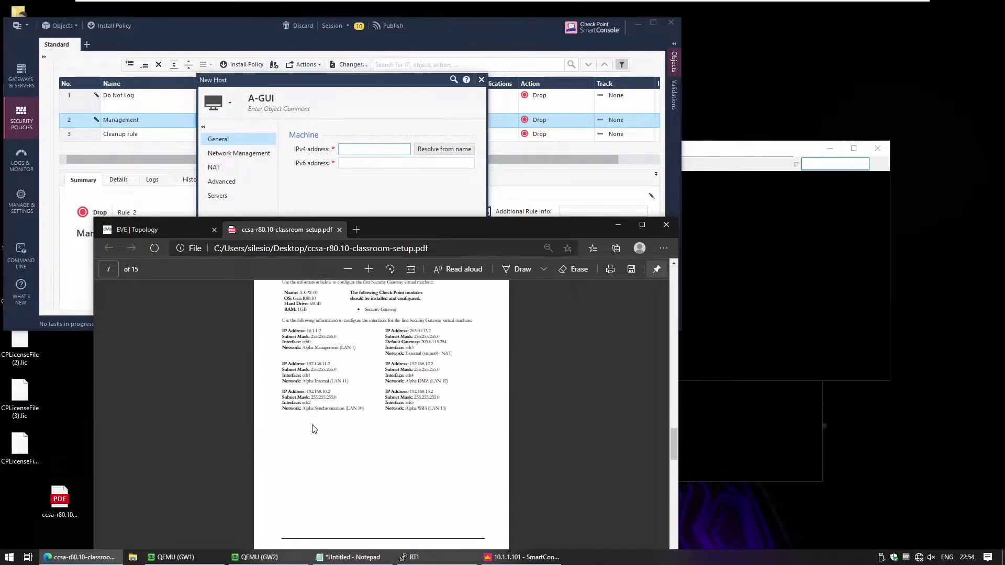
scroll(314, 429, down, 10)
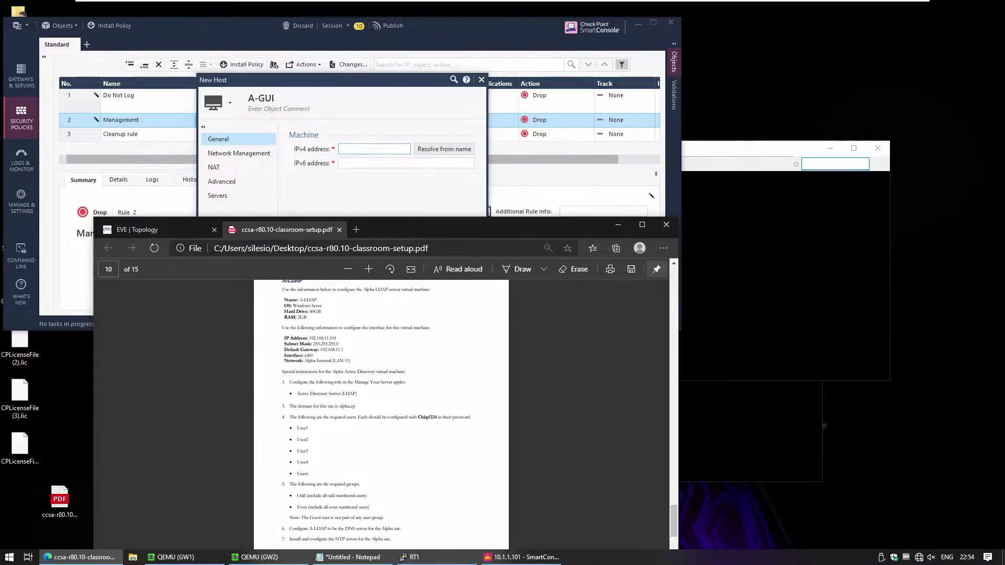
Step: Set the A-GUI host's IPv4 address to 10.1.1.10
click(382, 152)
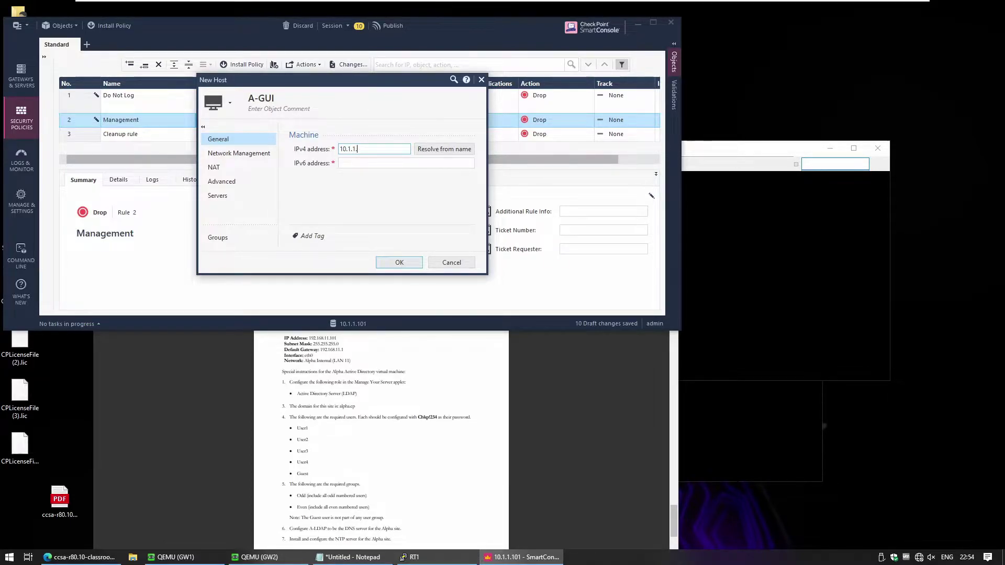
key(BackSpace)
key(Tab)
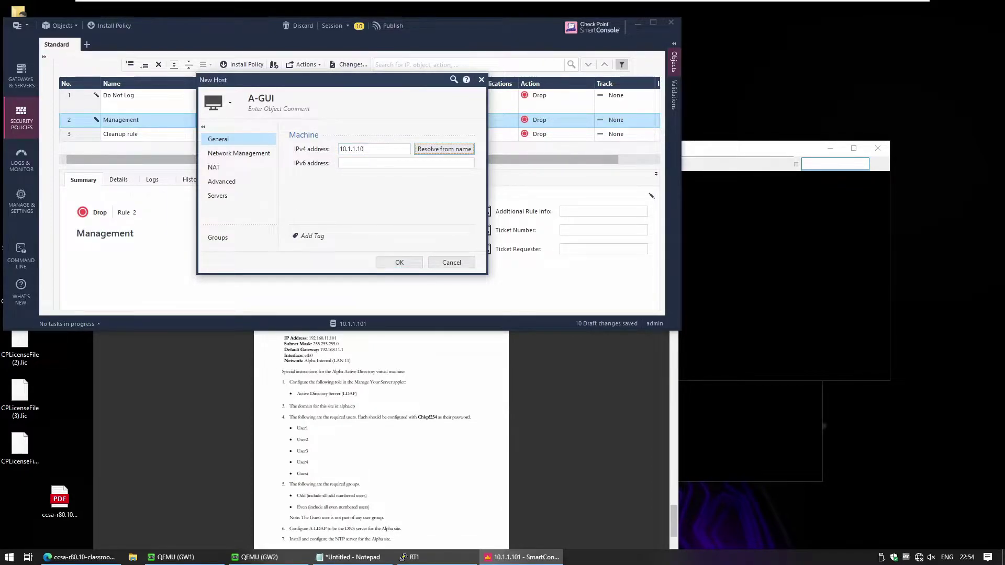
key(shift+Tab)
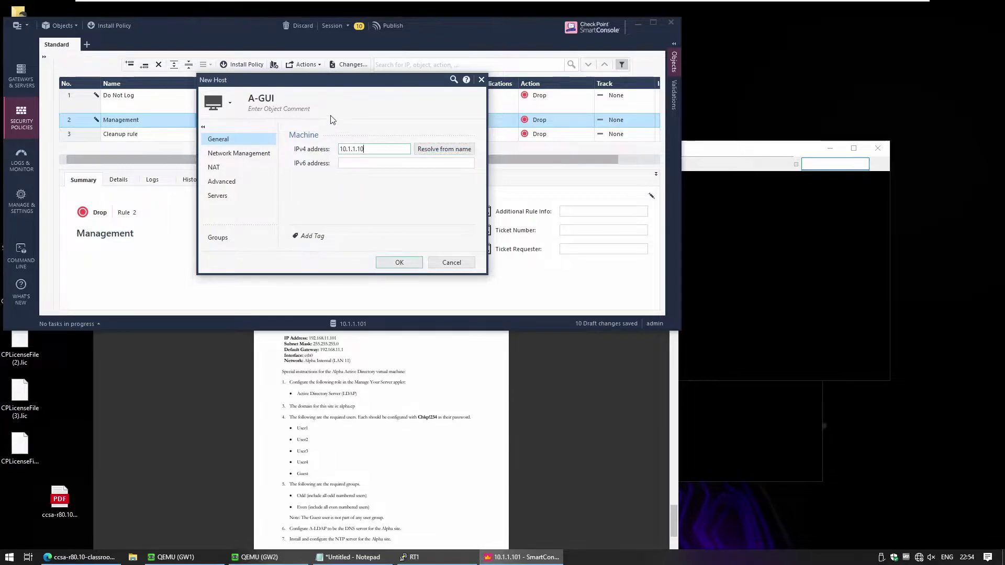
Step: Find the sample Alpha security policy in the classroom setup PDF and enlarge its rule table to read it
click(351, 444)
scroll(348, 445, down, 10)
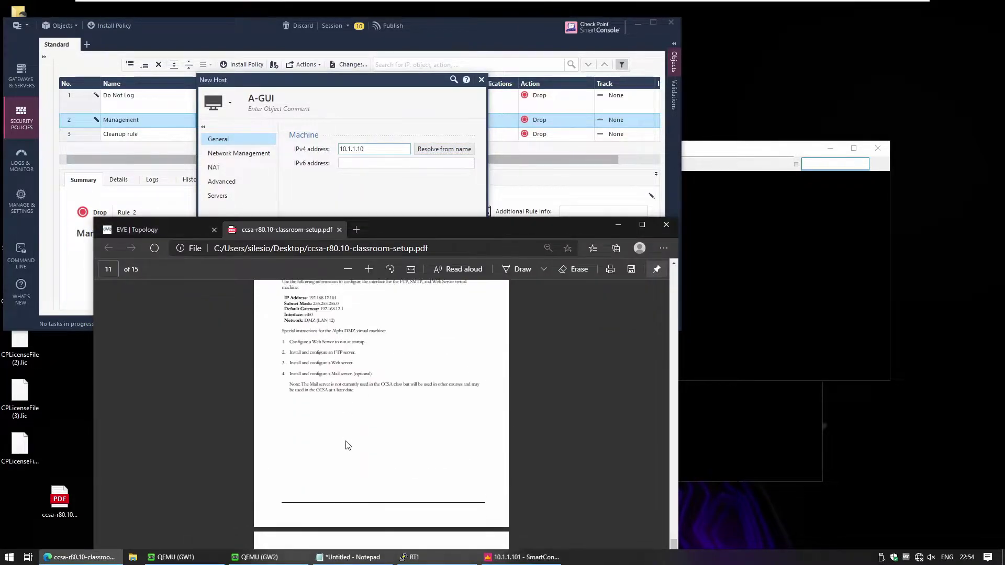
scroll(349, 445, down, 3)
scroll(348, 446, up, 5)
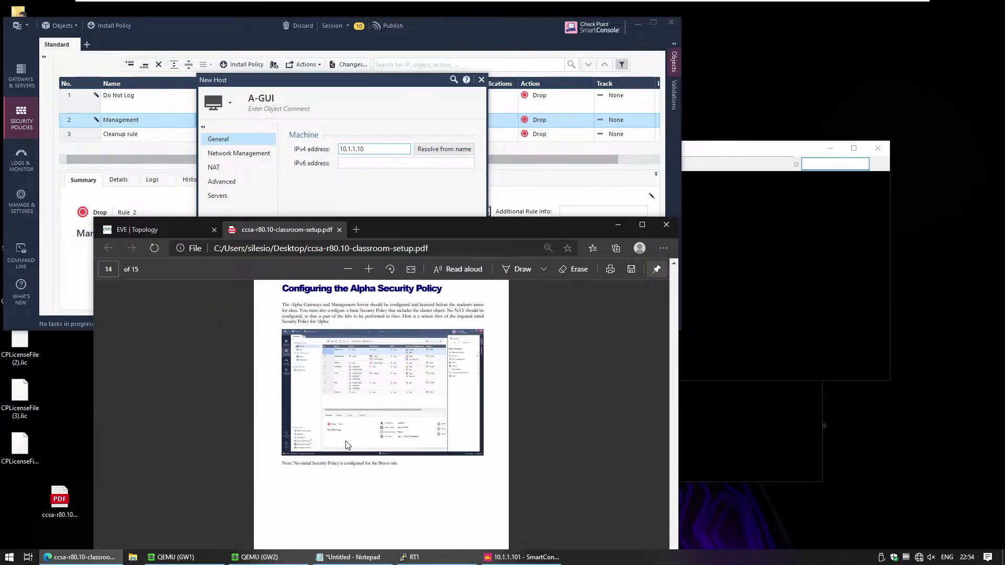
ctrl+scroll(365, 386, up, 1)
ctrl+scroll(365, 387, up, 5)
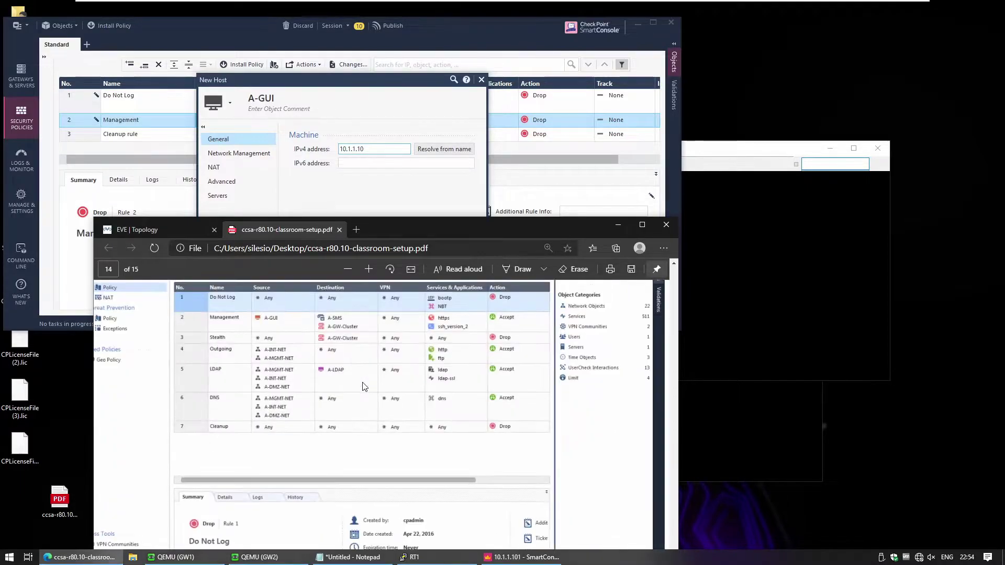
scroll(365, 386, up, 2)
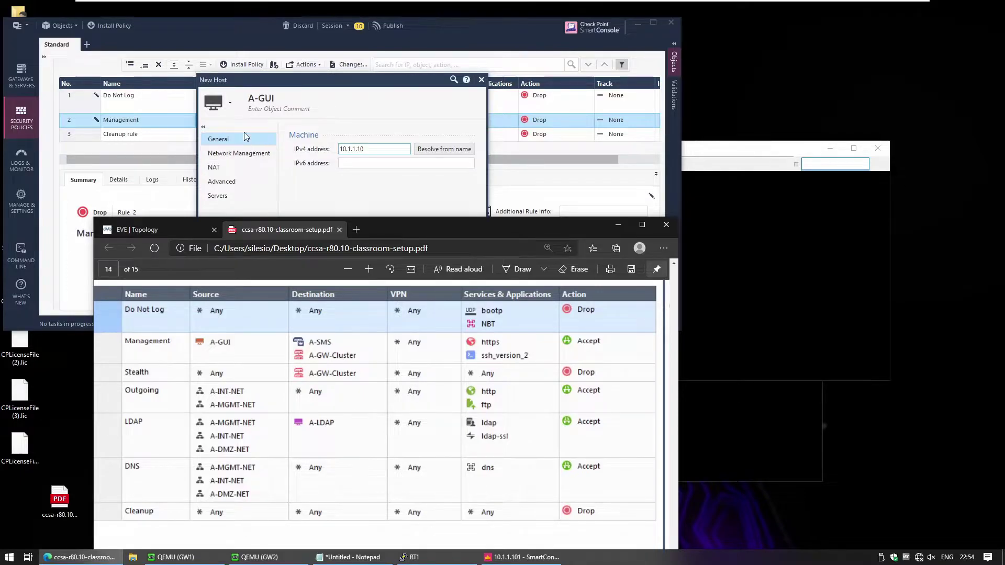
Step: Give the A-GUI host the color Brown and save it as the Management rule's source
click(228, 110)
click(228, 104)
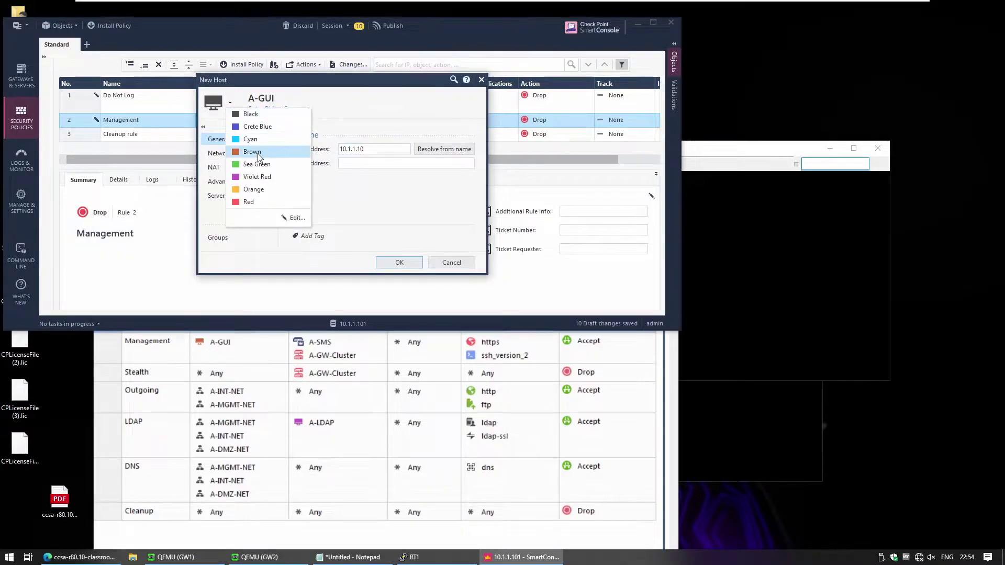
click(259, 156)
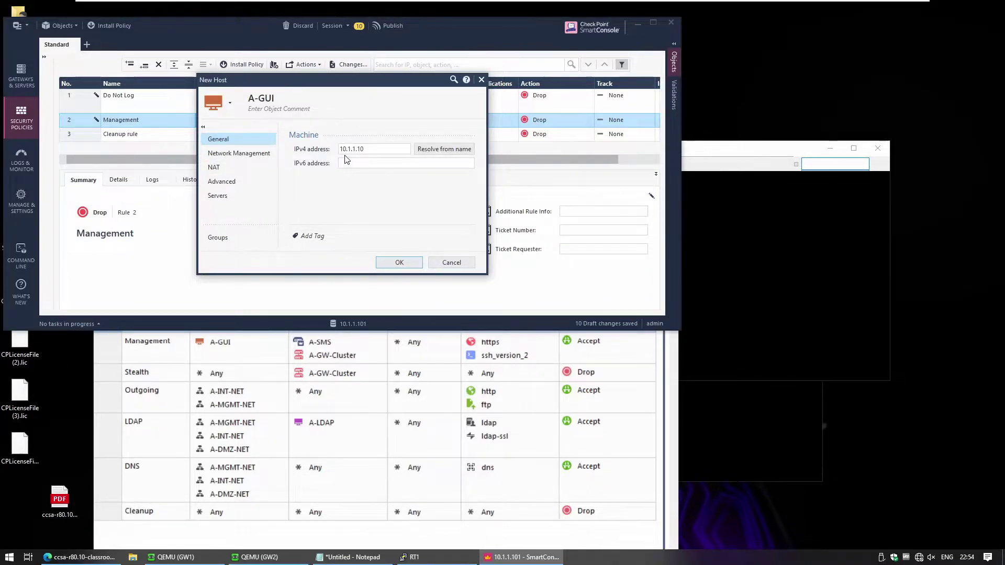
click(415, 260)
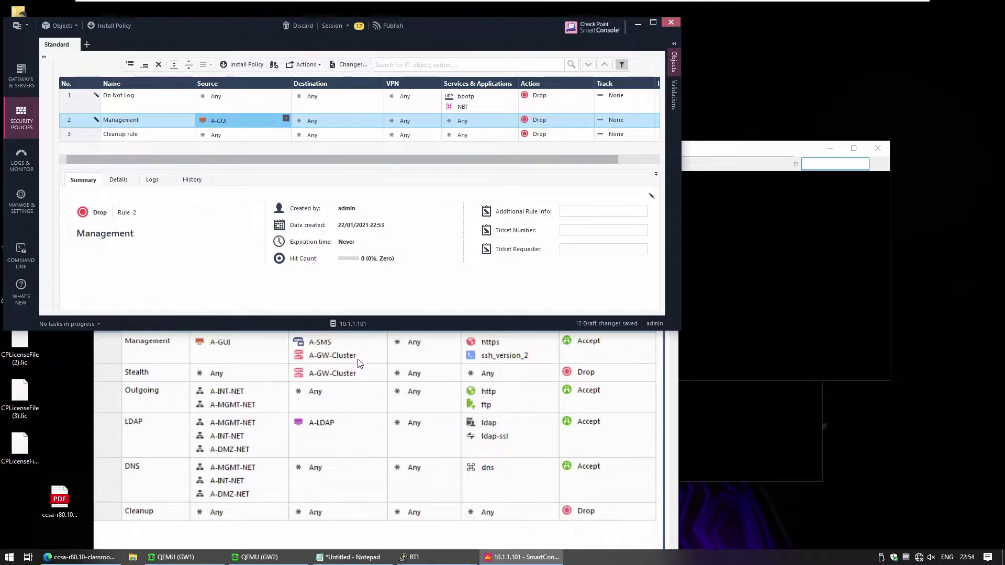
Step: Search the available destination objects for "mana" for the Management rule
click(379, 122)
click(379, 119)
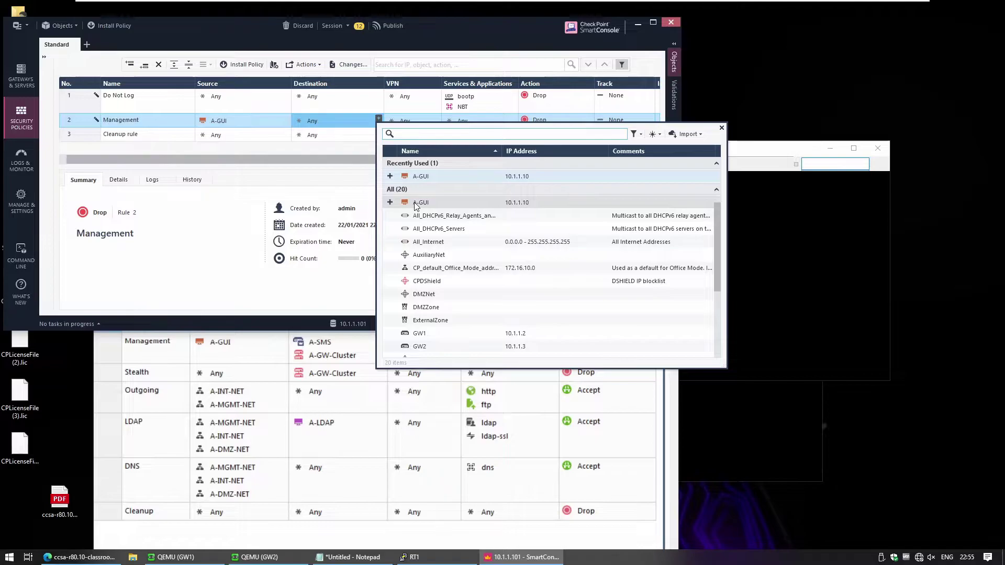
text(mana)
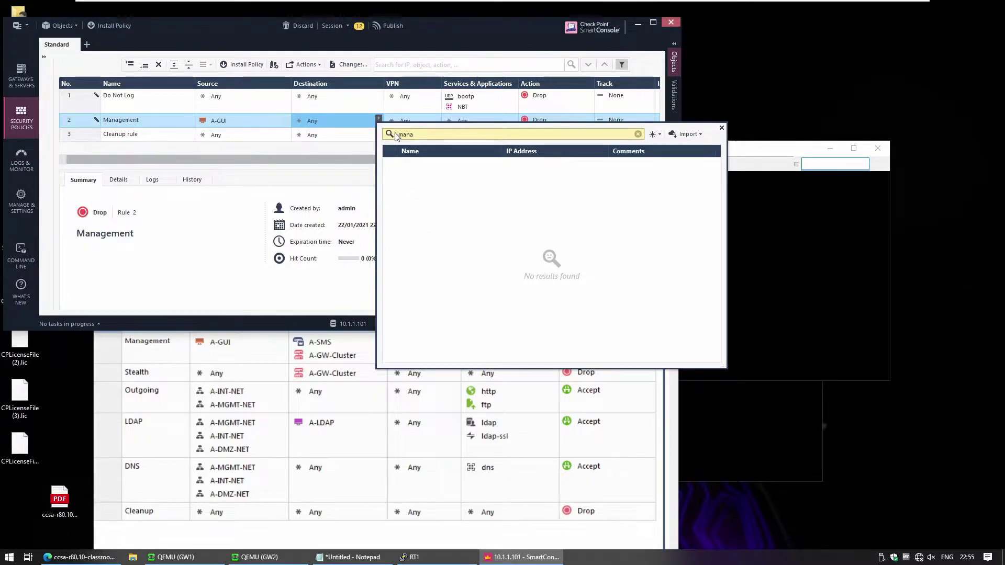
click(343, 121)
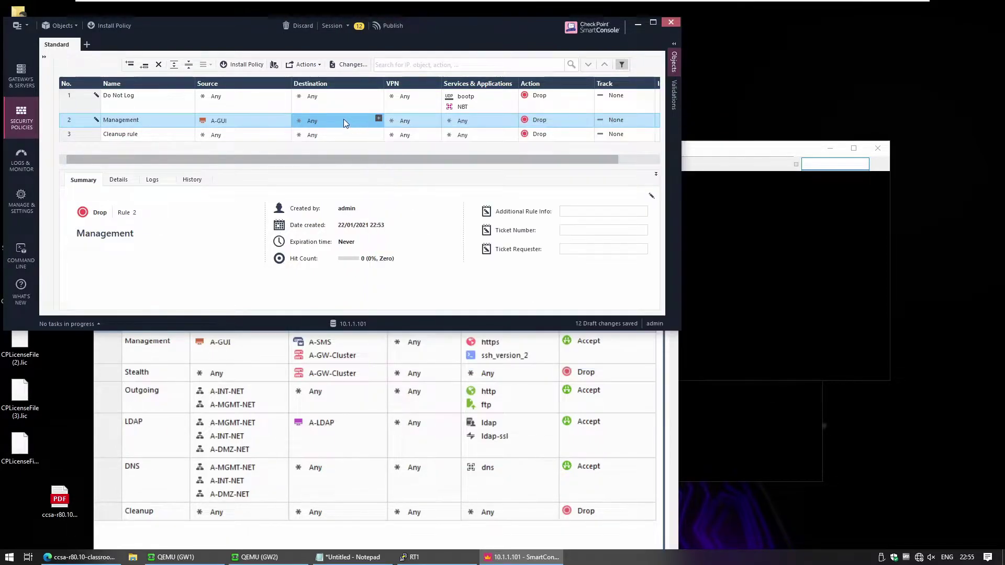
Step: Add the SMS, GW1 and GW2 objects from Gateways and Servers to the Management rule's destination
click(675, 45)
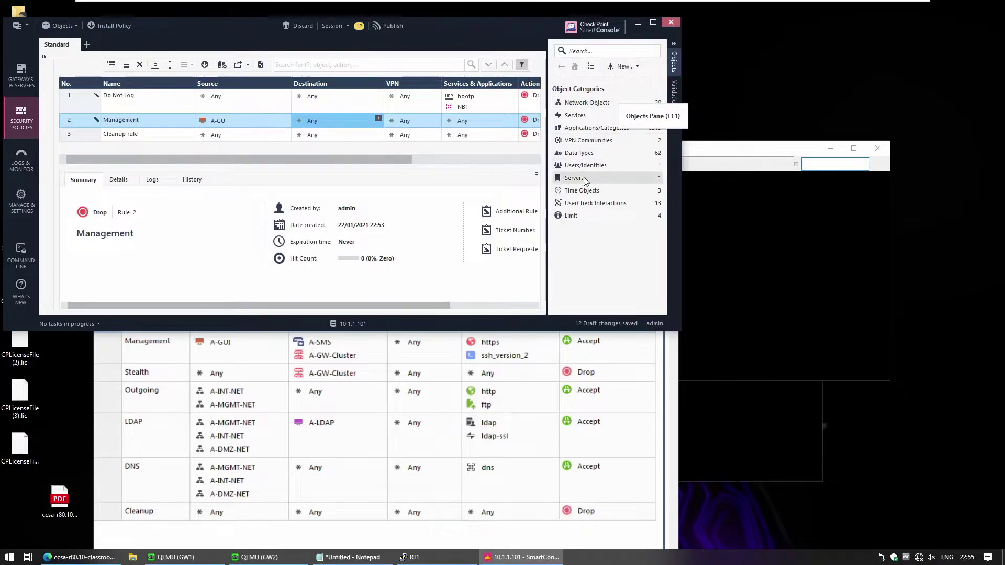
click(587, 103)
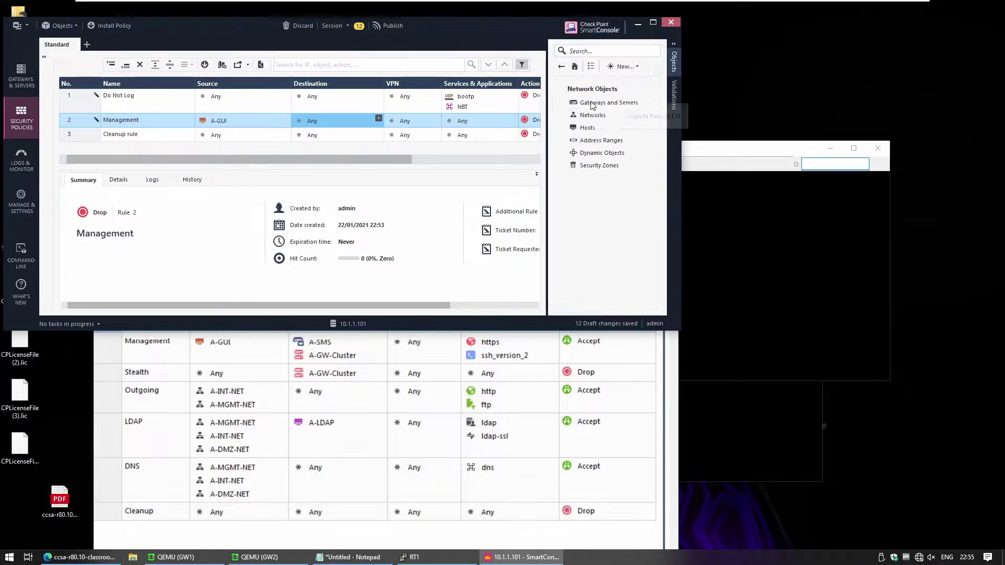
click(590, 102)
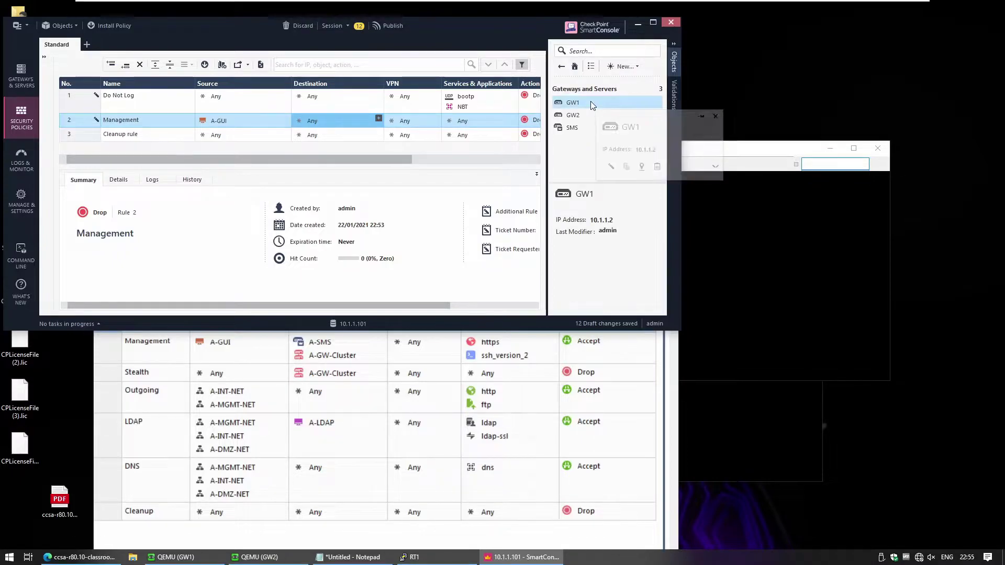
click(576, 128)
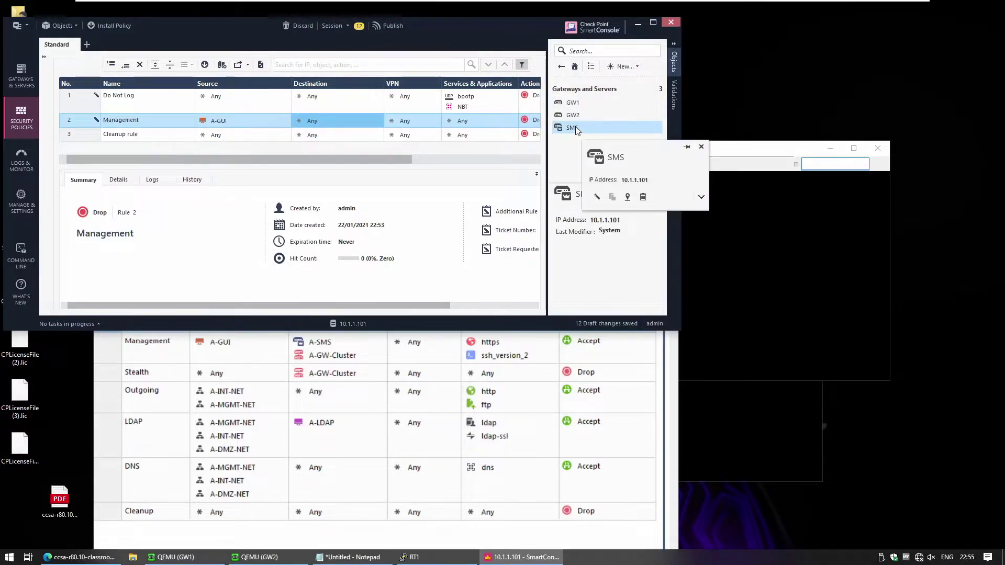
drag(546, 133, 358, 124)
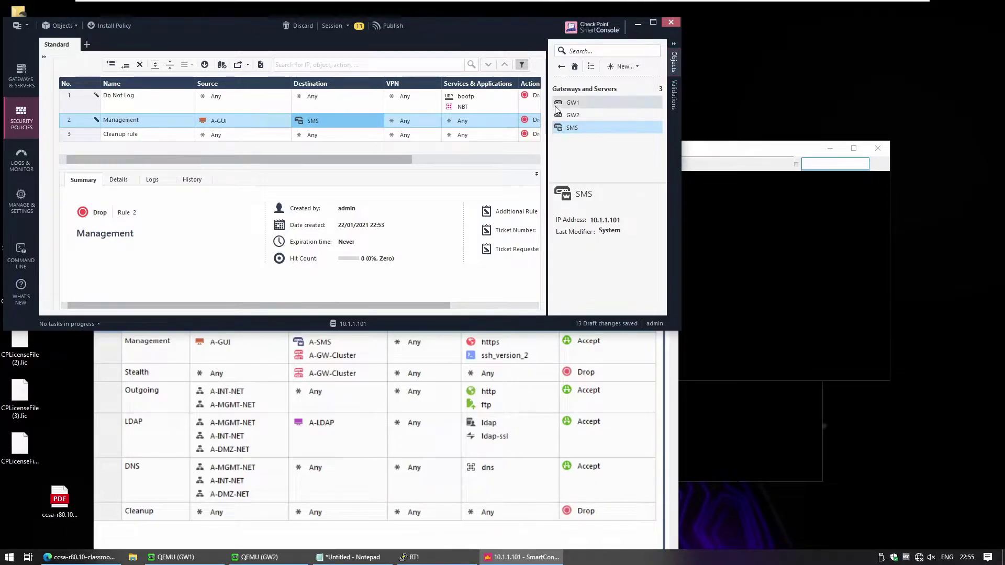
drag(573, 103, 369, 124)
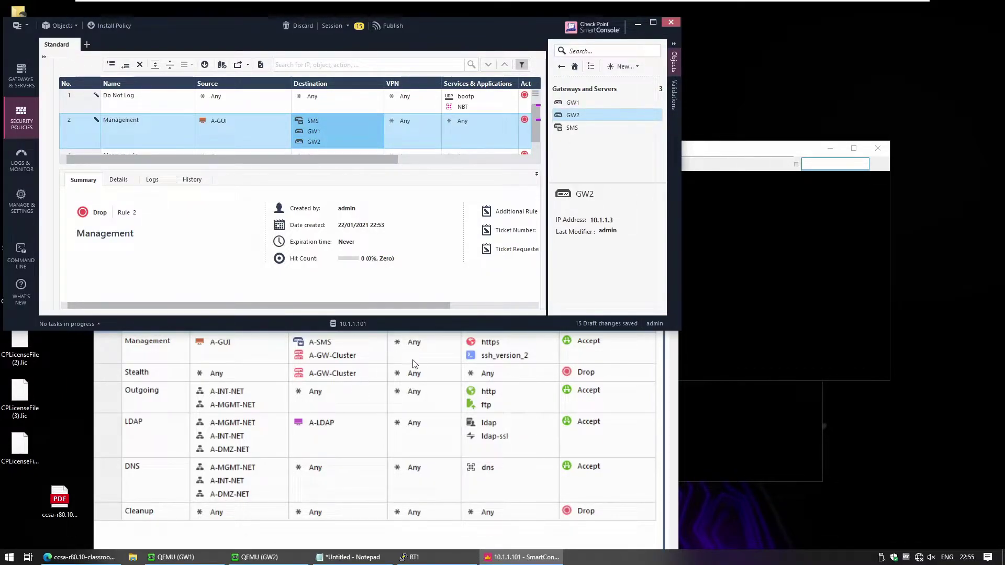
Step: Add the https and ssh_version_2 services to the Management rule, as in the PDF's rule table
click(448, 365)
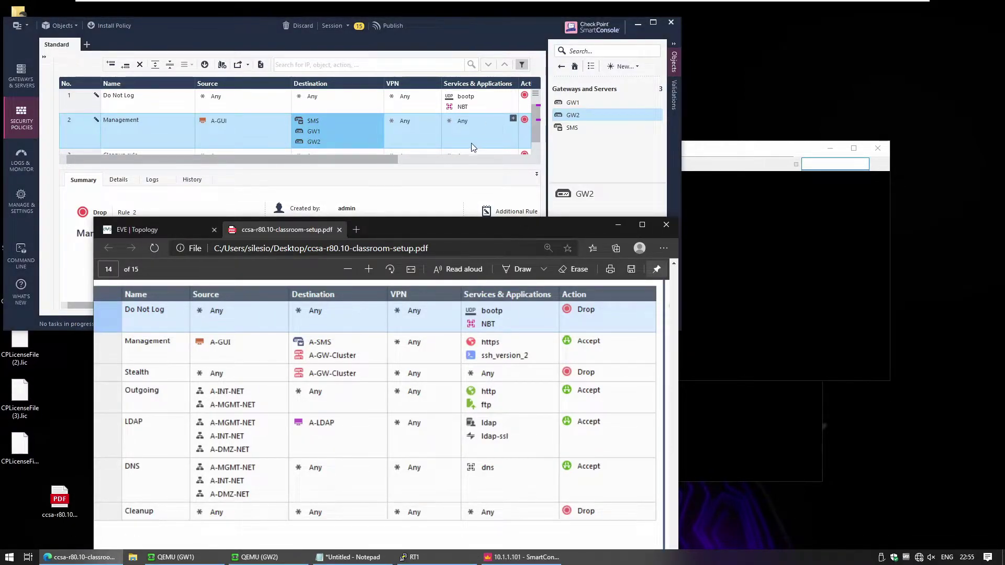
click(513, 118)
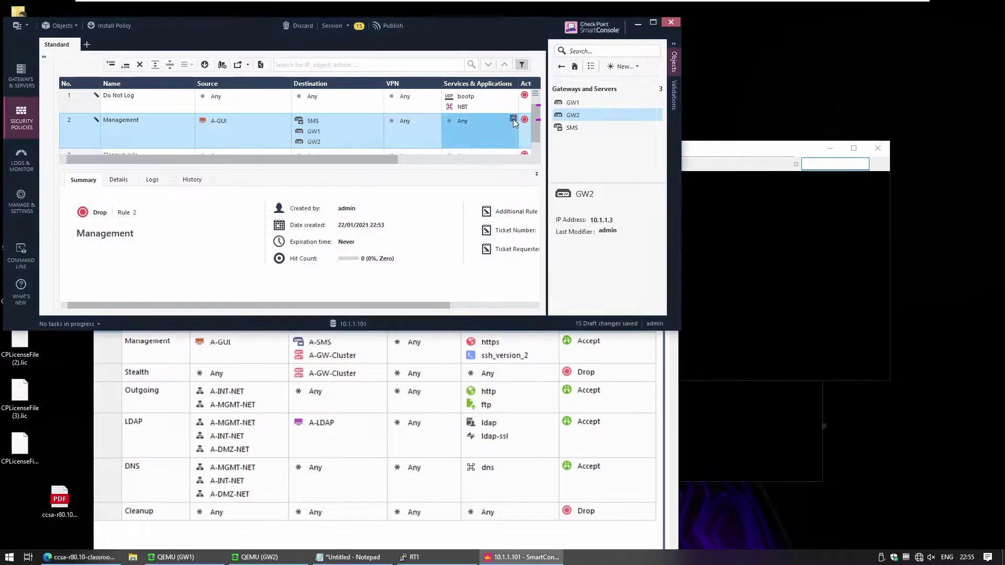
text(https)
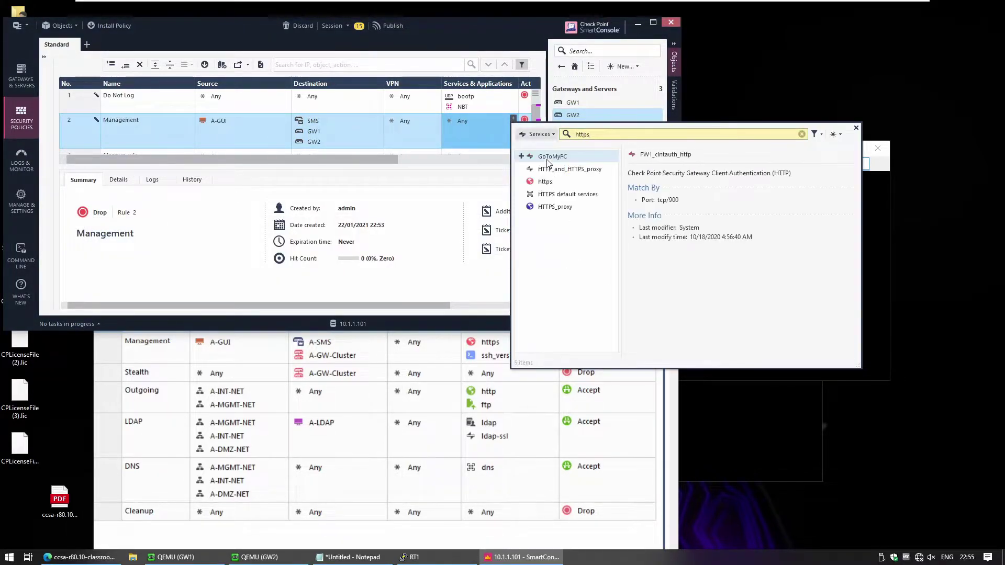
click(521, 181)
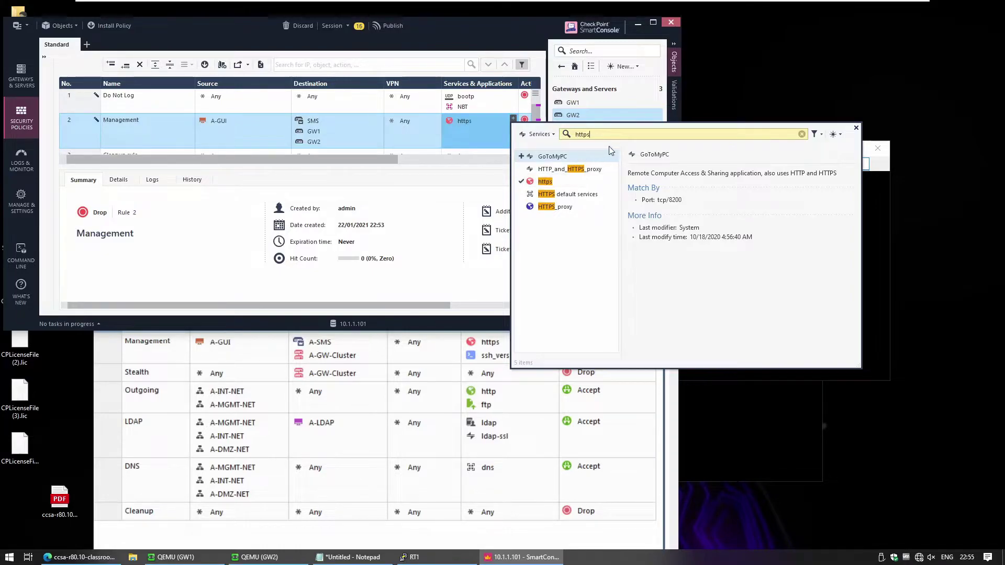
key(ctrl+a)
text(ssh)
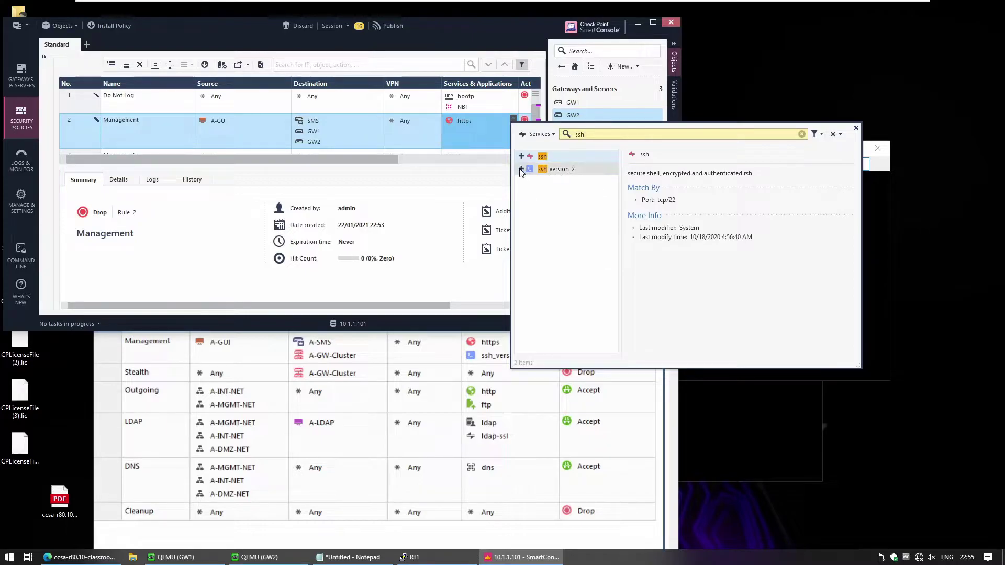
double_click(539, 165)
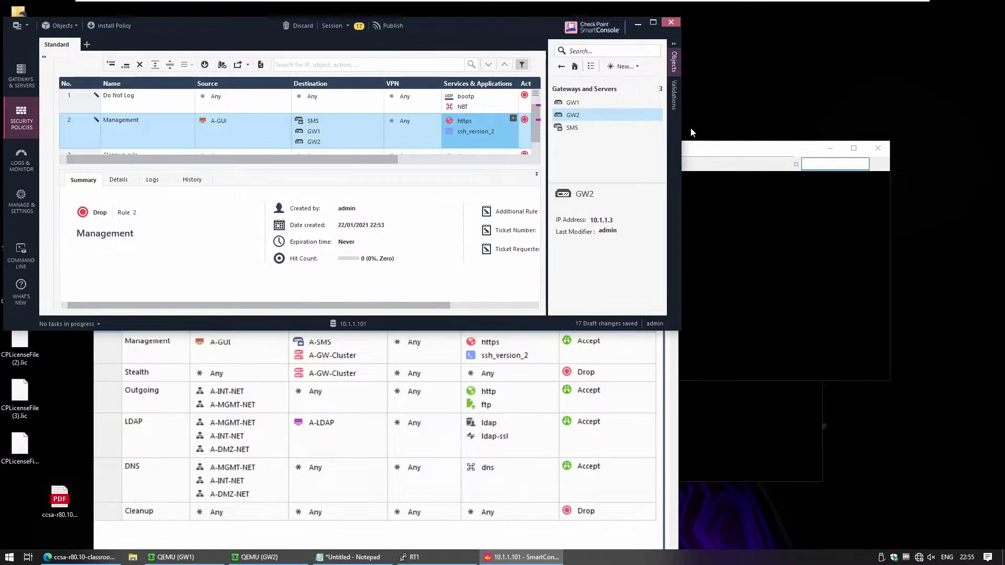
Step: Widen the SmartConsole window and set the Management rule's action to Accept
drag(683, 134, 898, 151)
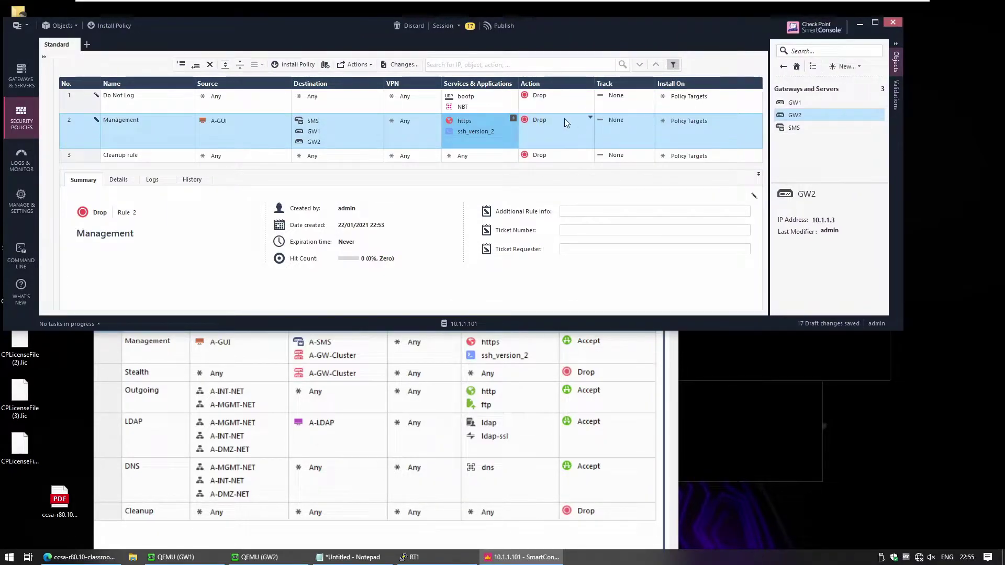
click(582, 343)
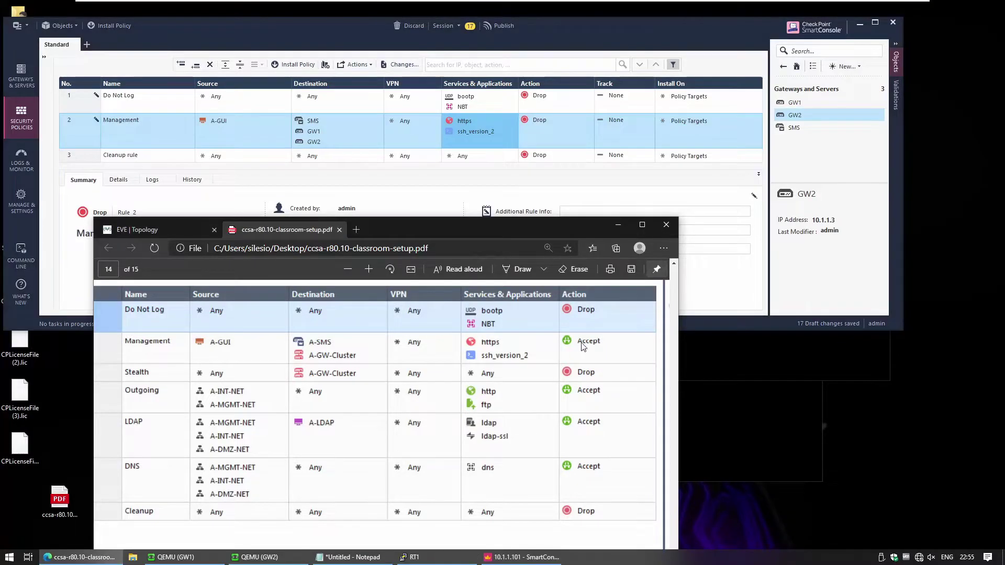
click(539, 119)
click(520, 128)
click(520, 129)
click(573, 120)
click(573, 119)
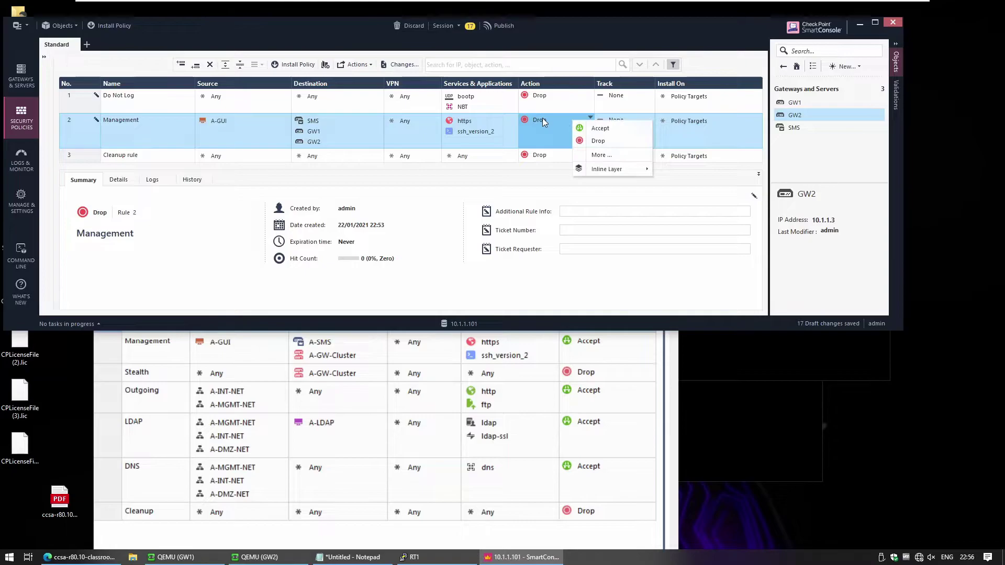
click(602, 130)
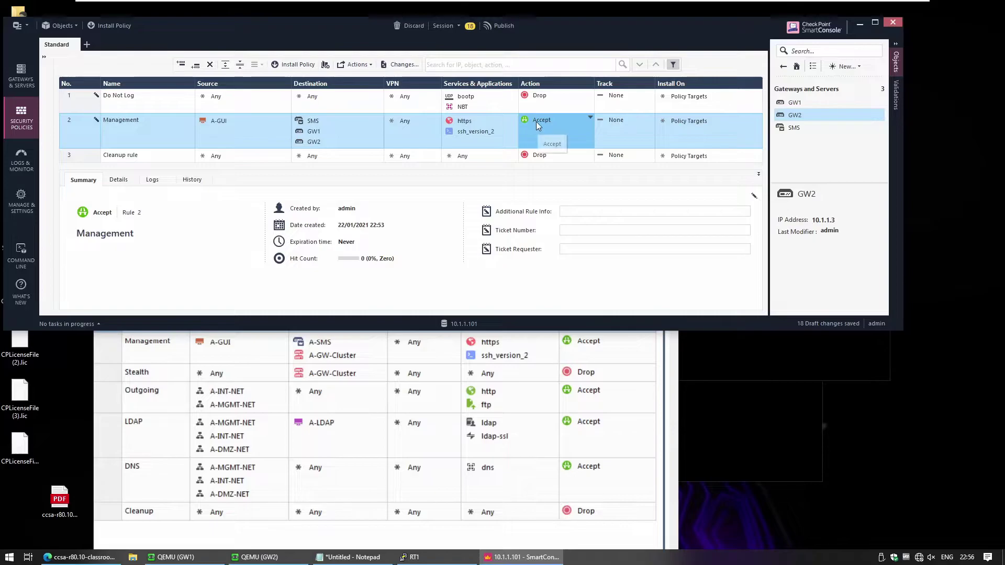
Step: Set the Management rule's tracking to Log
click(623, 122)
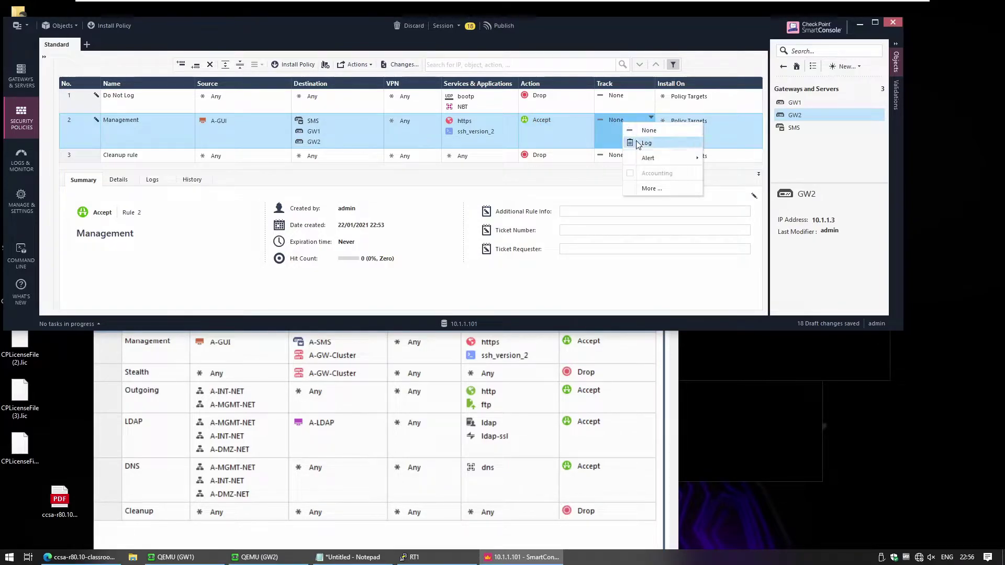
click(599, 128)
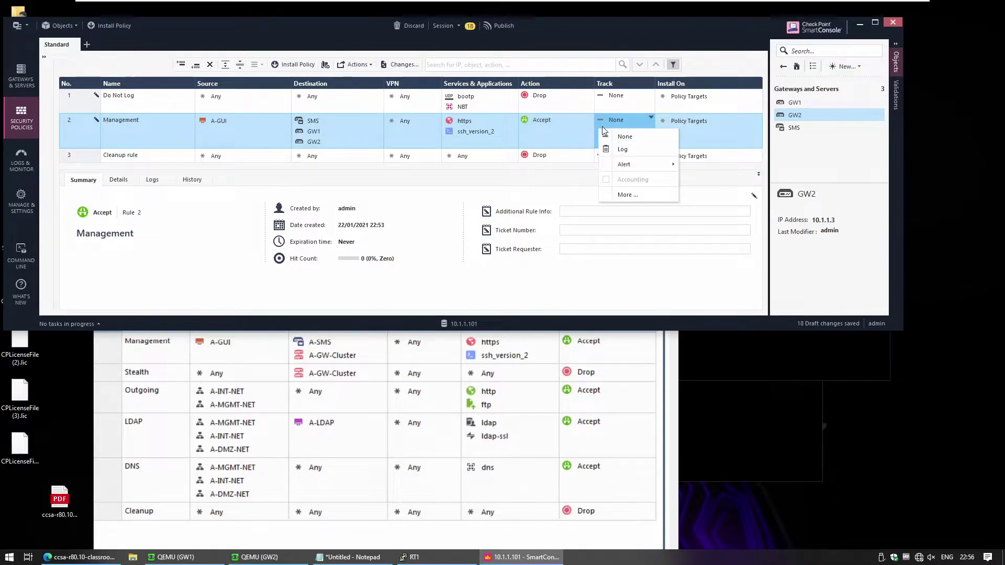
click(630, 150)
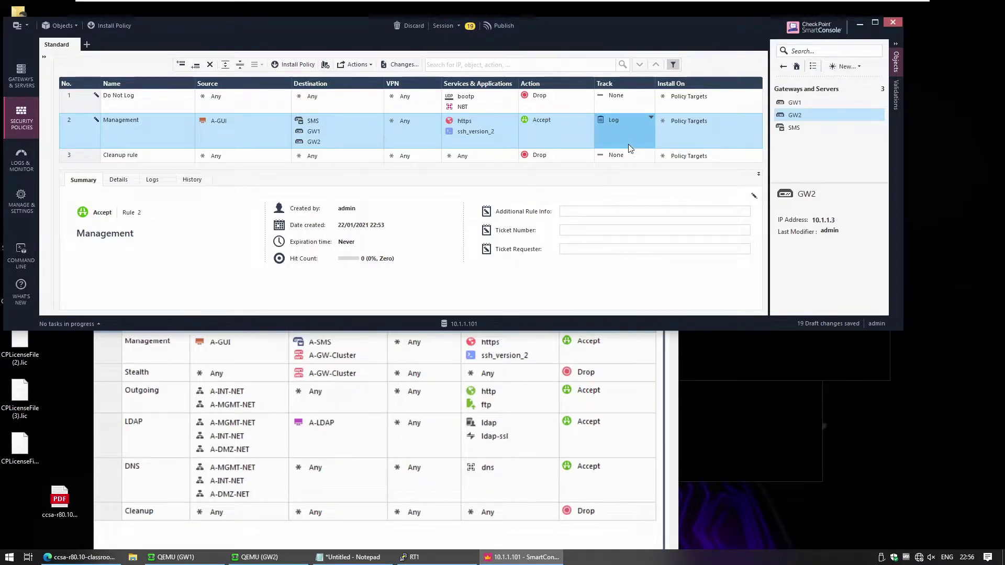
Step: Add a new rule below Management, following the PDF's rule table, and collapse the rule details to enlarge the rule list
click(199, 386)
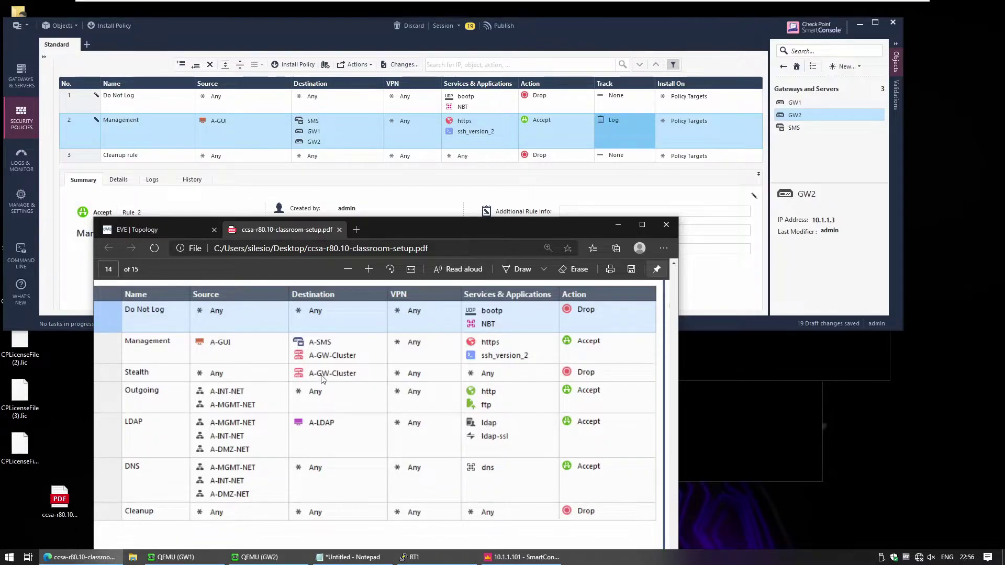
click(73, 136)
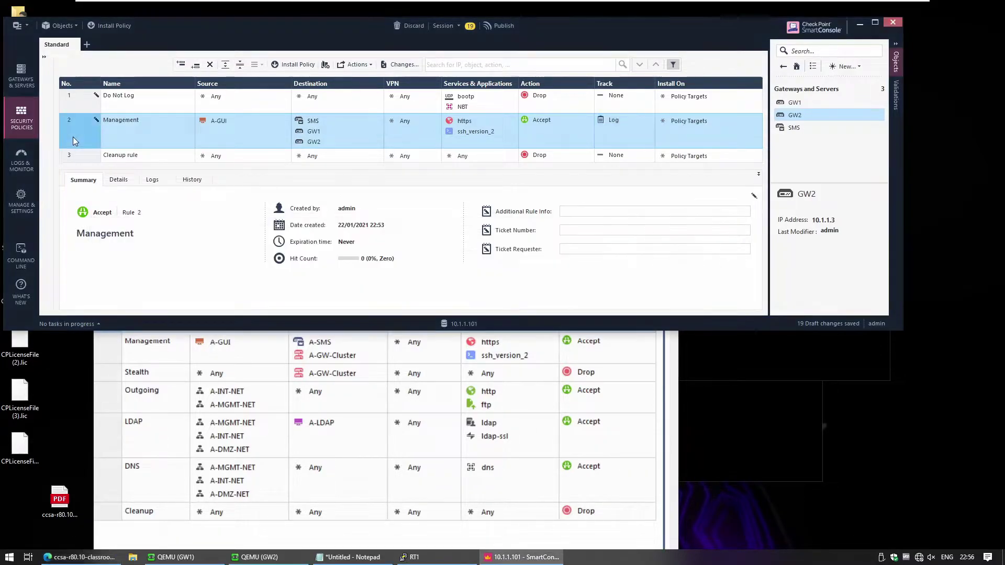
right_click(73, 137)
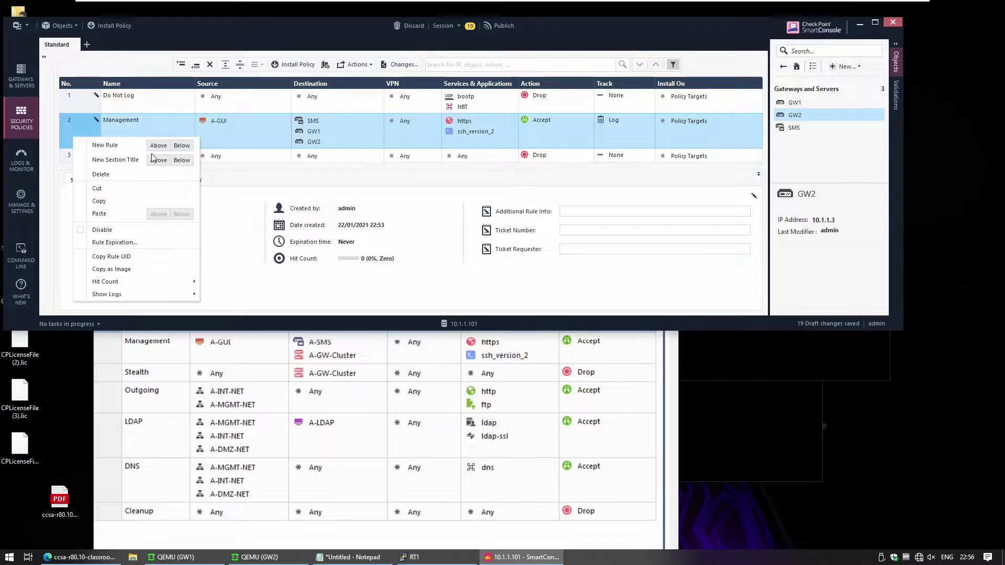
click(182, 146)
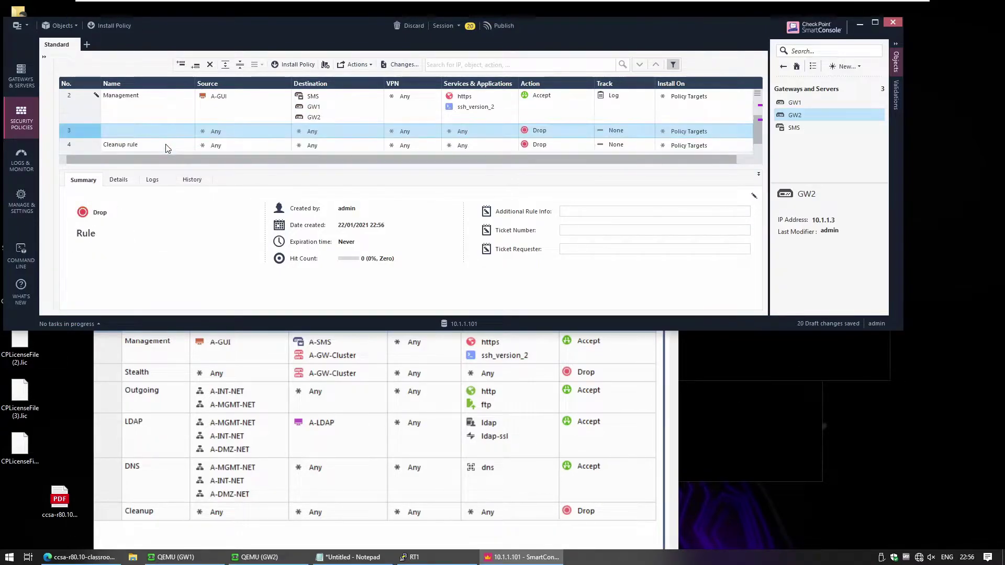
click(759, 174)
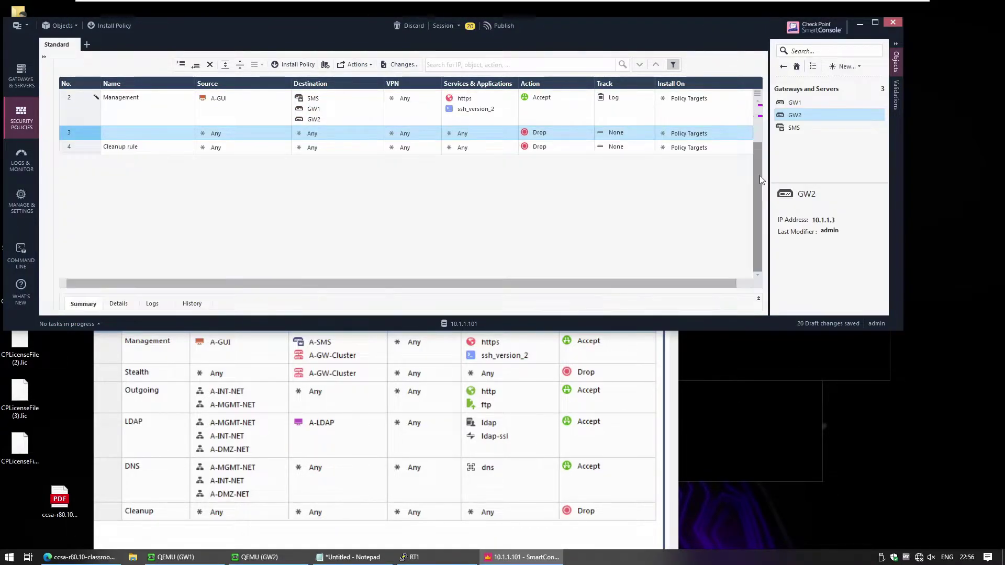
Step: Name the new rule Stealth and copy GW1 and GW2 from the Management rule into its destination
double_click(125, 132)
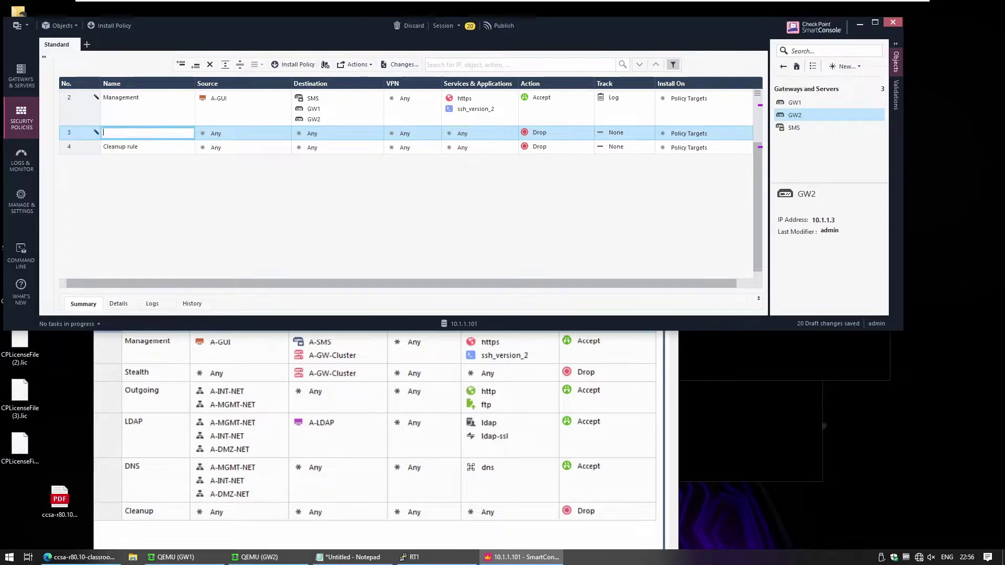
text(Stealh)
click(118, 132)
text(th)
click(241, 136)
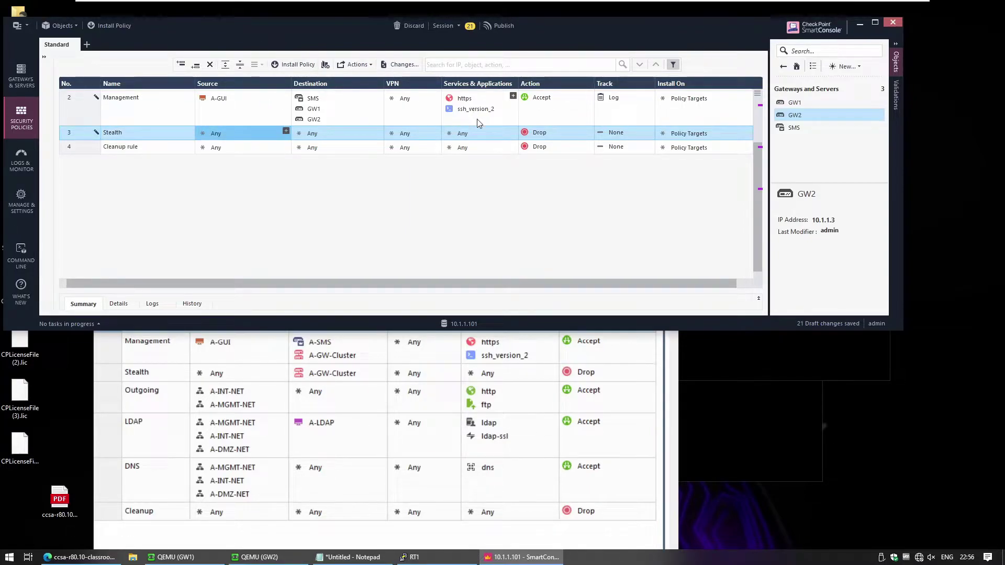
drag(317, 120, 330, 136)
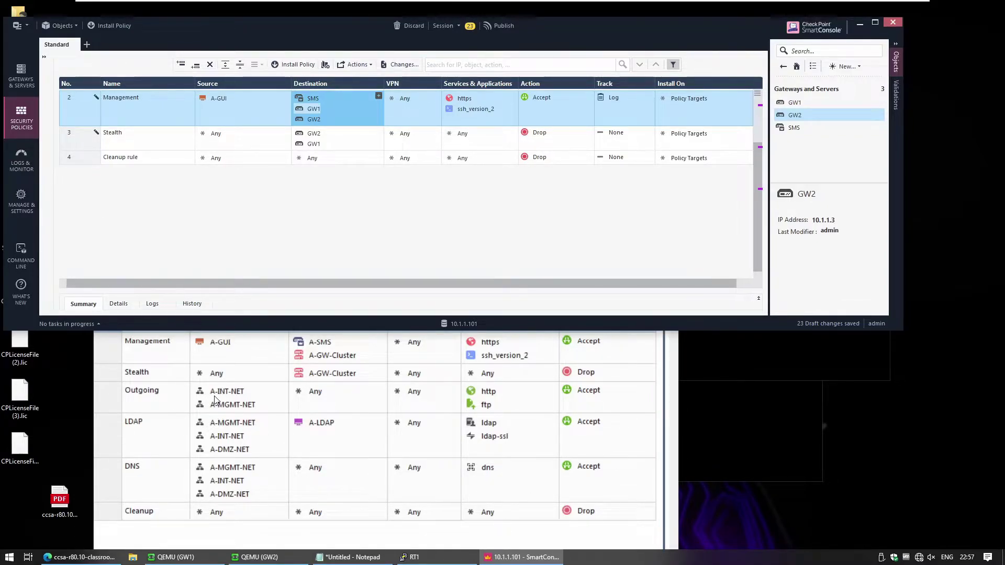
Step: Create a network object named A-INT-NET with IPv4 address 10.1.1.0 and net mask 255.255.255.0
click(784, 69)
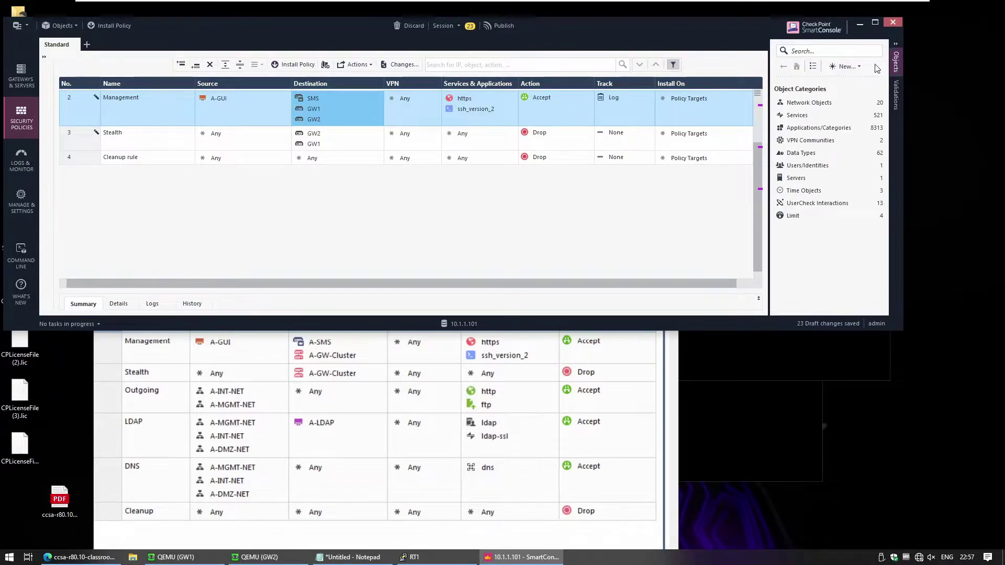
click(852, 65)
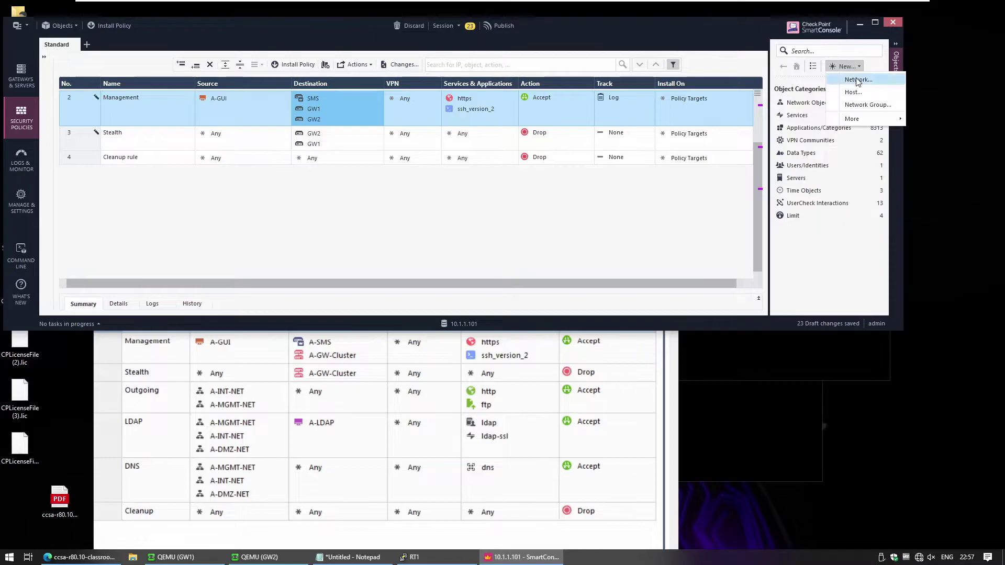
click(856, 80)
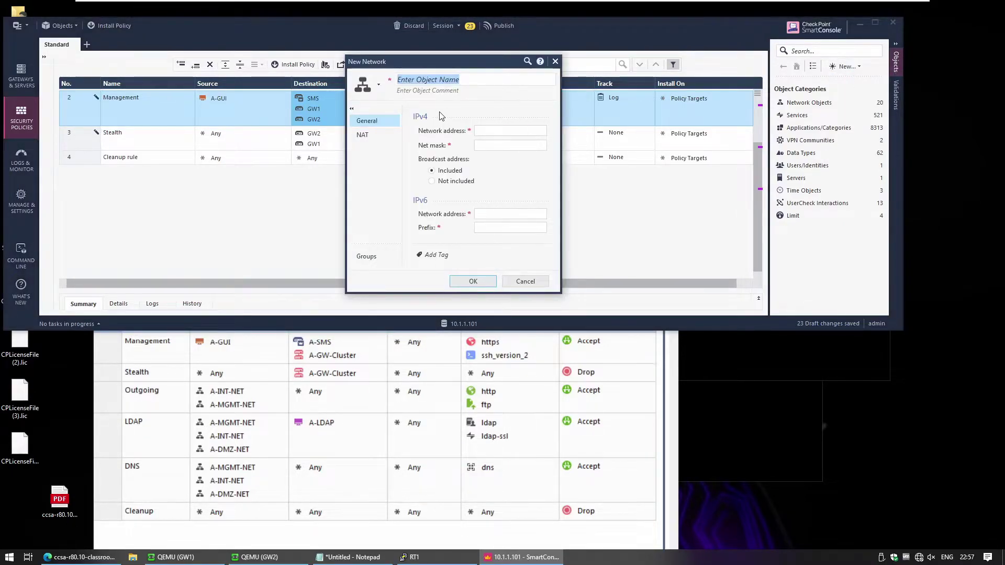
text(A-INT-NET)
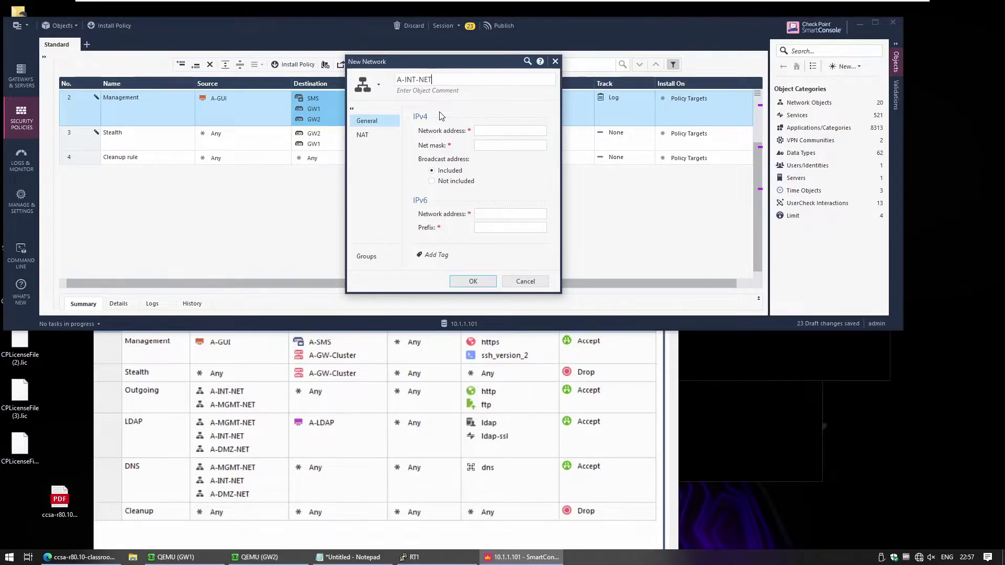
key(Tab)
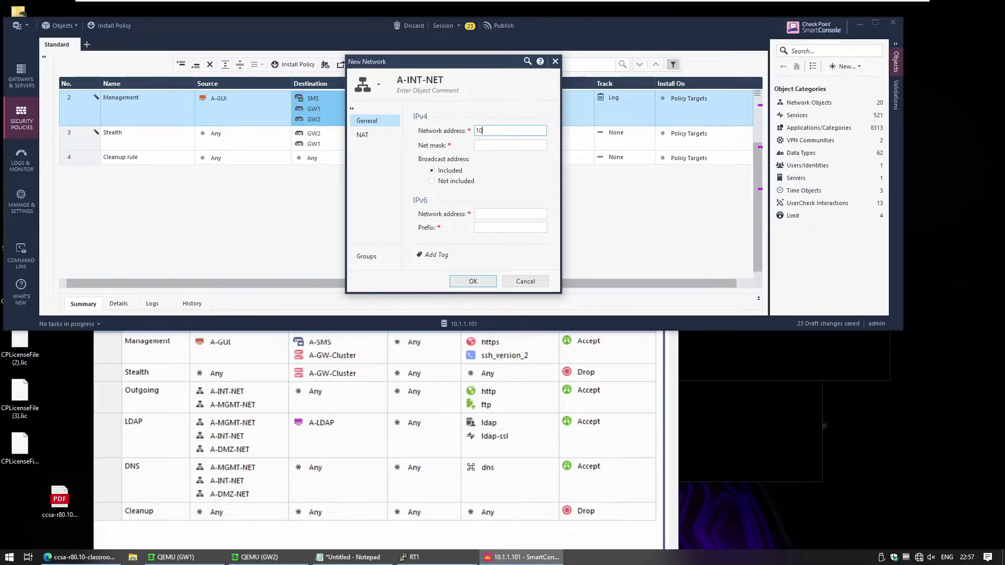
text(10.1.1.0)
key(Tab)
text(255.255.255.0)
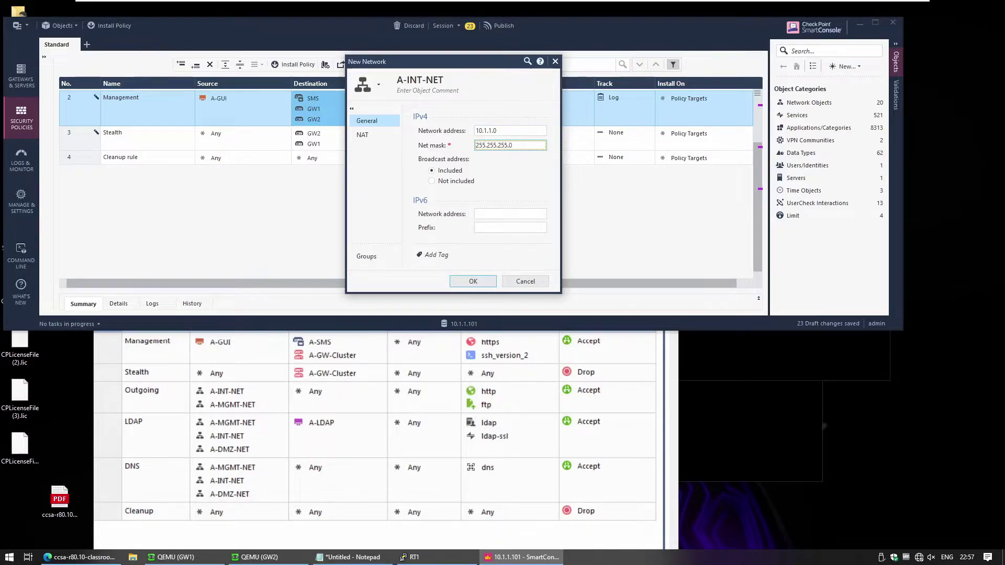
click(473, 282)
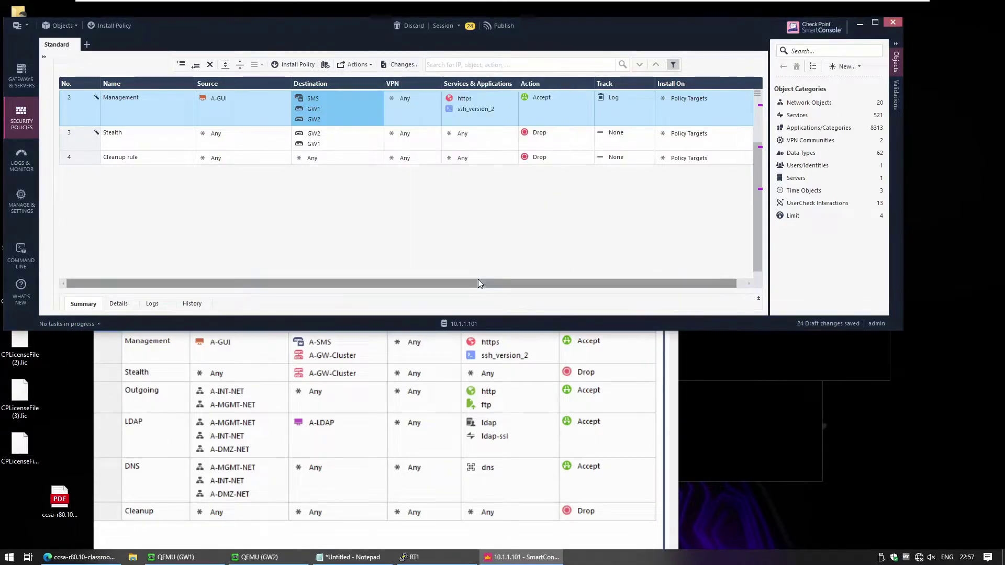
Step: Browse the network objects down to Networks and inspect A-INT-NET
click(809, 104)
click(808, 112)
click(809, 107)
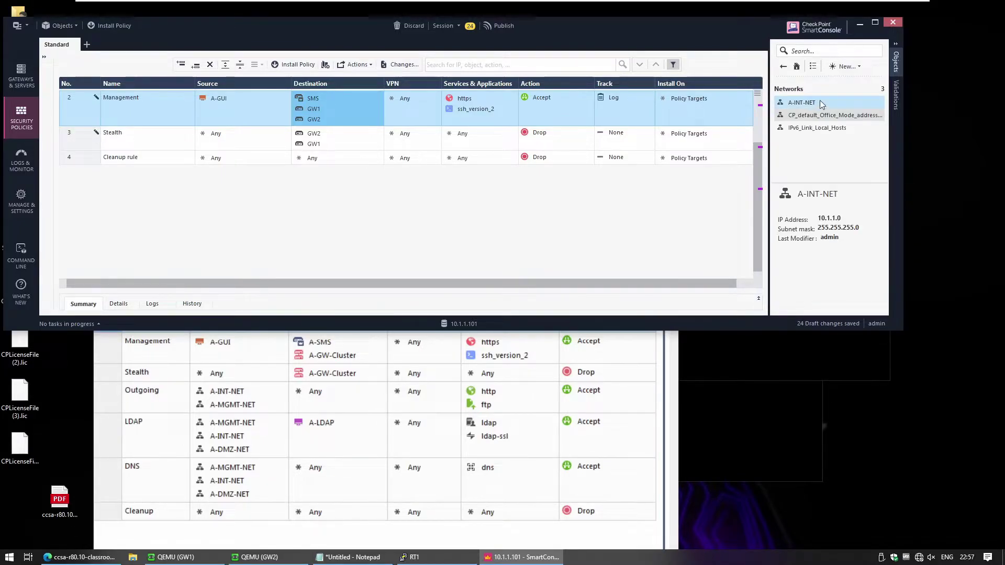
mouse_move(809, 107)
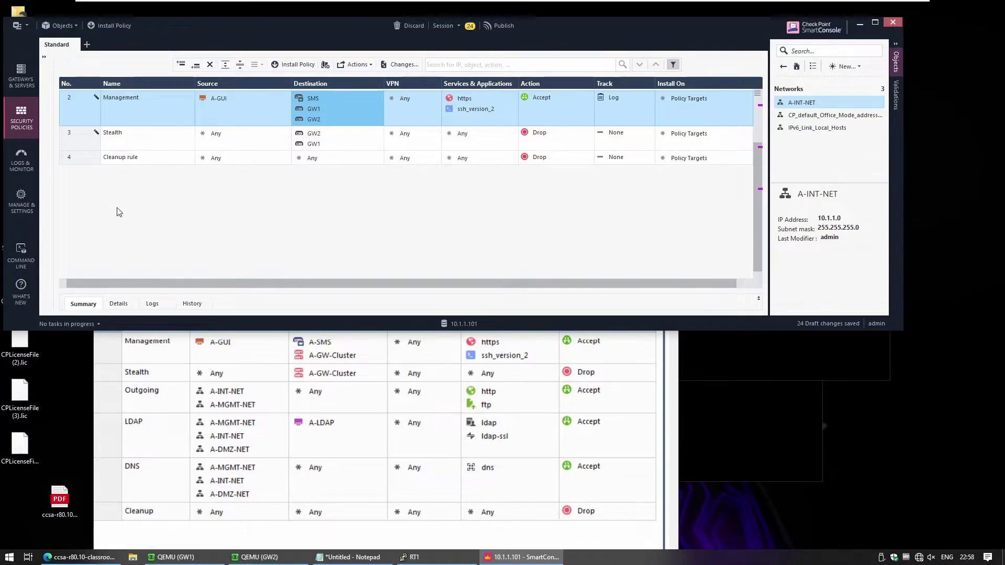
Step: Add a rule named Outgoing below Stealth and set its source to A-INT-NET
click(79, 135)
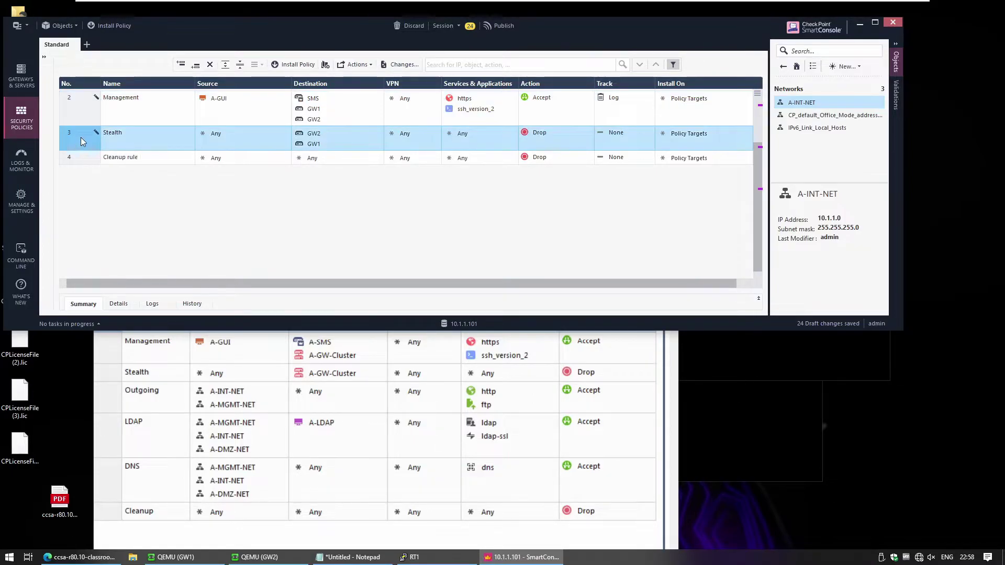
right_click(81, 137)
click(185, 147)
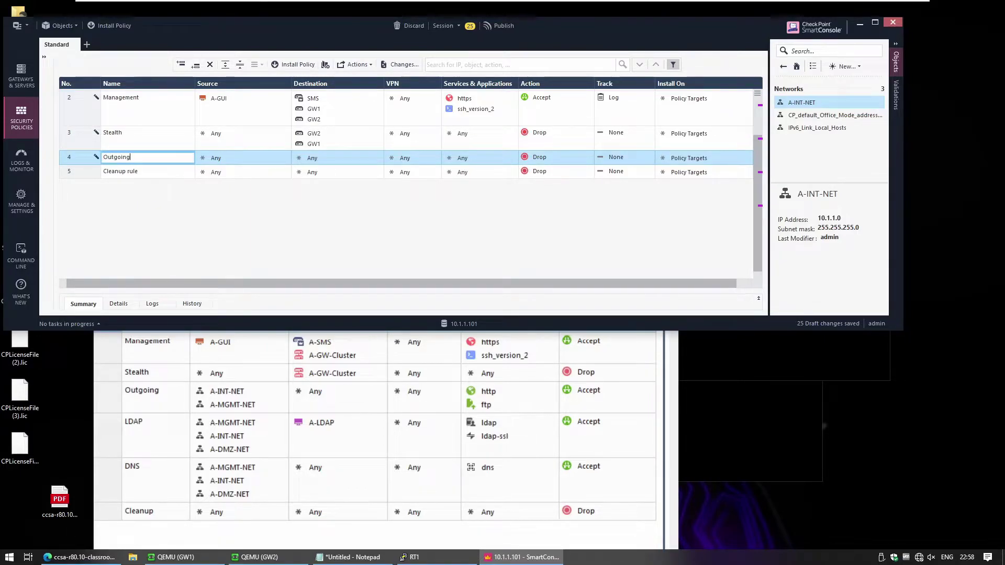
click(265, 158)
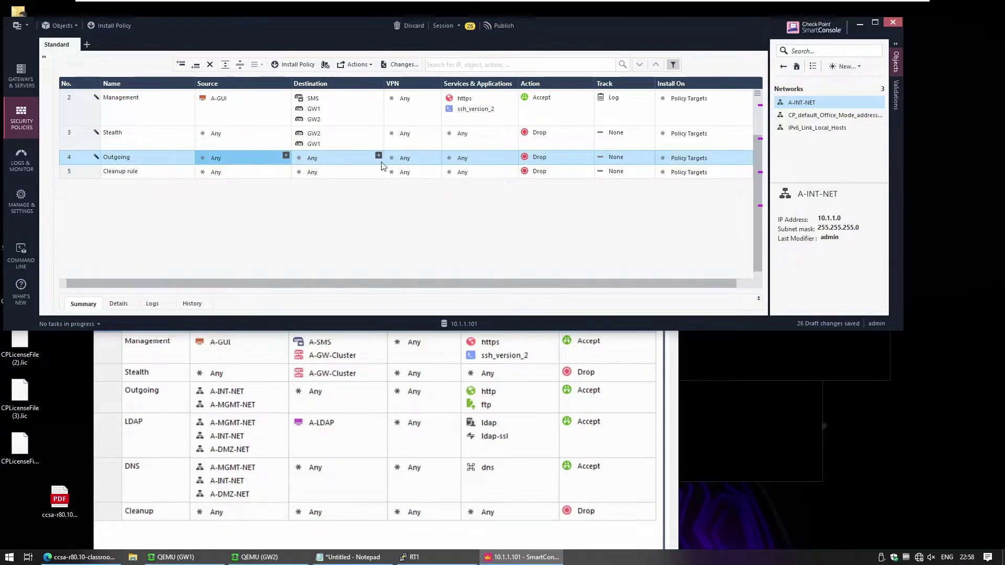
click(285, 155)
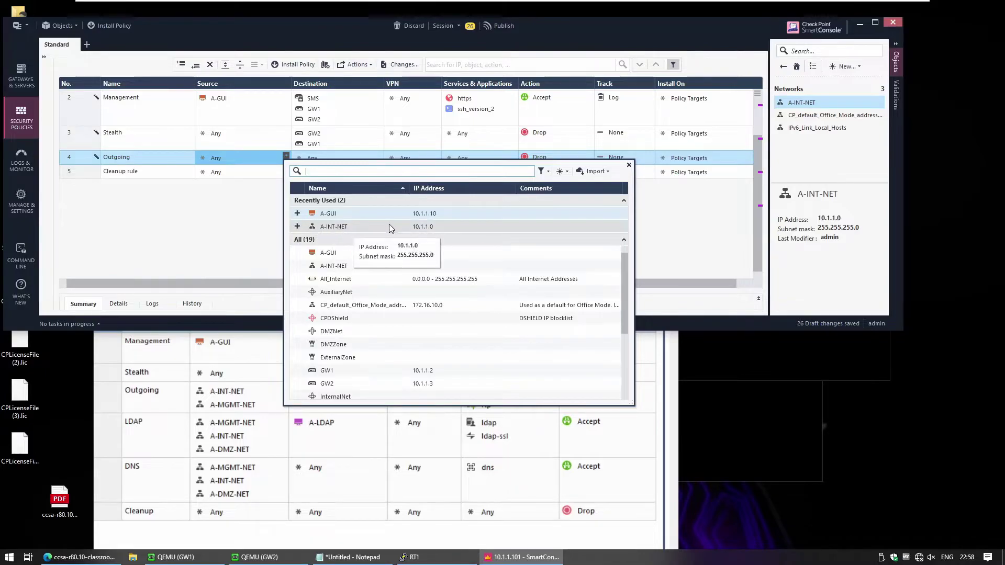
click(325, 228)
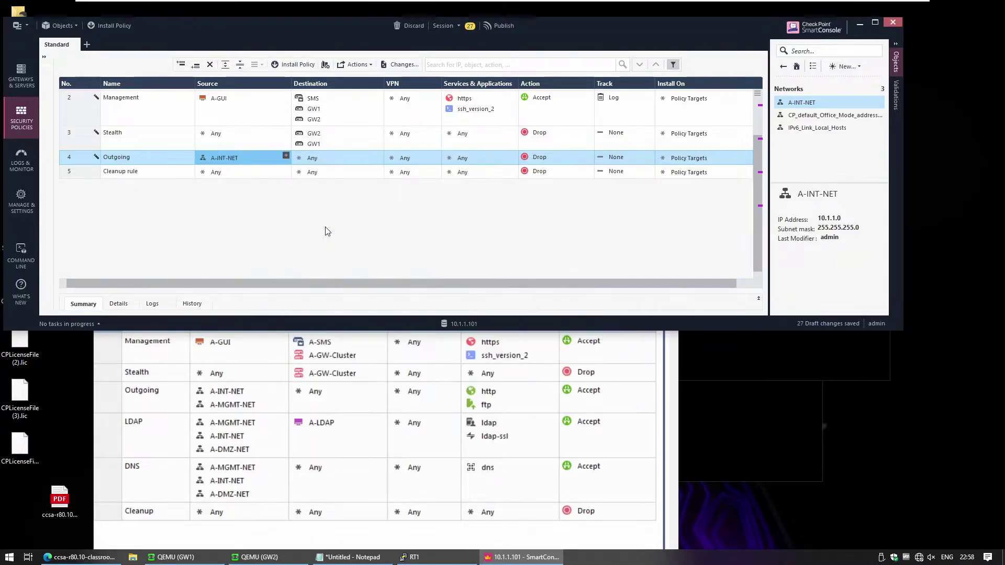
Step: Create the network object A-MGMT-NET with IPv4 address 192.168.10.0 and its net mask, as an additional source of the Outgoing rule
click(286, 157)
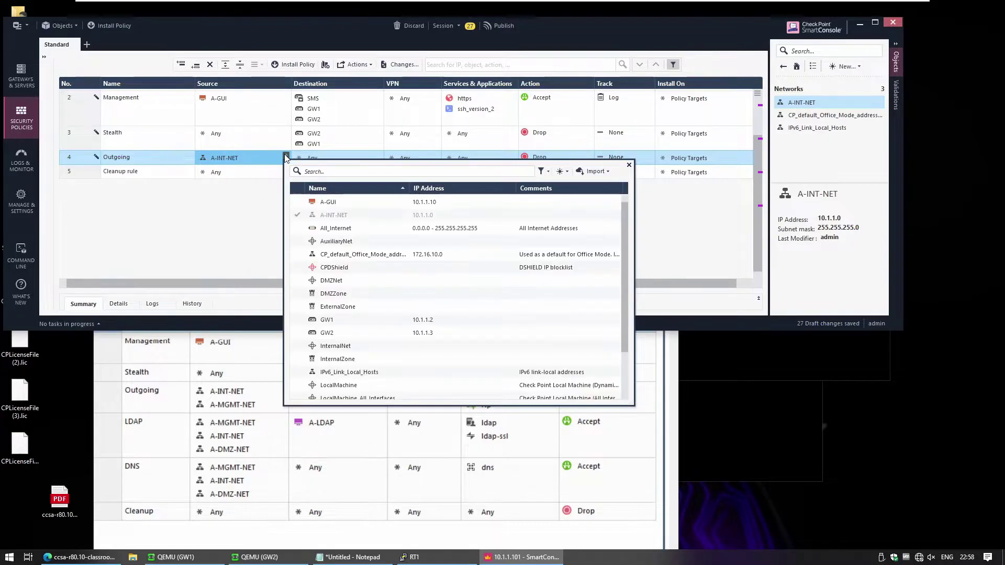
click(559, 173)
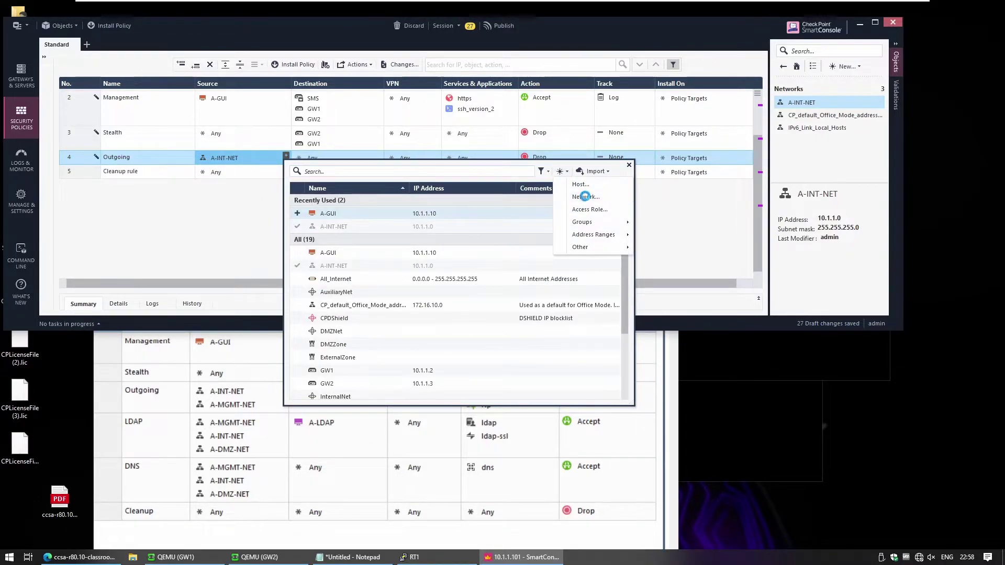
click(581, 197)
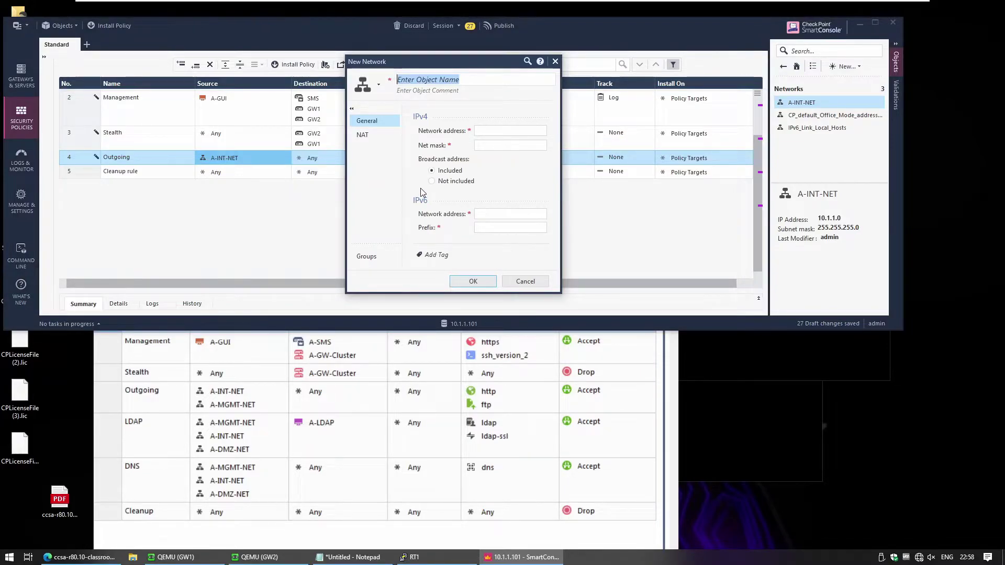
text(A-MGMT)
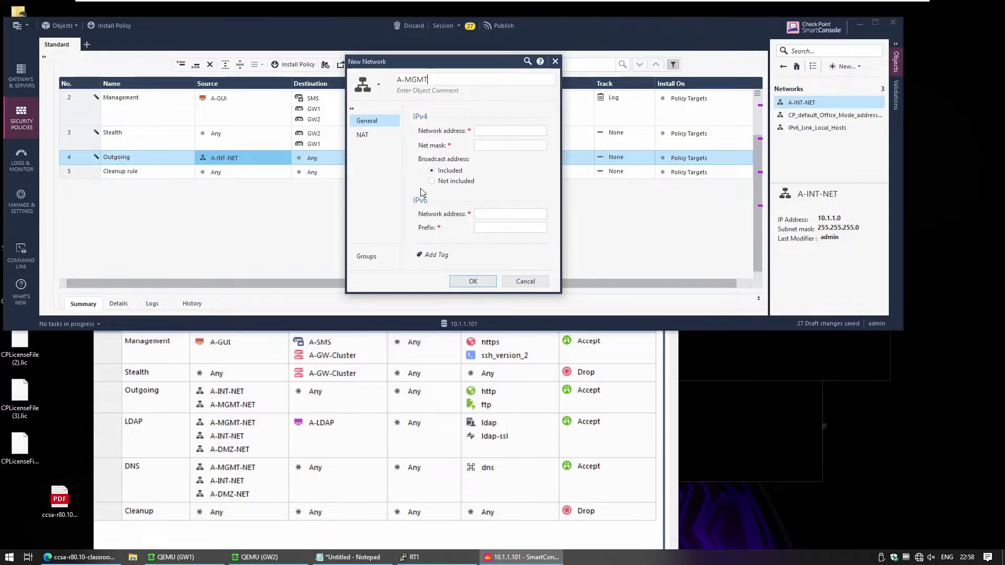
text(-NET)
click(492, 130)
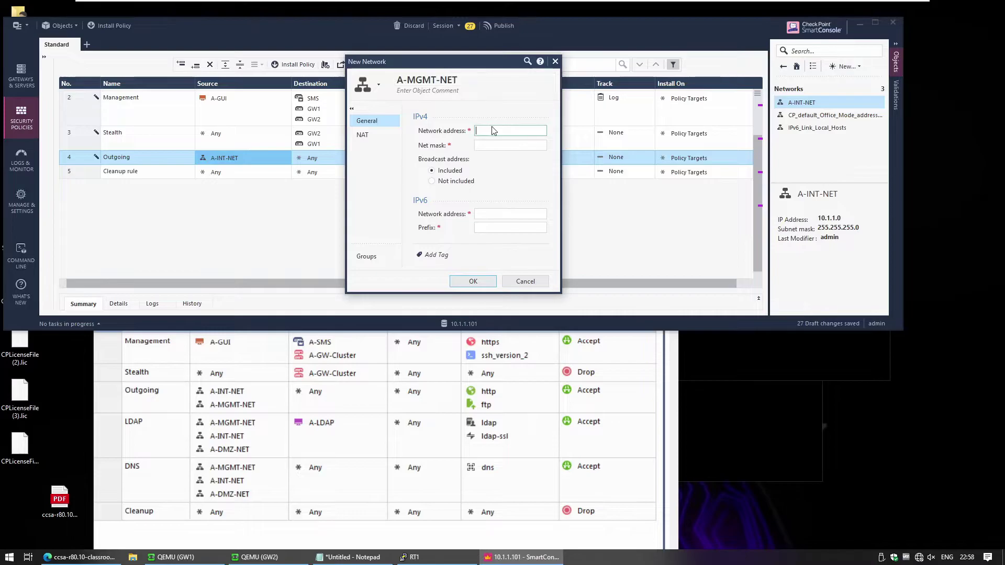
text(192.168.10.0)
key(Tab)
text(255.255.2)
click(472, 281)
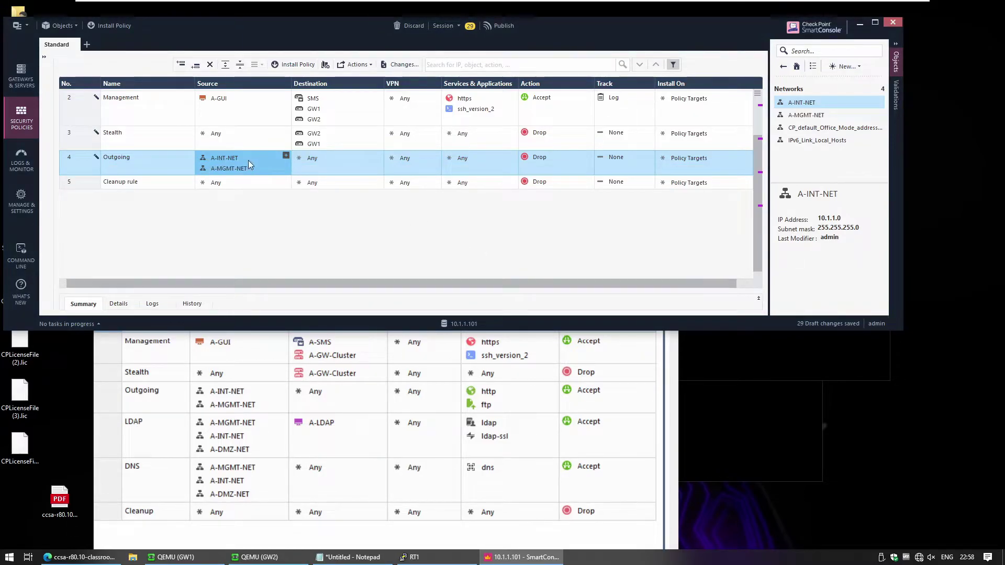
Step: Add the http service to the Outgoing rule
click(513, 156)
text(hht)
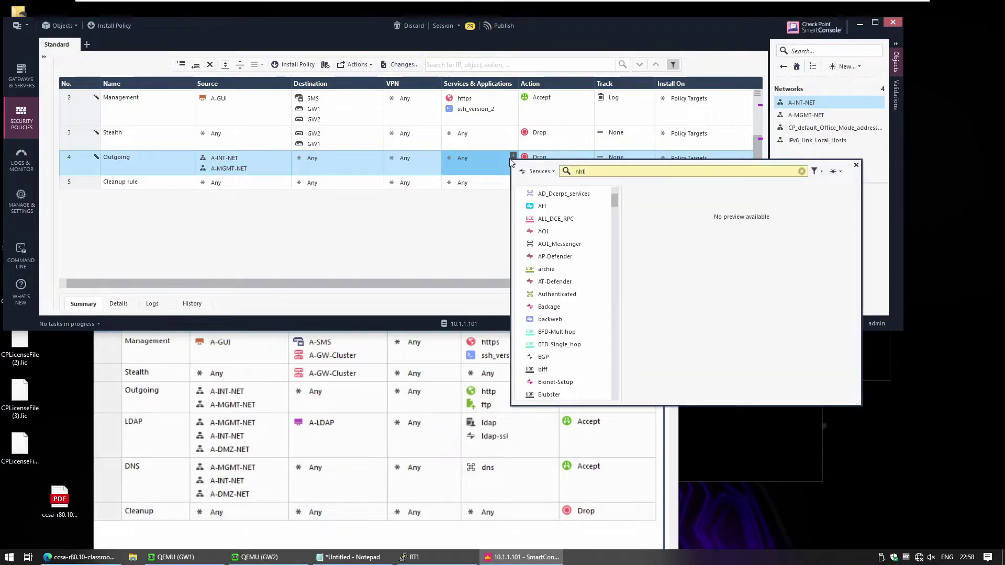
key(BackSpace)
key(BackSpace)
text(tt)
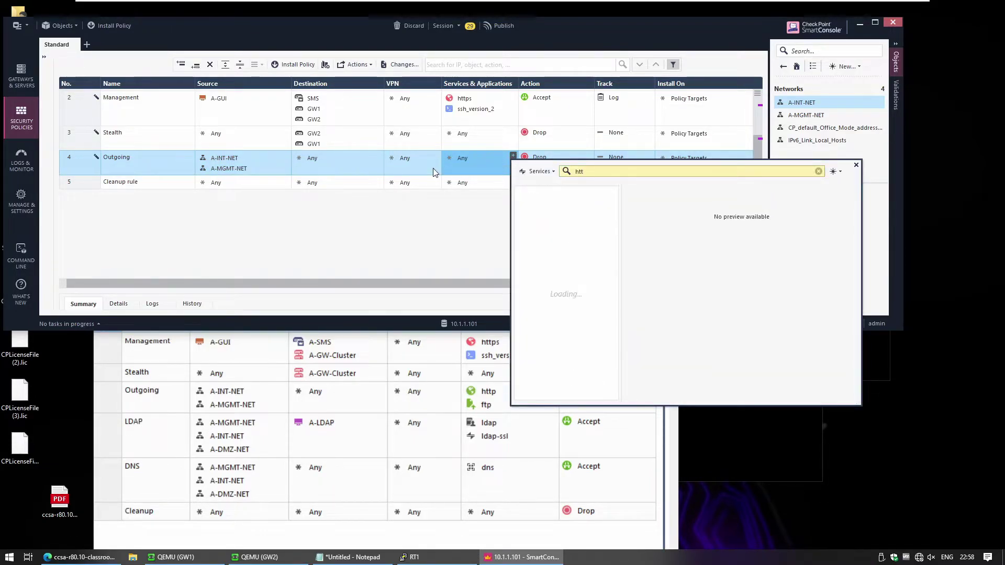
double_click(543, 219)
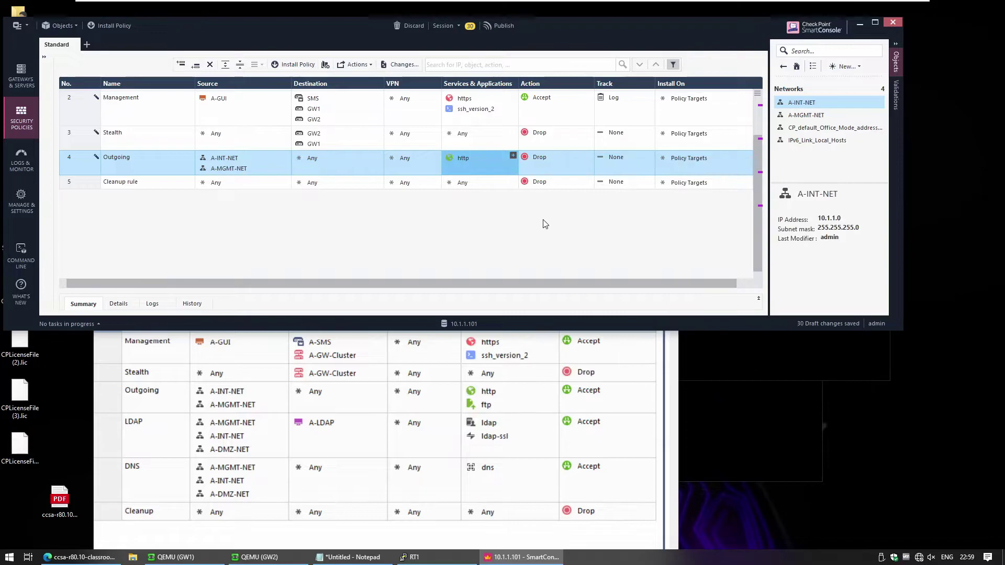
Step: Set the Outgoing rule's action to Accept and its tracking to Log
click(540, 159)
right_click(540, 159)
click(560, 165)
click(621, 158)
right_click(622, 158)
click(643, 179)
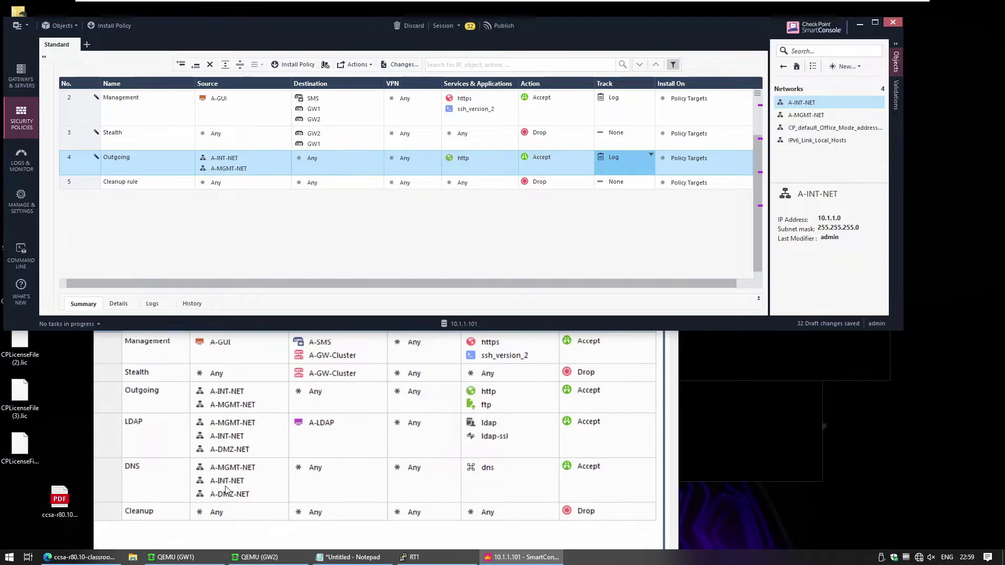
Step: Add a rule named DNS below the Outgoing rule
right_click(84, 159)
click(185, 167)
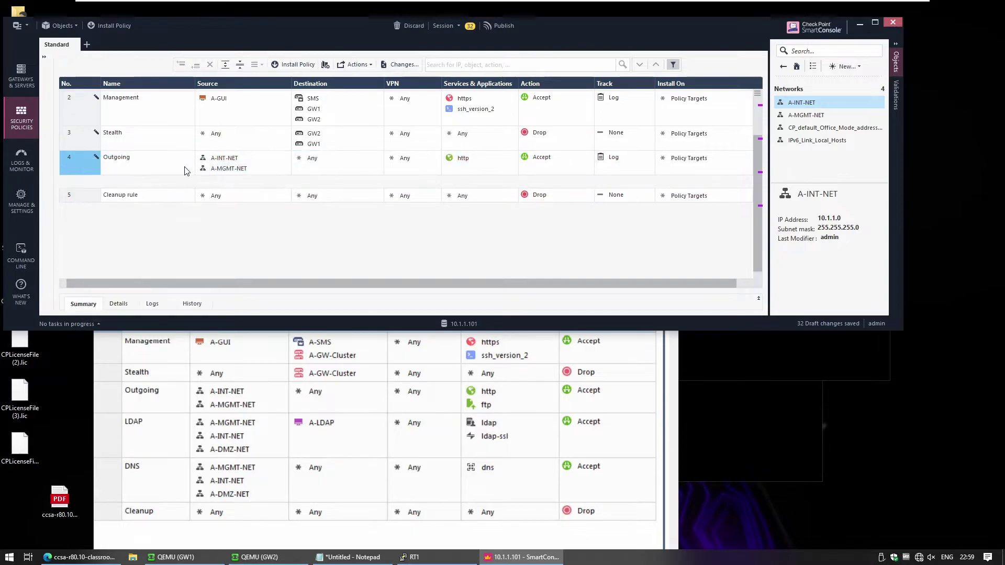
click(156, 182)
text(DNS)
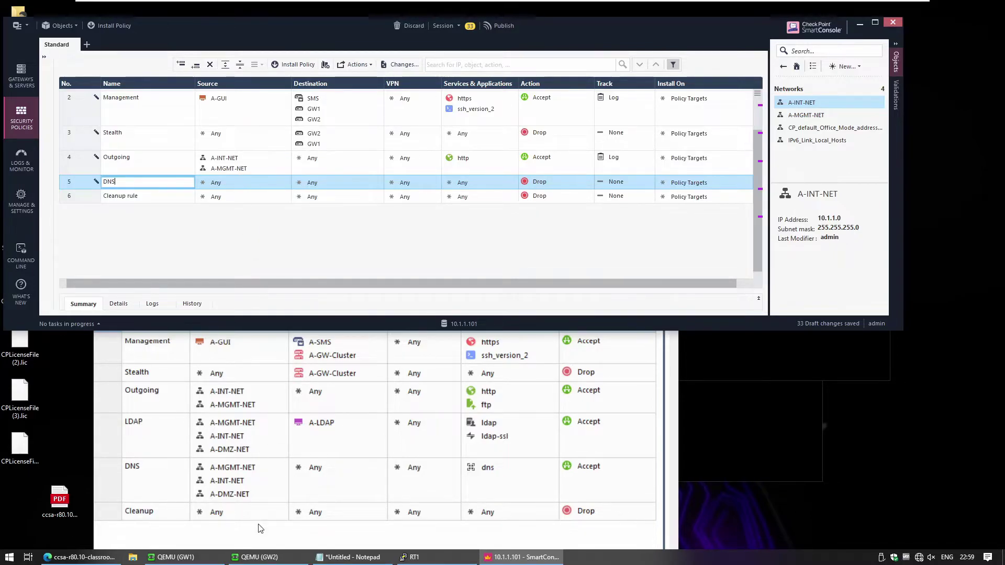
click(225, 160)
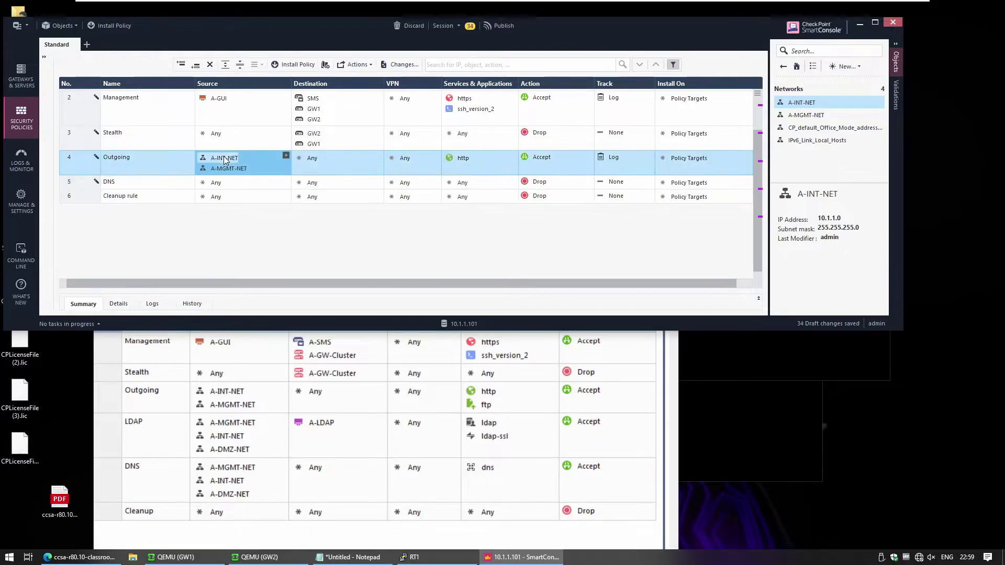
Step: Copy the Outgoing rule's source networks A-MGMT-NET and A-INT-NET into the source of the DNS rule
drag(235, 166, 237, 181)
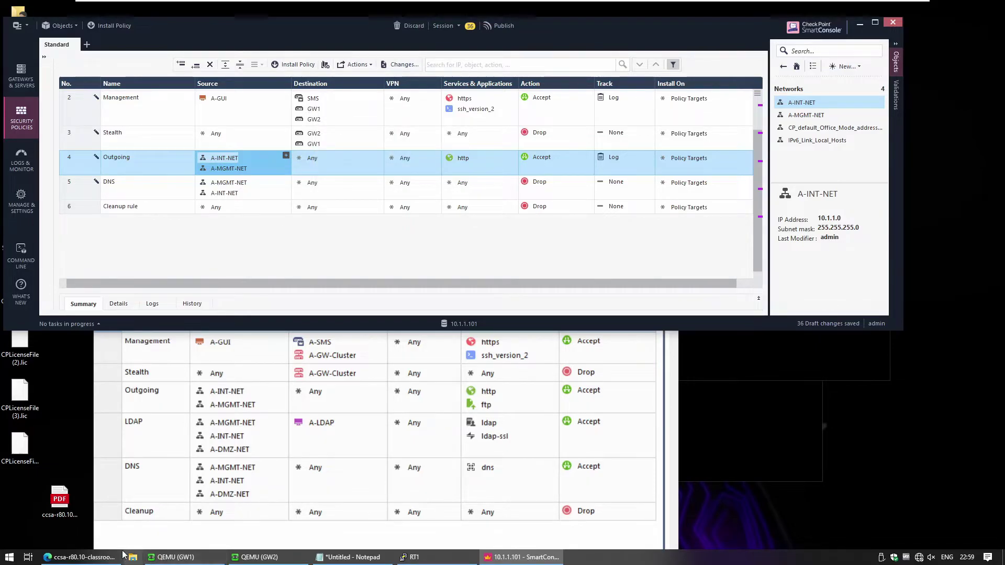
Step: Check the EVE topology and the classroom setup PDF for the A-DMZ network addressing and the required DNS rule
click(83, 557)
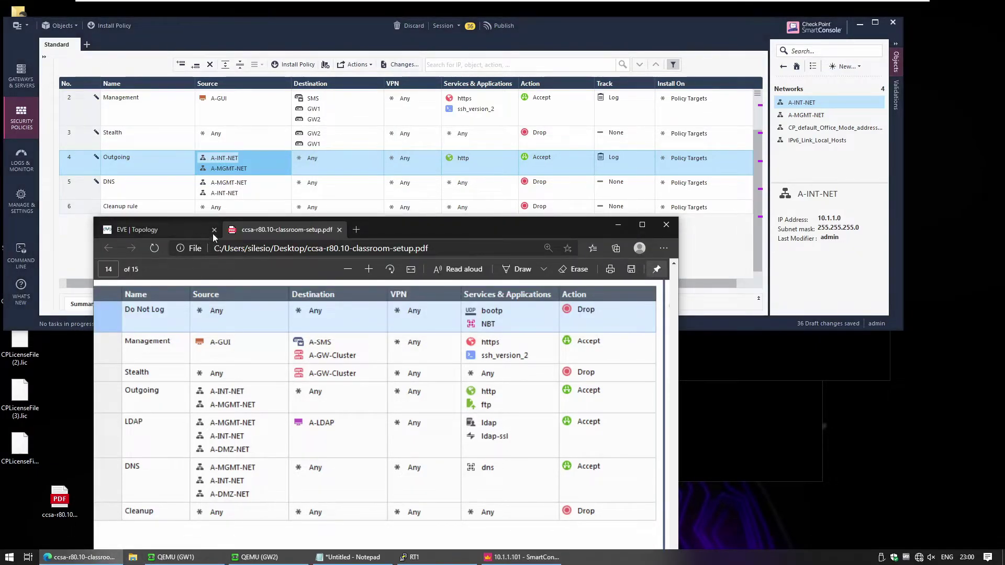
click(192, 233)
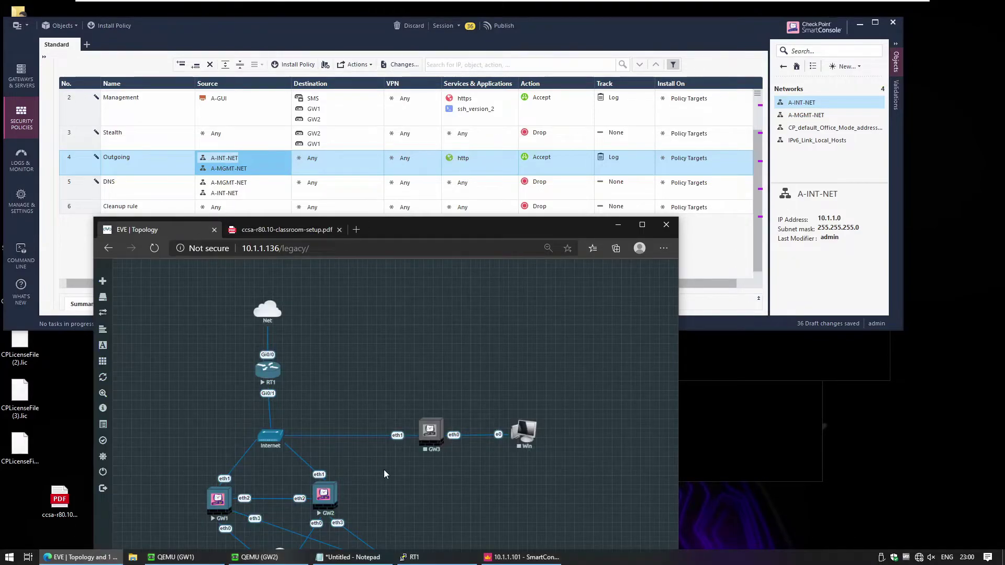
drag(518, 224, 484, 241)
click(275, 250)
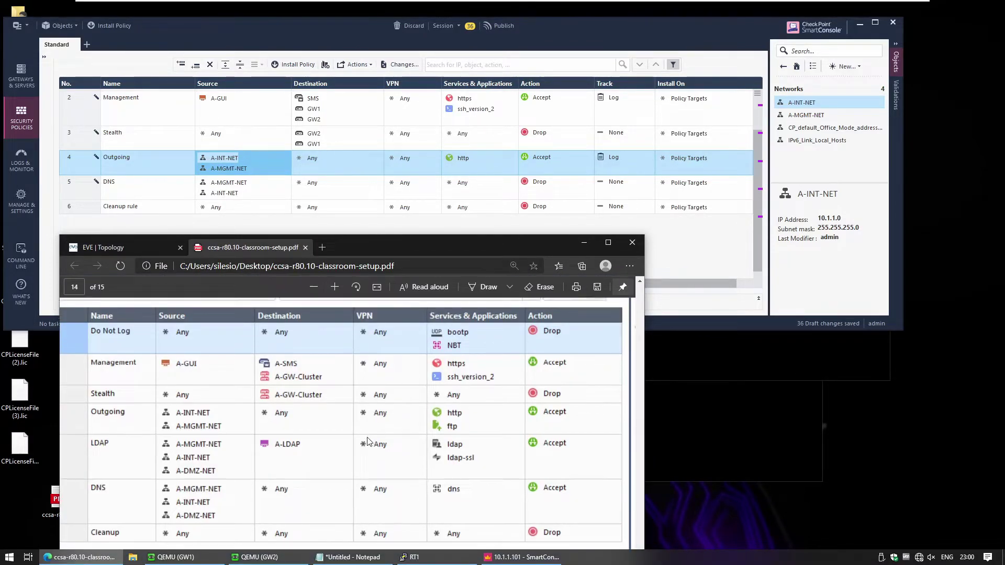
scroll(367, 441, up, 10)
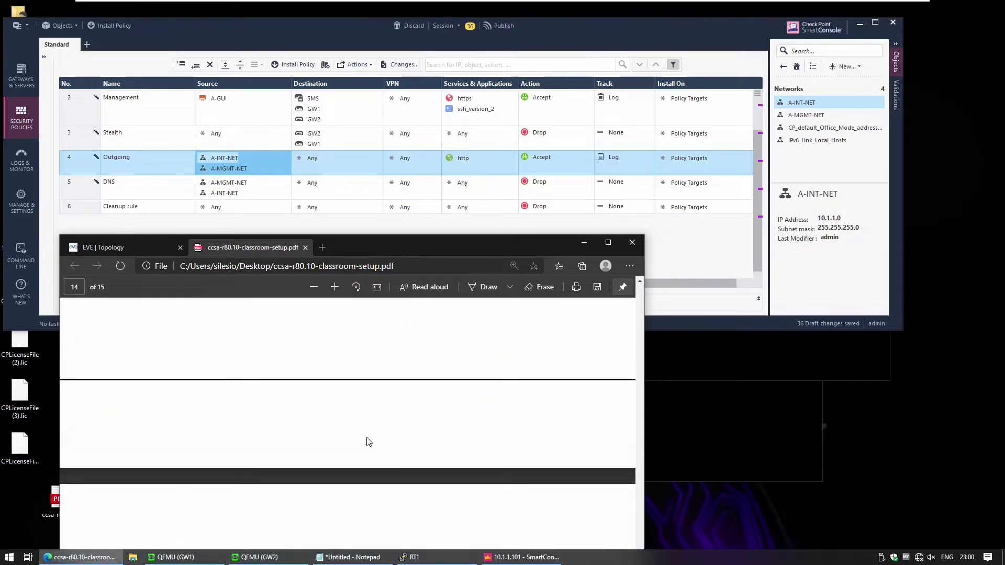
scroll(368, 441, up, 15)
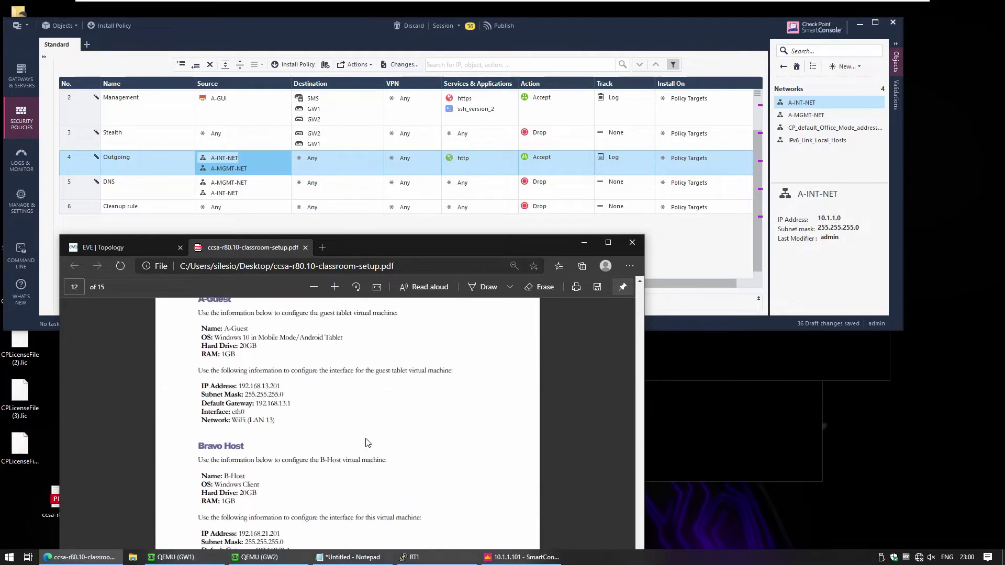
scroll(368, 442, up, 10)
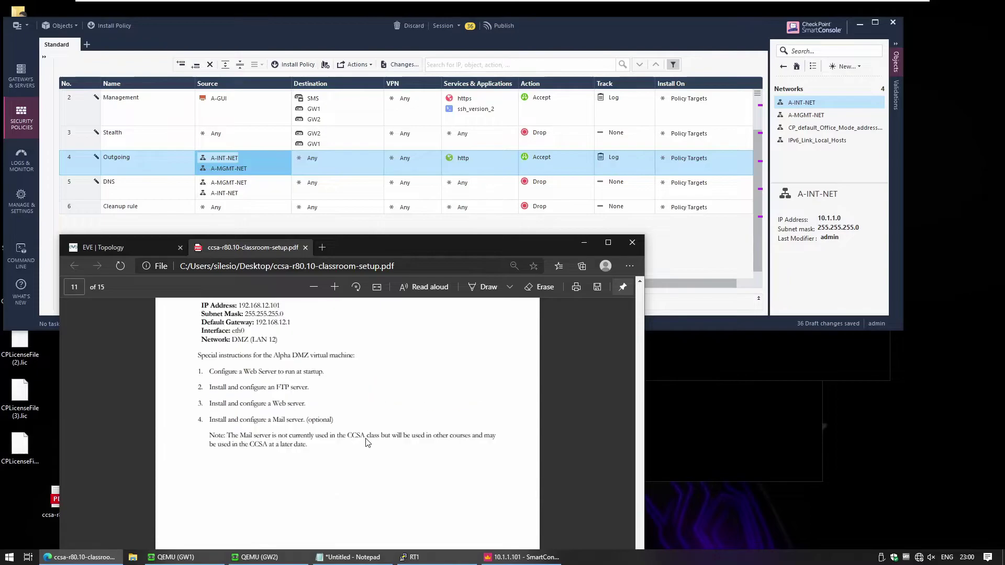
scroll(368, 442, down, 1)
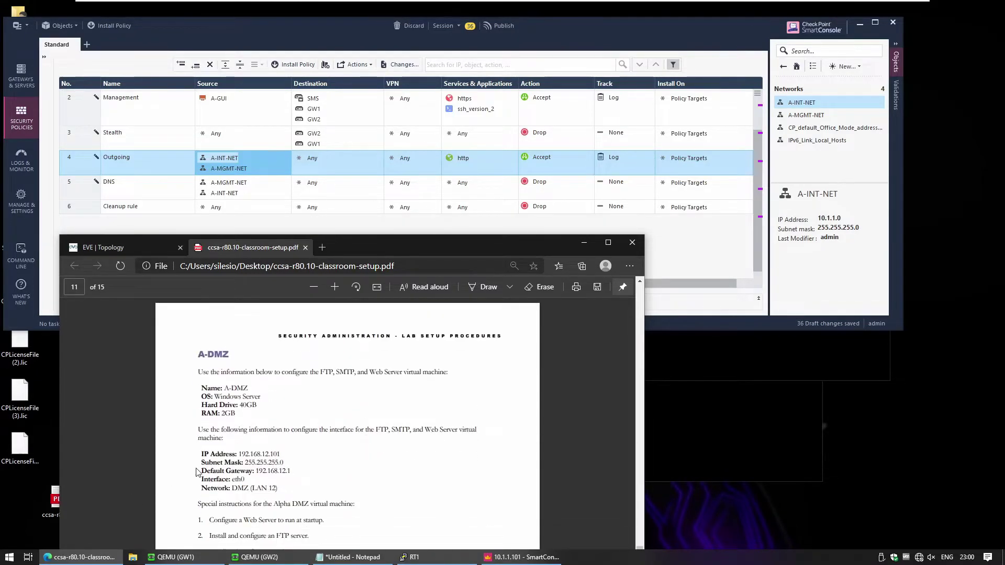
click(255, 189)
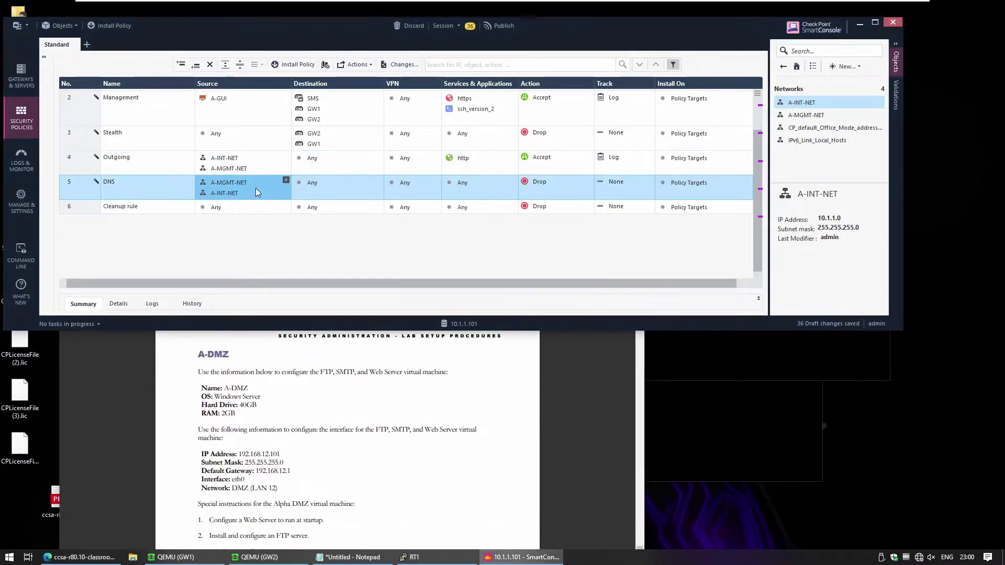
click(308, 407)
scroll(309, 408, down, 9)
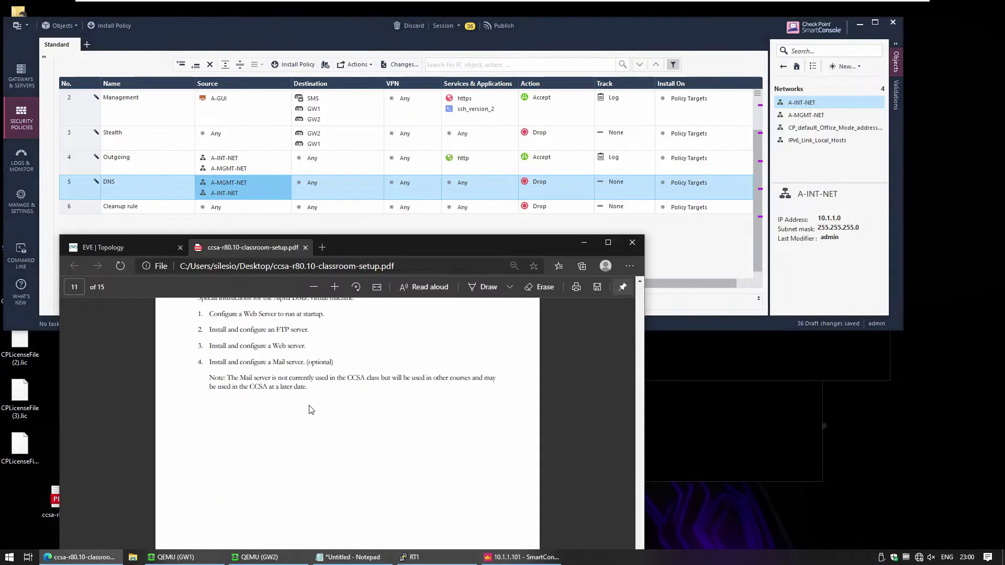
scroll(311, 409, down, 20)
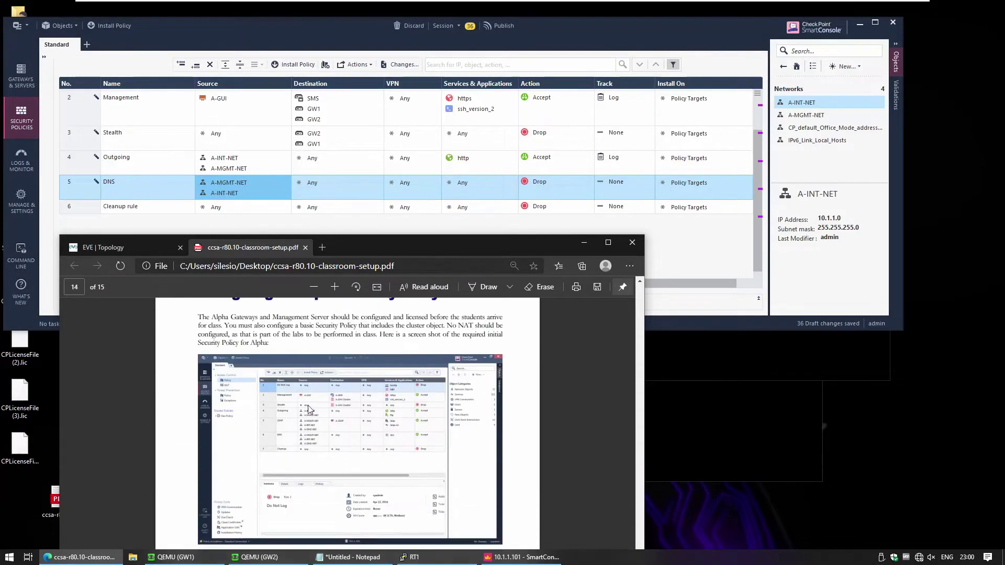
scroll(307, 407, up, 8)
scroll(326, 425, down, 5)
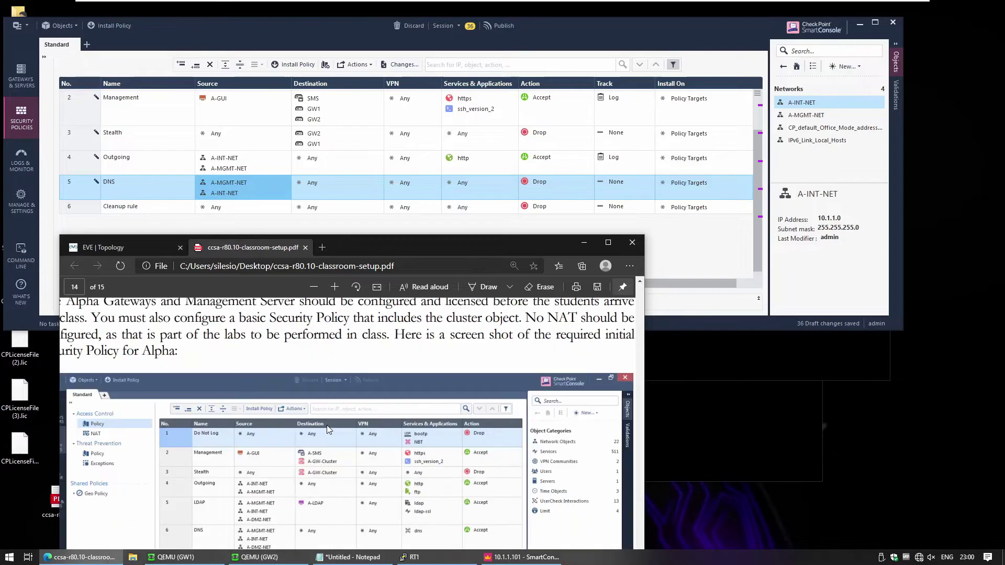
scroll(319, 418, up, 2)
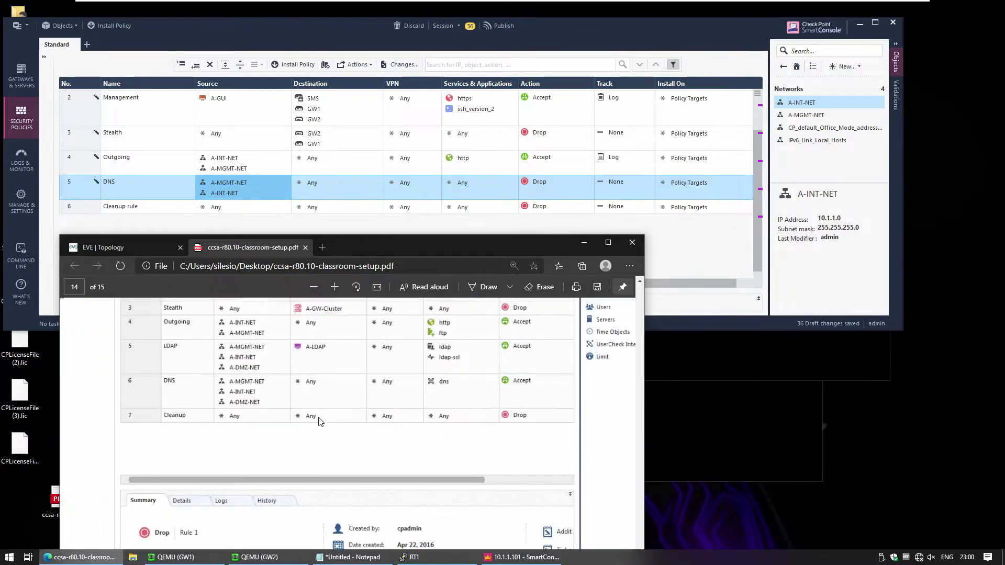
Step: Start a new network object for the DNS rule's source and name it NET_192.168.12.0_24
click(283, 182)
click(286, 181)
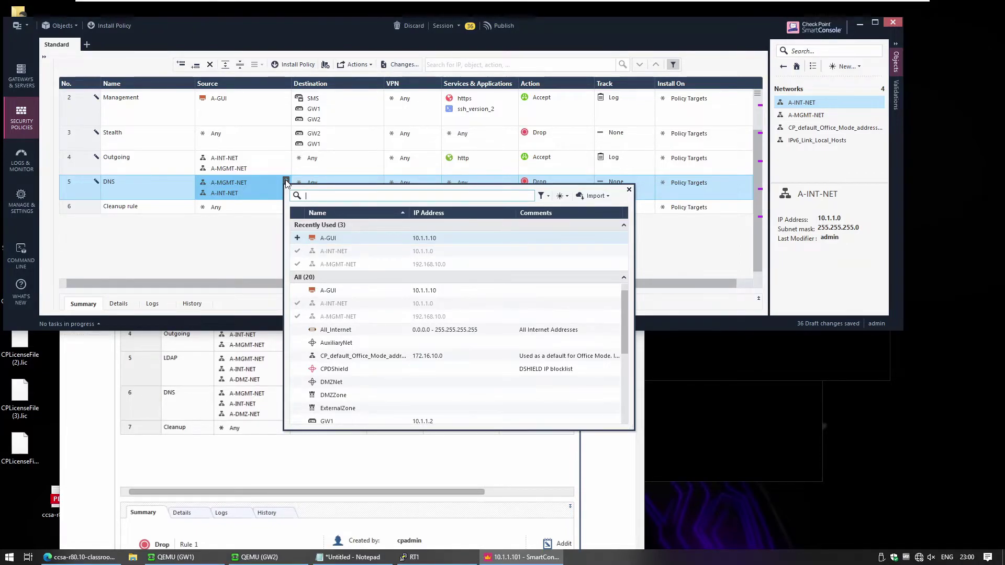
click(562, 195)
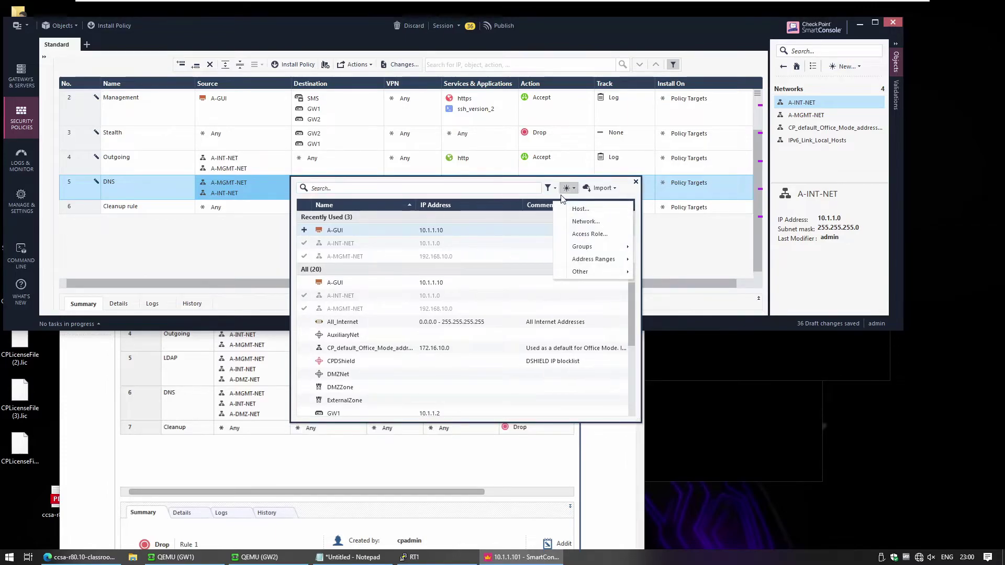
click(582, 222)
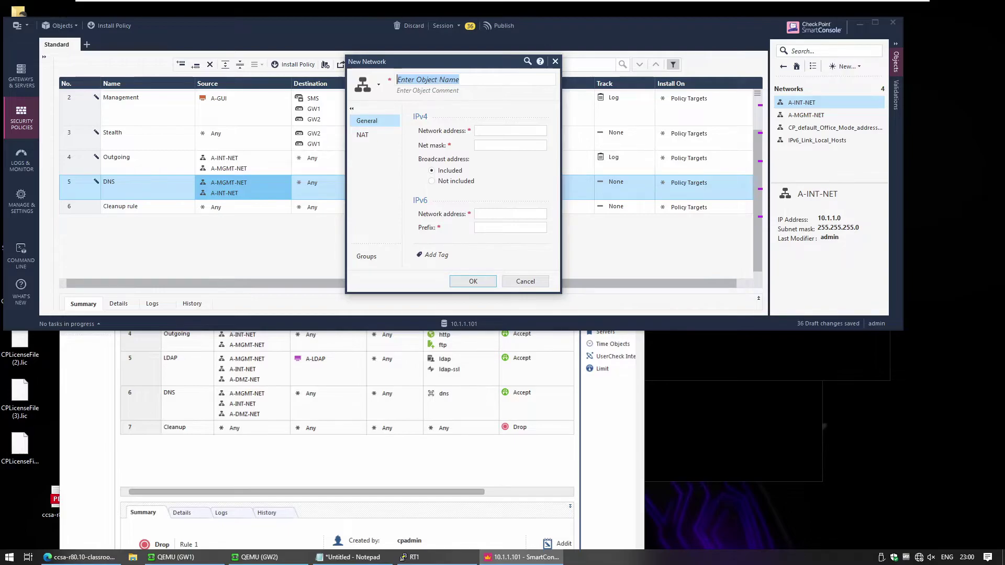
text(n)
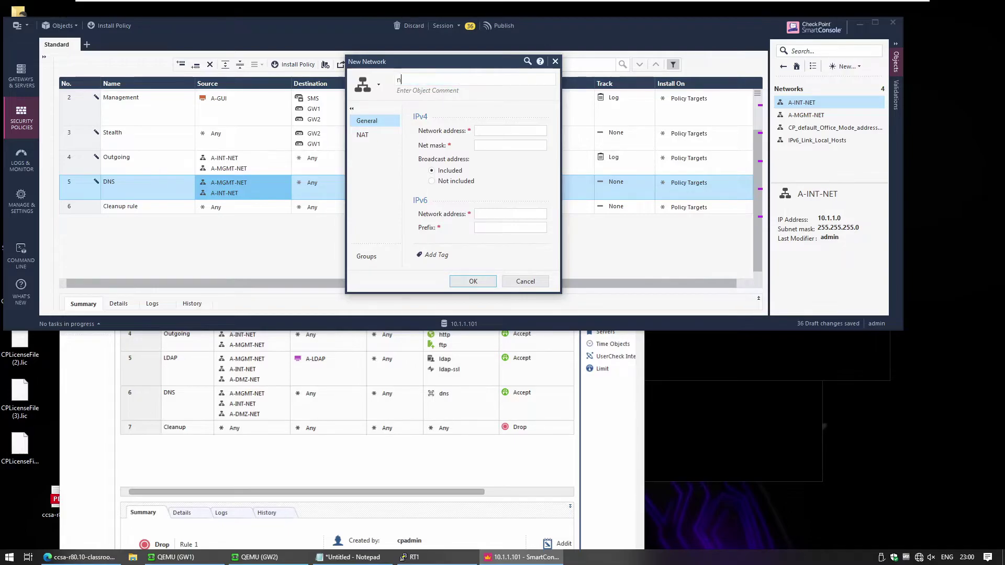
key(BackSpace)
text(NET_192.168.12.0_24)
click(511, 130)
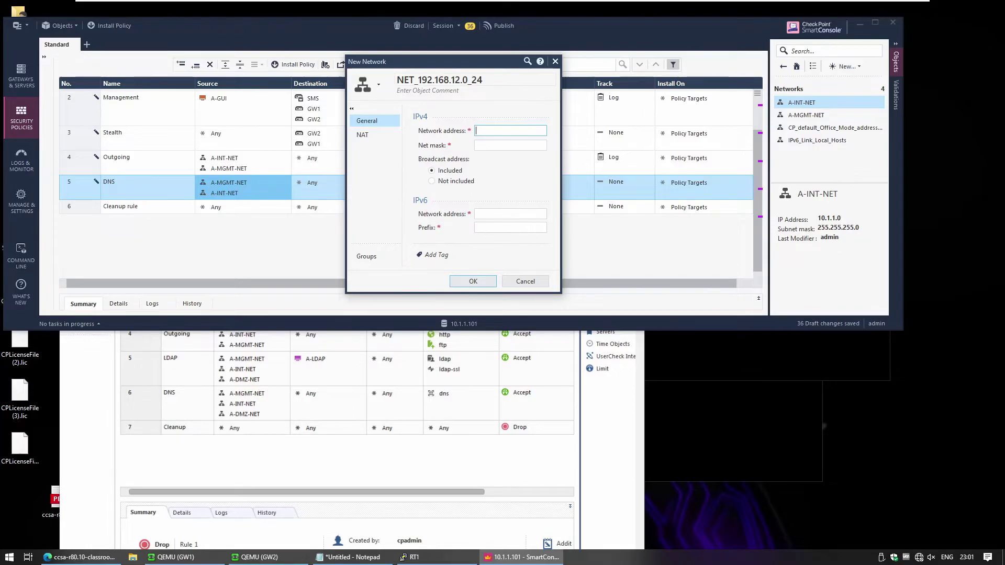
click(443, 80)
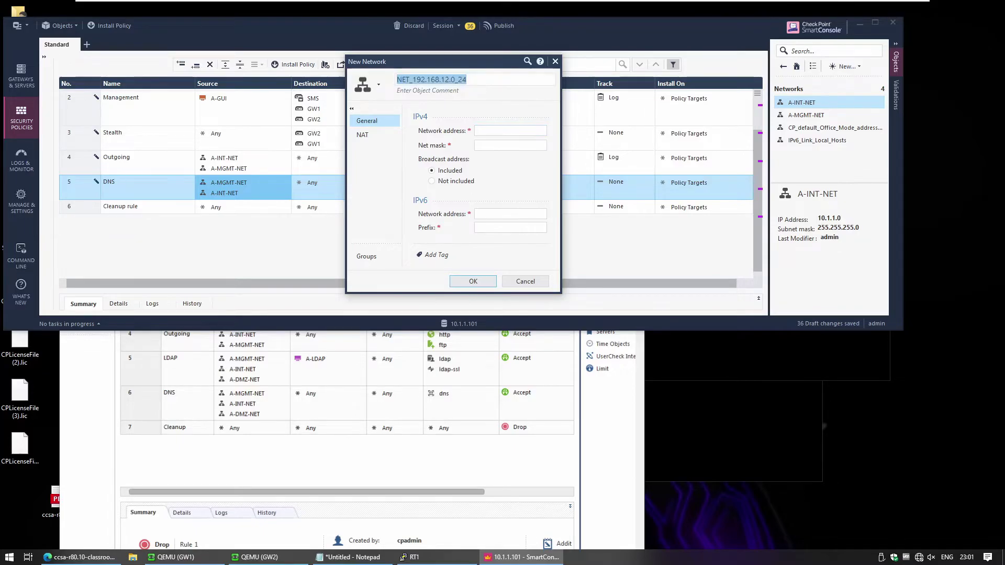
click(414, 80)
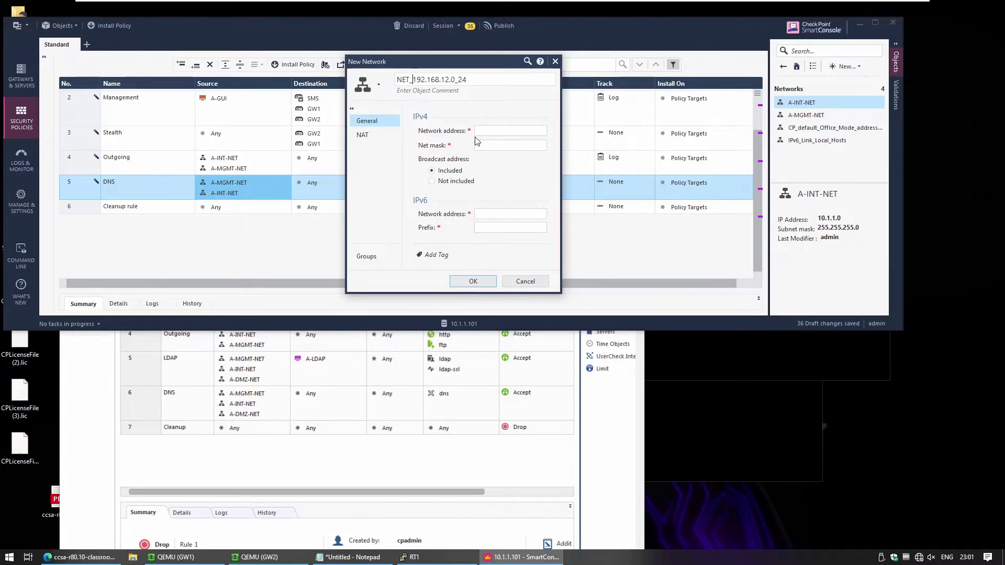
Step: Set the new network's IPv4 address to 192.168.12.0 with net mask 255.255.255.0
click(510, 131)
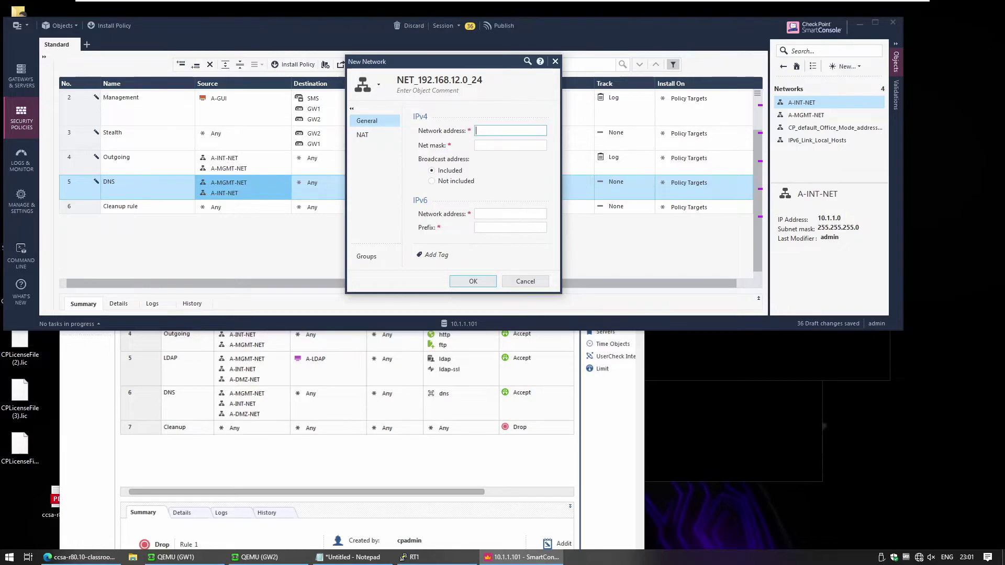
text(192.168.12.0)
key(Tab)
text(255.255.25)
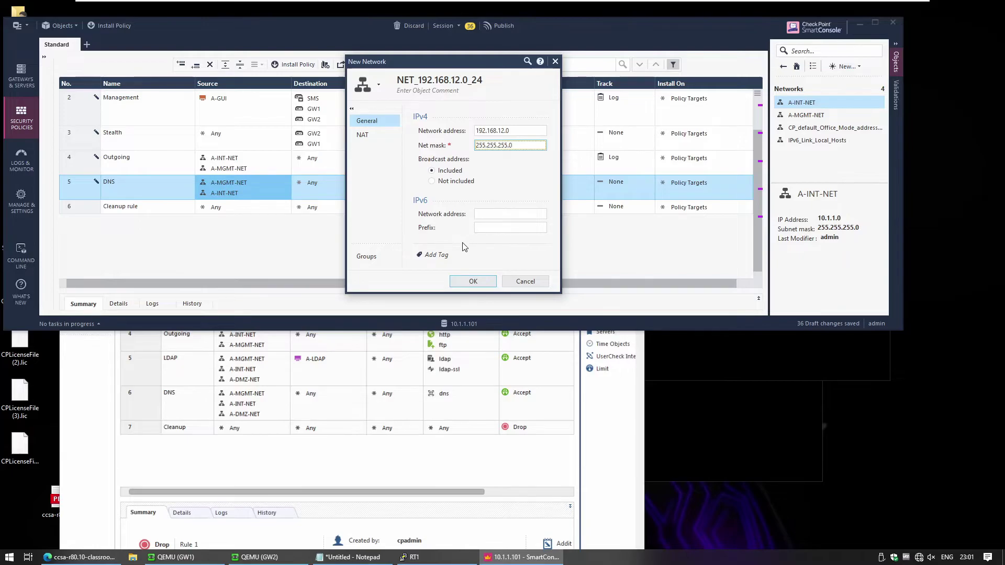
Step: Colour the NET_192.168.12.0_24 object red and save it as a source of the DNS rule
click(378, 85)
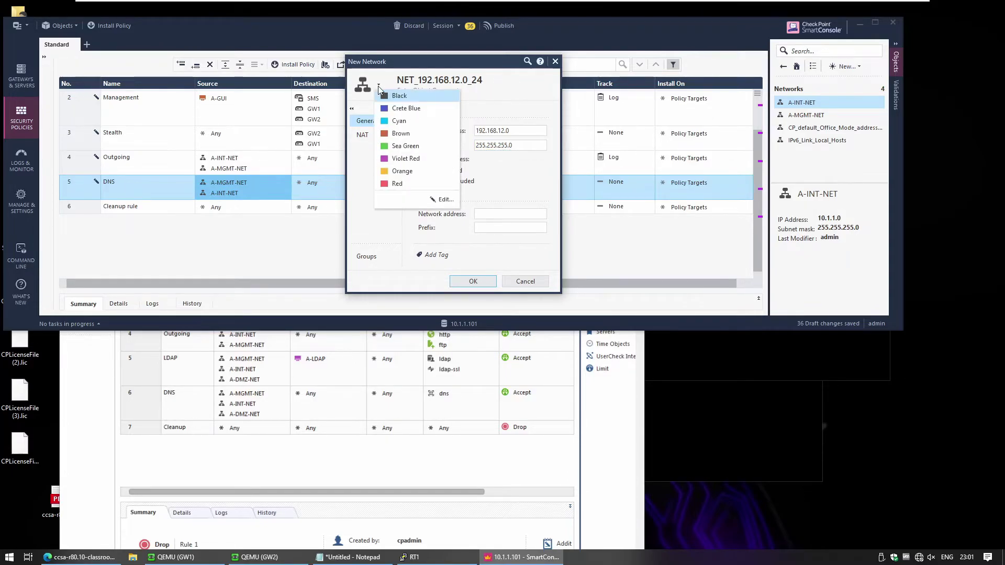
click(403, 183)
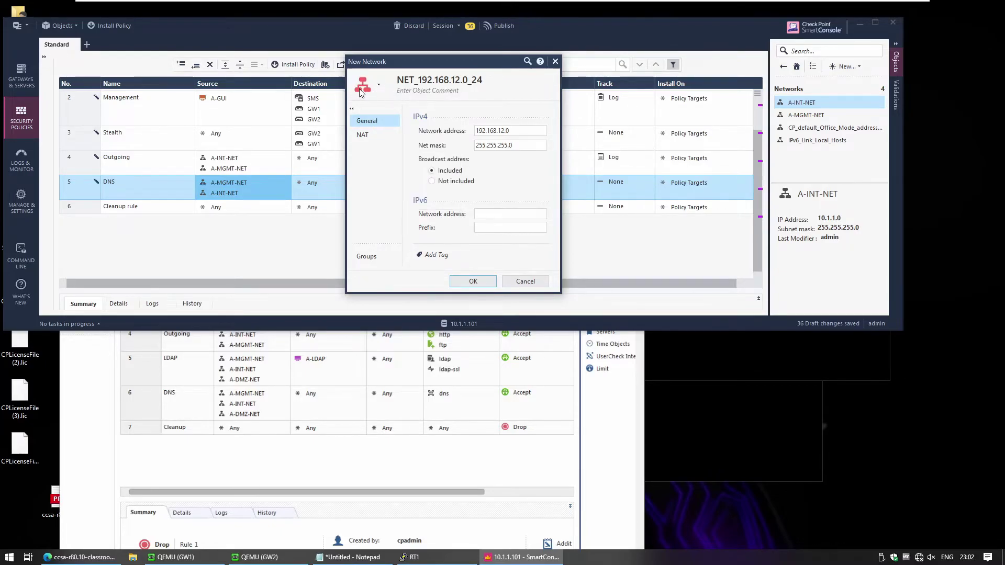
click(463, 281)
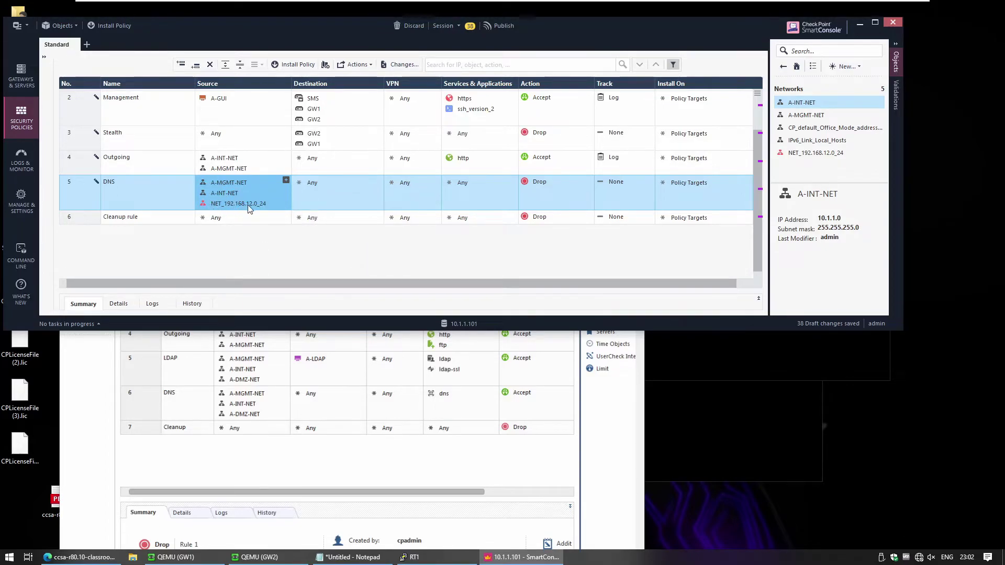
Step: Inspect the DNS rule's source networks, including the properties of A-MGMT-NET, without changing them
mouse_move(247, 205)
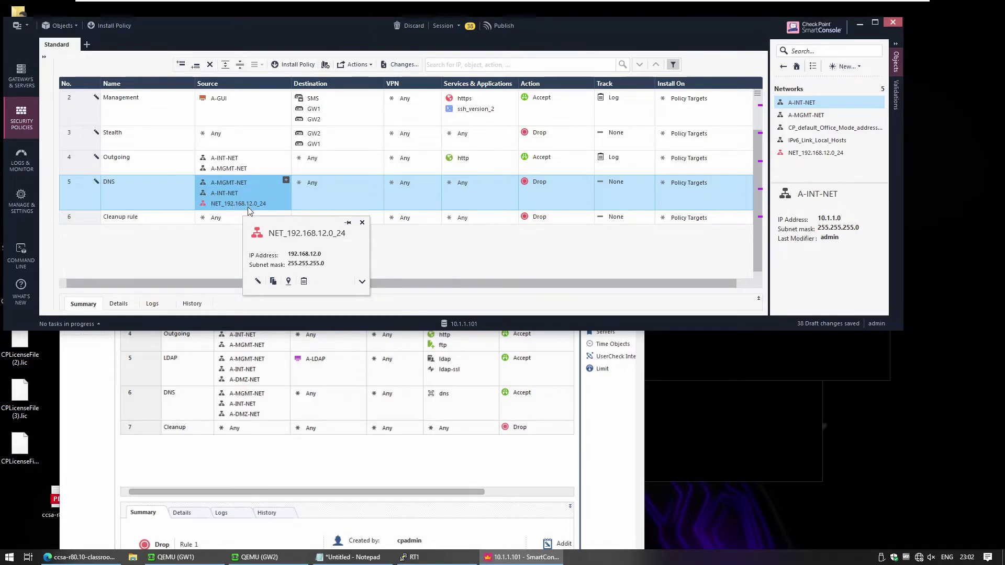
mouse_move(227, 192)
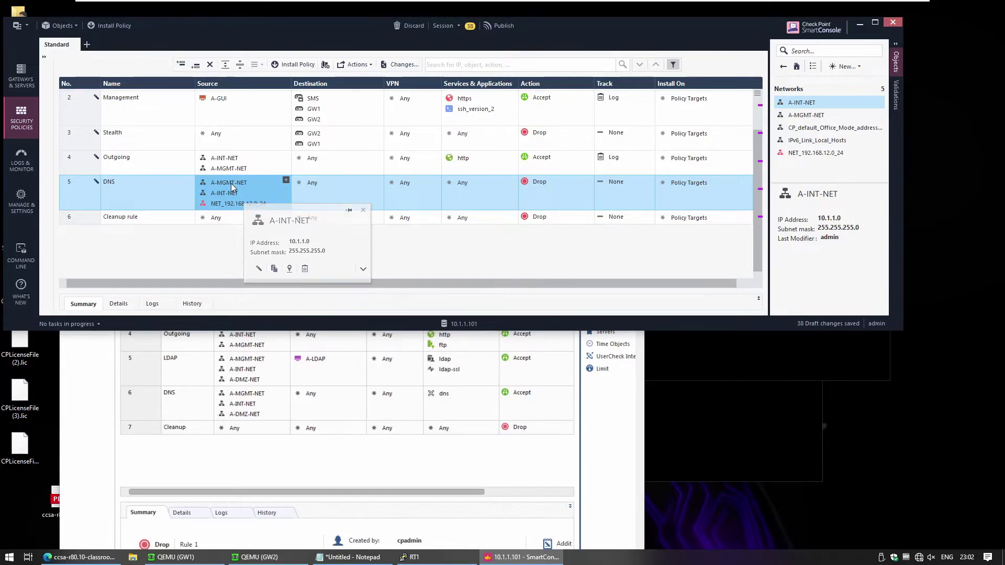
double_click(230, 183)
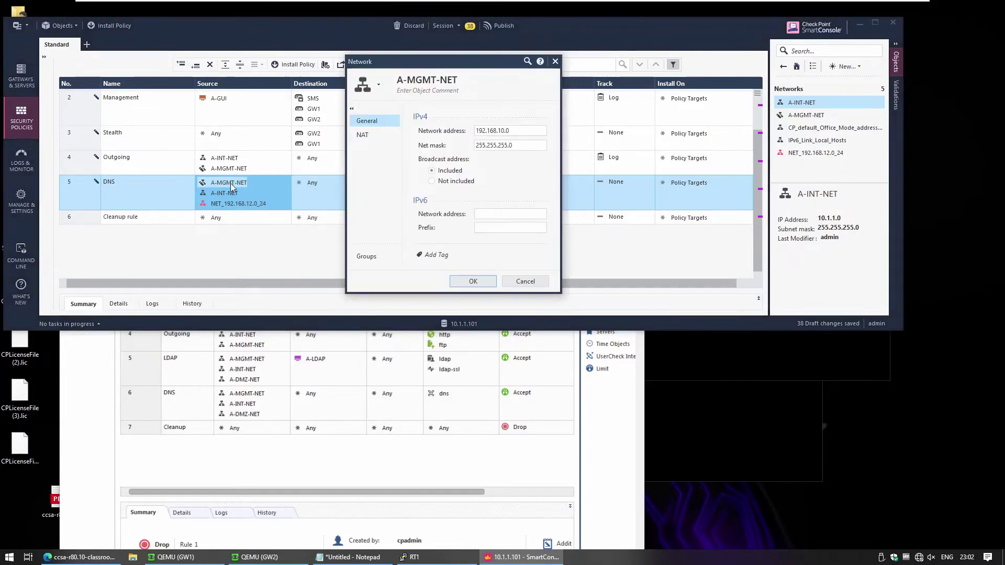
click(519, 281)
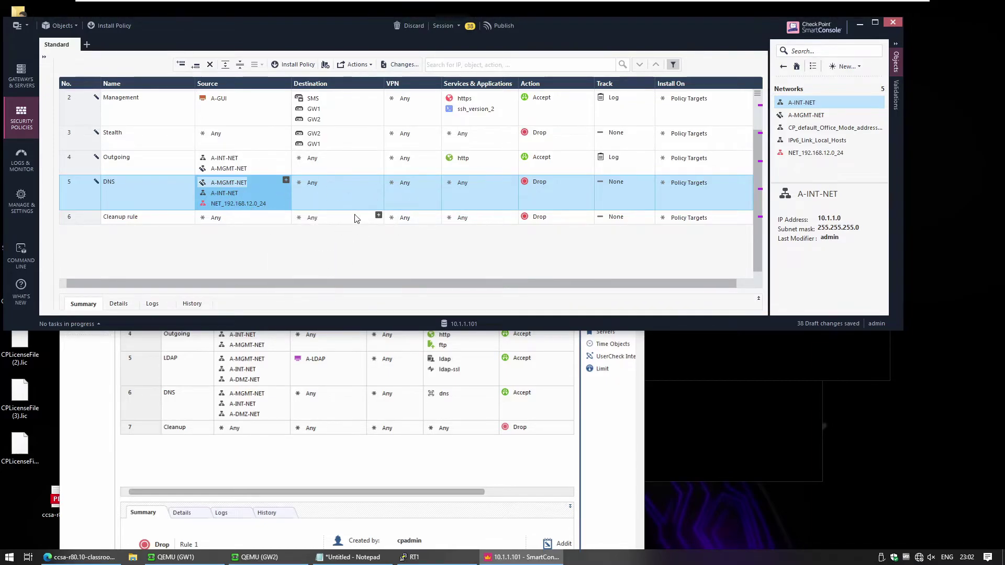
Step: Add the dns service to the DNS rule, as listed in the setup PDF
click(360, 404)
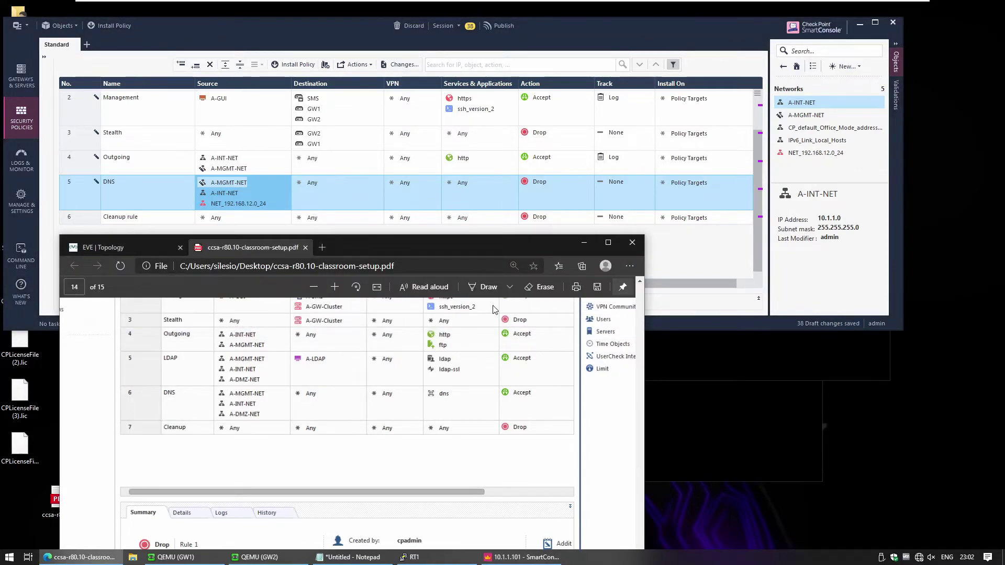
click(512, 182)
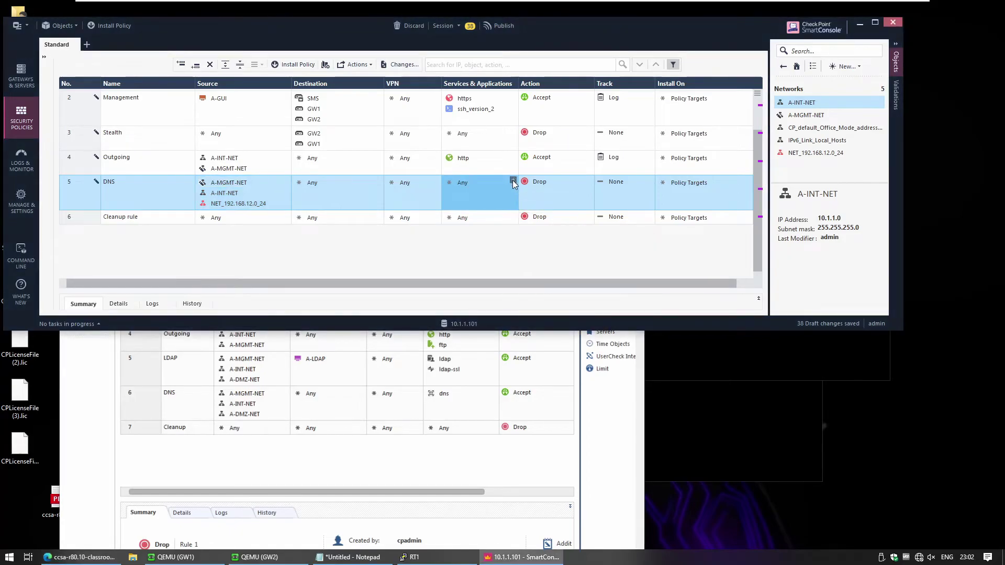
click(513, 181)
text(DN)
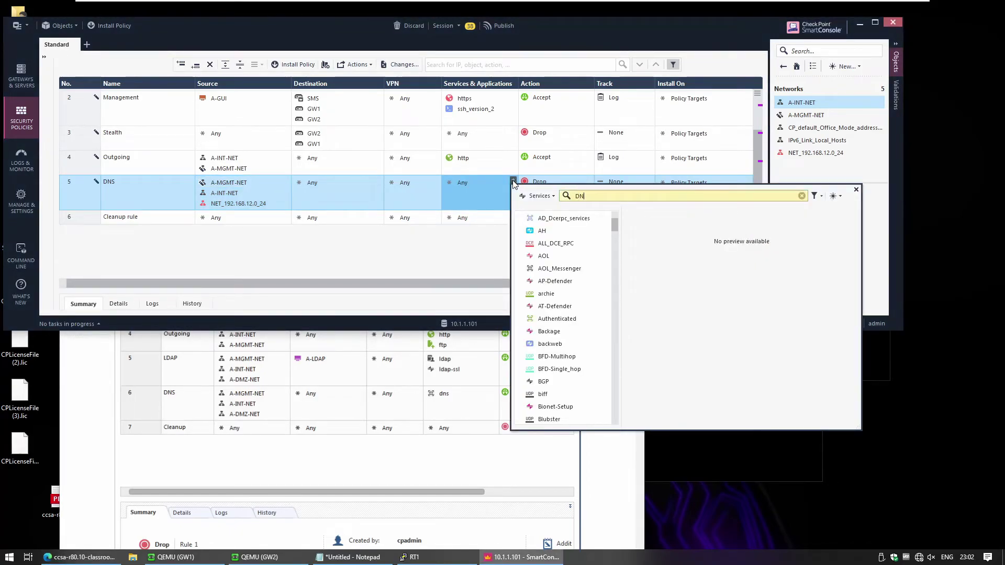
text(S)
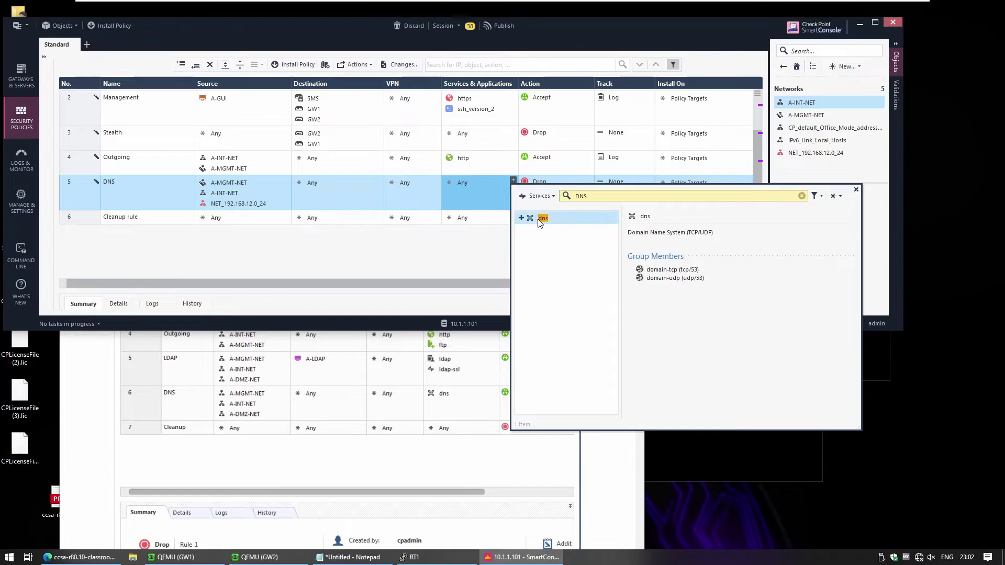
double_click(540, 222)
Step: Set the DNS rule's action to Accept and its tracking to Log
click(538, 184)
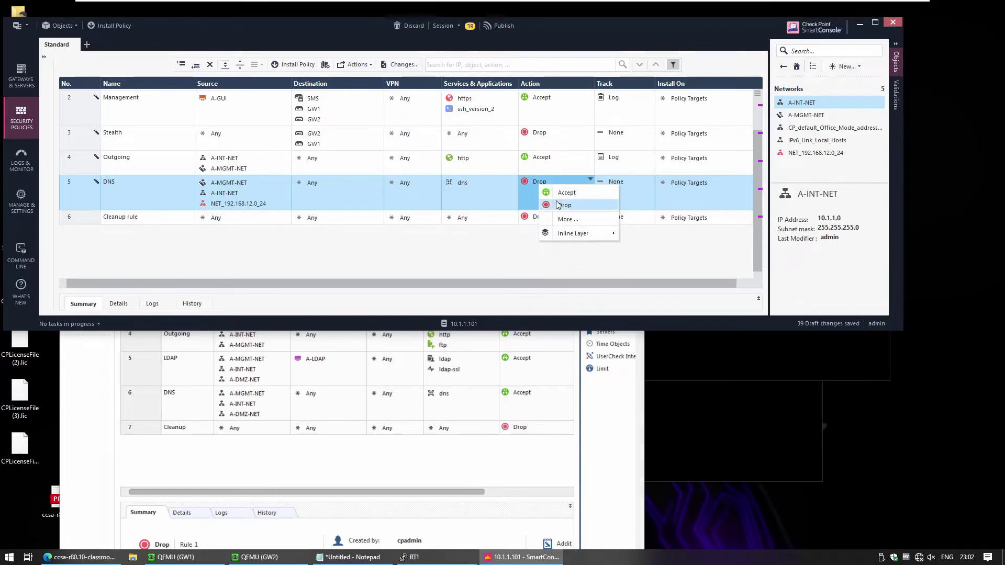
click(566, 192)
click(614, 181)
click(636, 203)
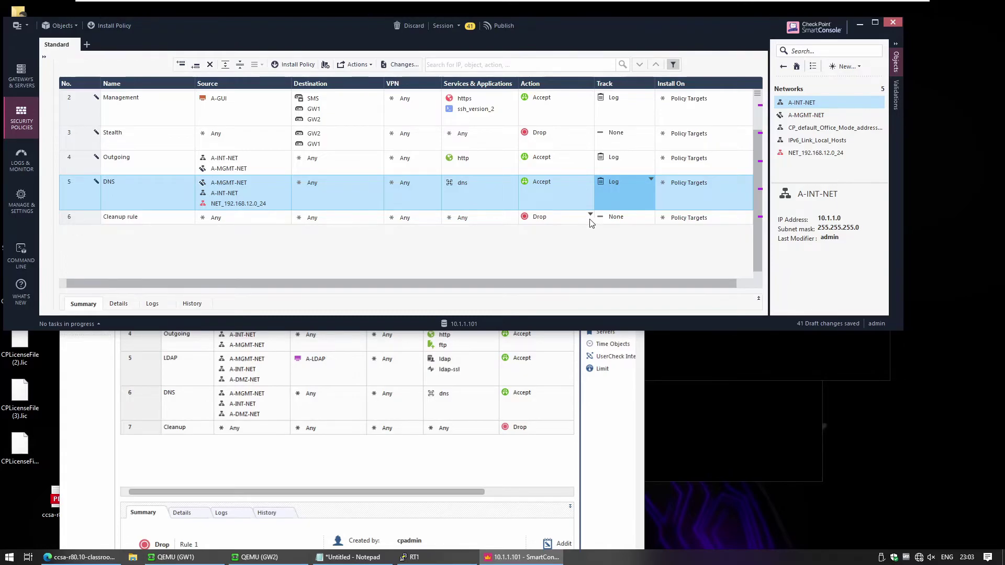
Step: Set the Cleanup rule's tracking to Log and compare the finished rule base with the one in the setup PDF
right_click(621, 218)
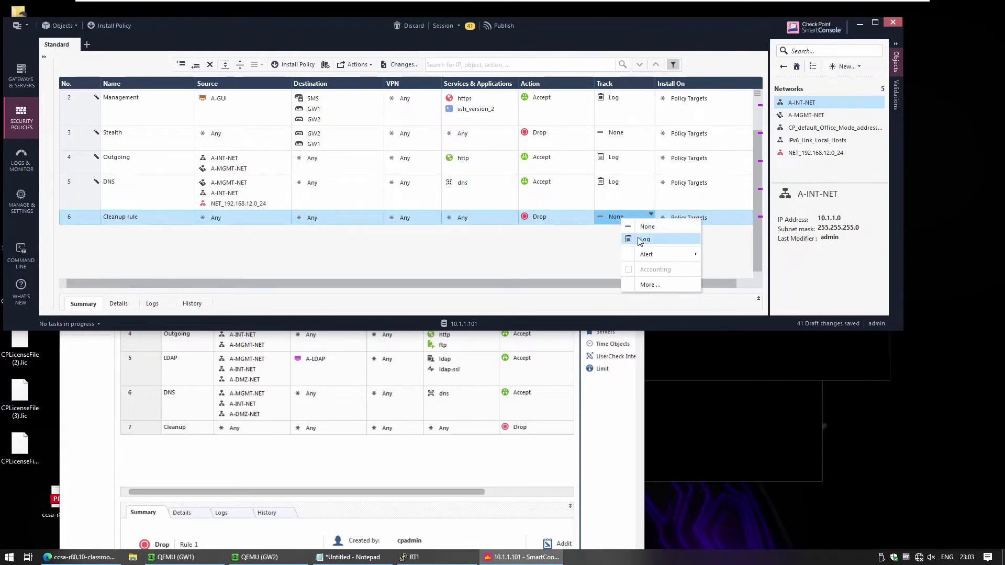
click(633, 239)
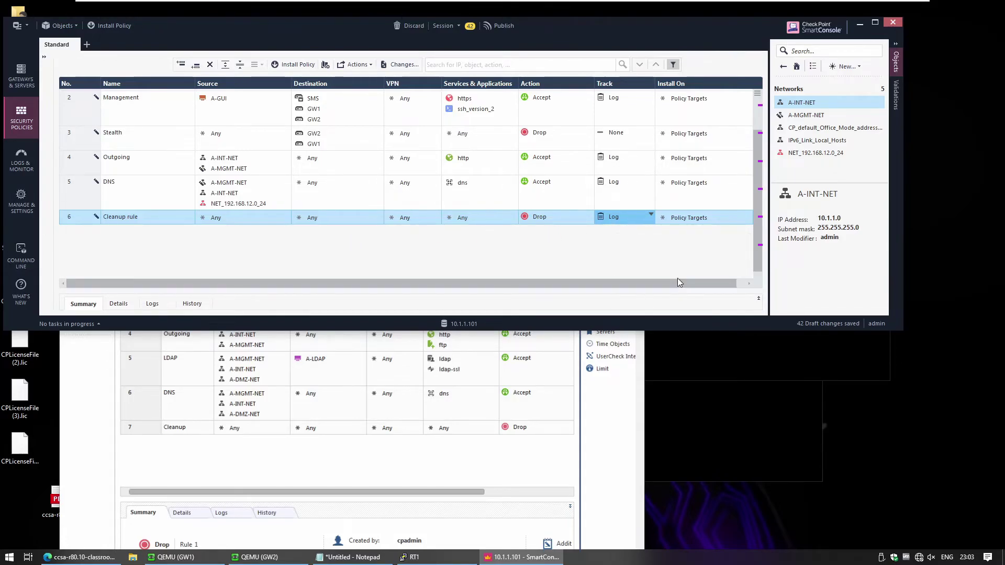
click(484, 429)
scroll(484, 429, down, 3)
scroll(484, 430, up, 5)
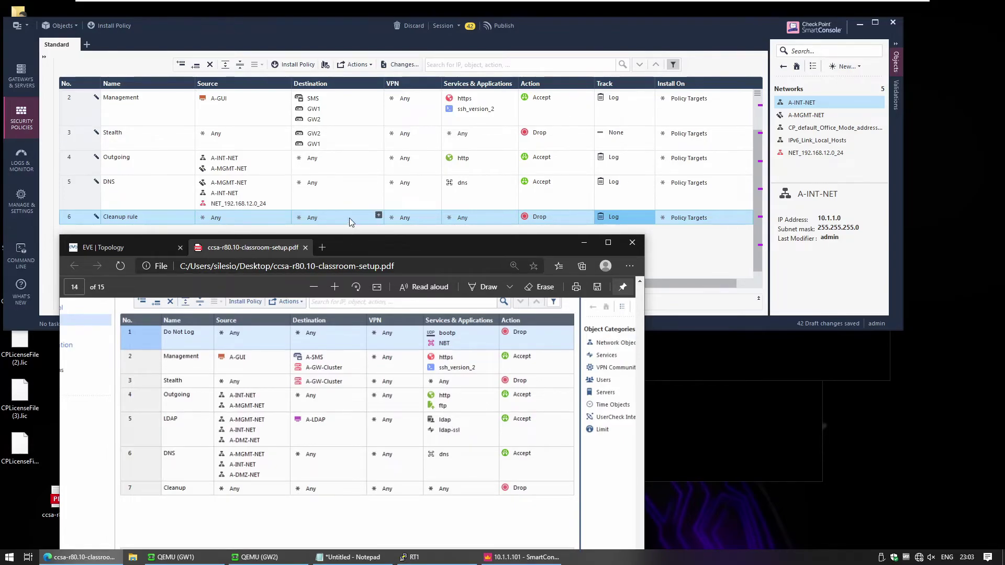
click(366, 203)
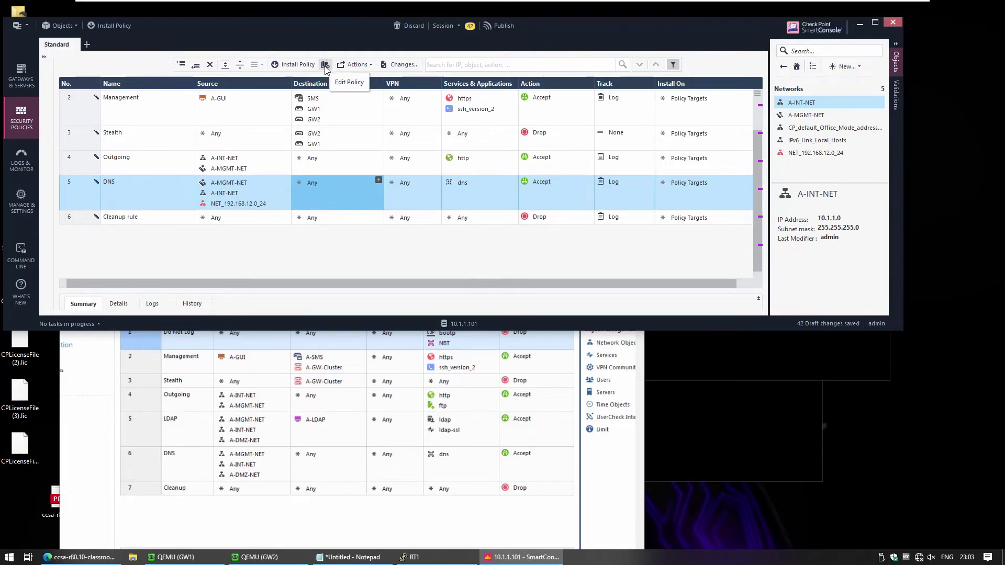
Step: Start installing the policy and publish the pending changes under the session name AddingRules
click(288, 65)
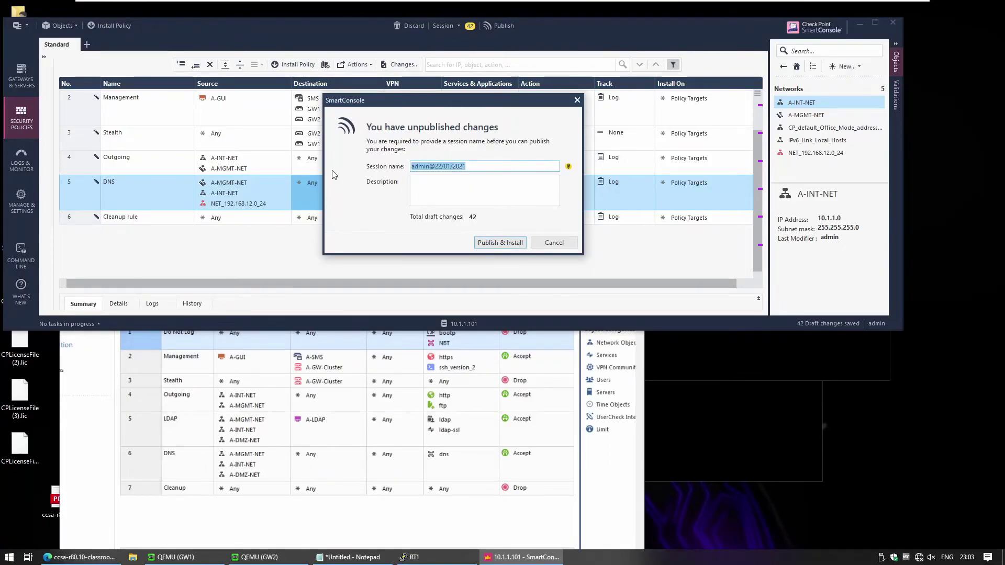
text(aDDING)
key(BackSpace)
key(BackSpace)
key(BackSpace)
key(BackSpace)
text(AddingRules)
click(483, 242)
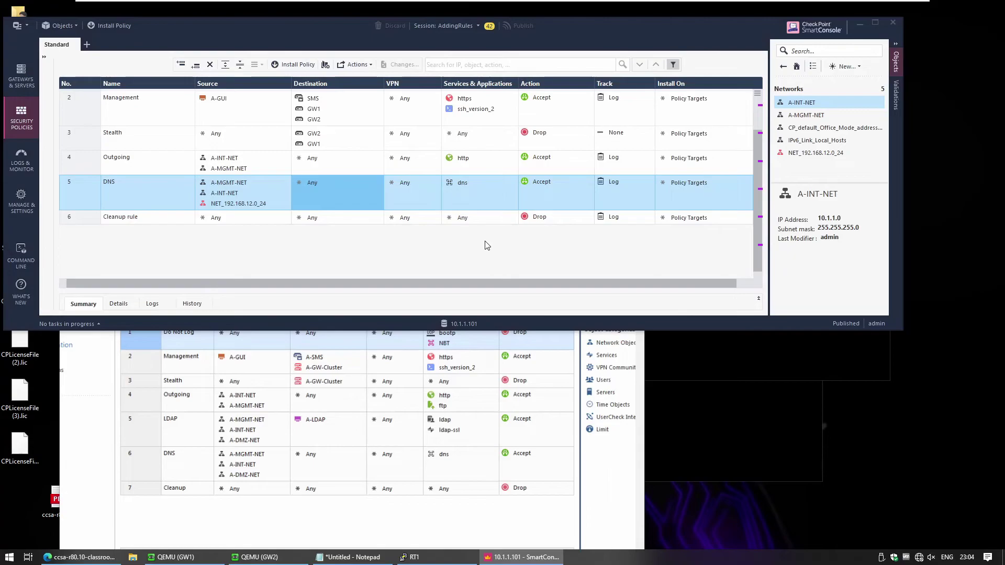
Step: Install the Standard Access Control policy on GW1 and GW2 and follow the installation details for both gateways until completion
key(ctrl+shift+Return)
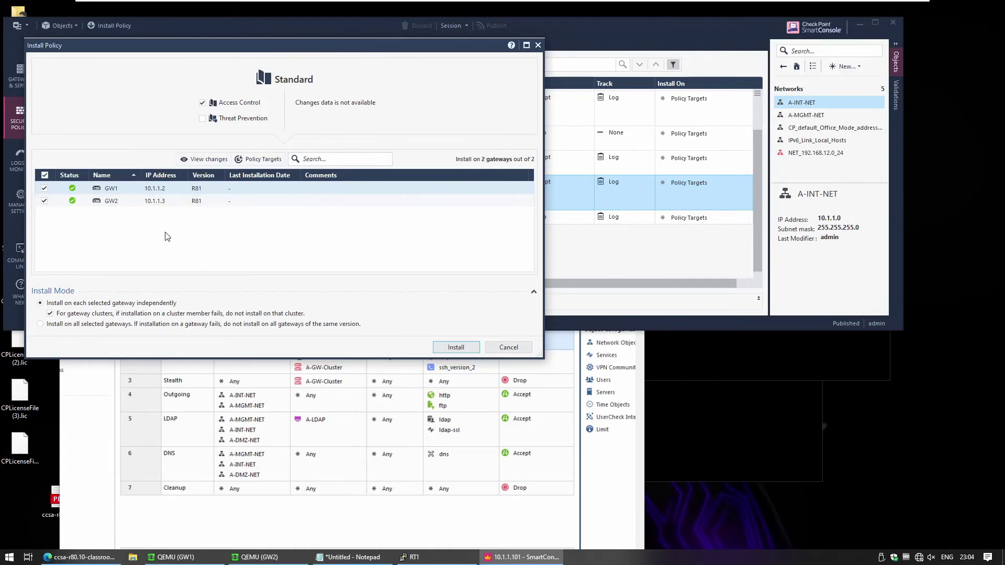
click(456, 347)
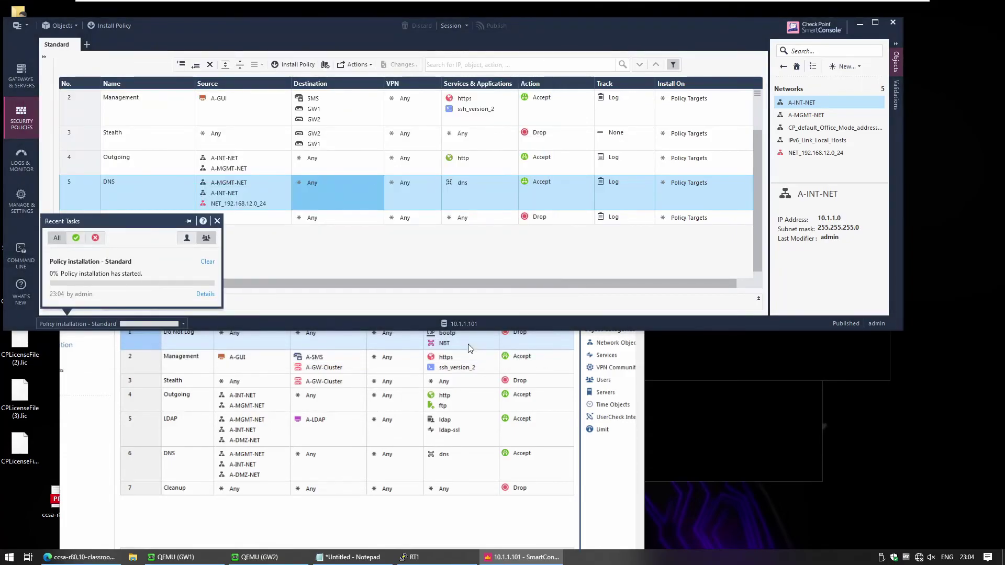
click(205, 295)
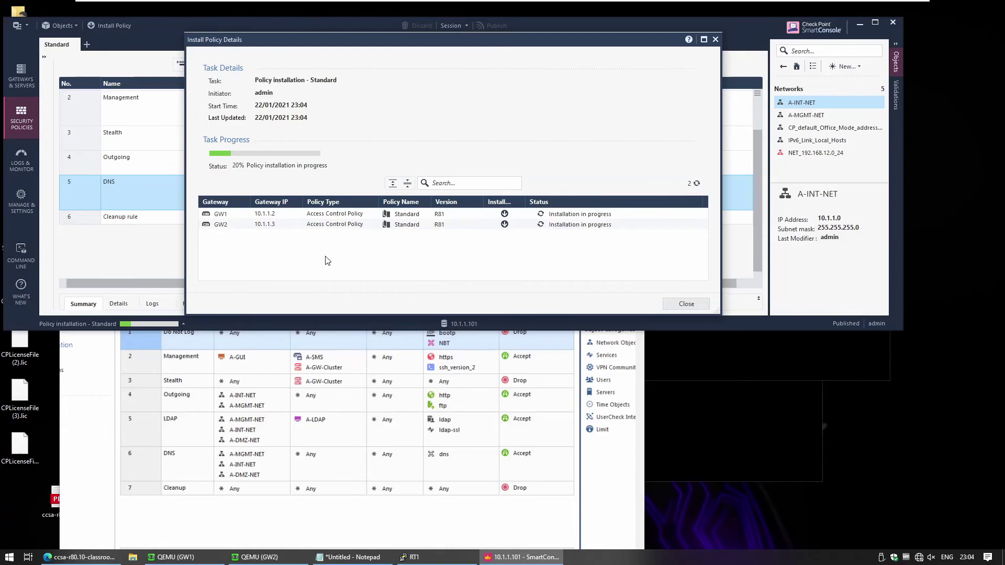
drag(525, 202, 581, 203)
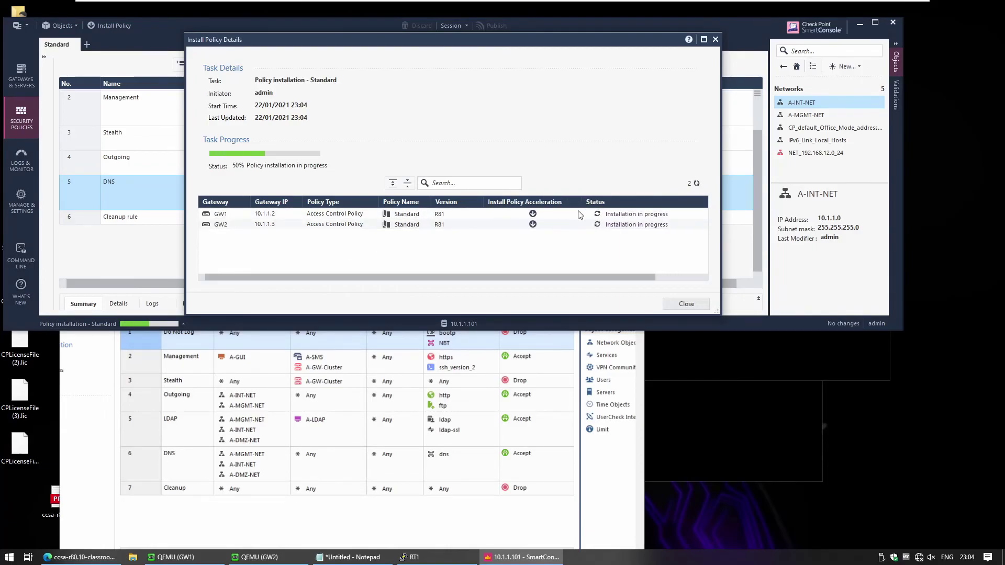
mouse_move(534, 219)
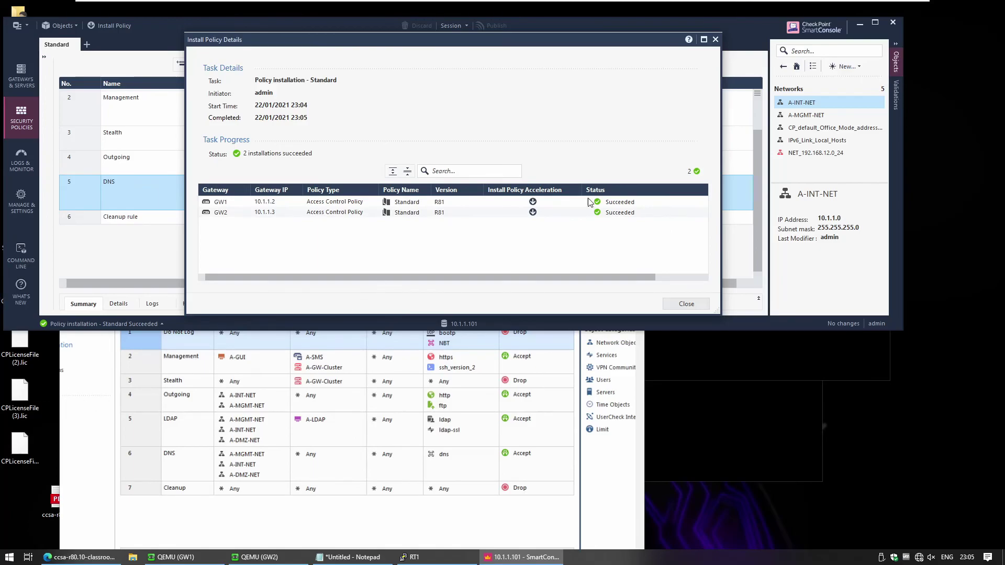
key(Escape)
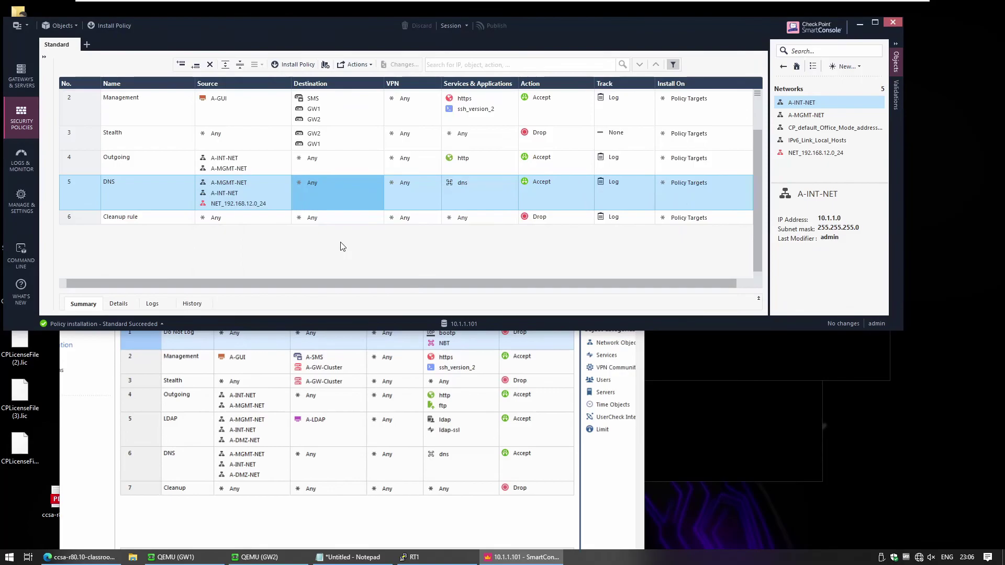